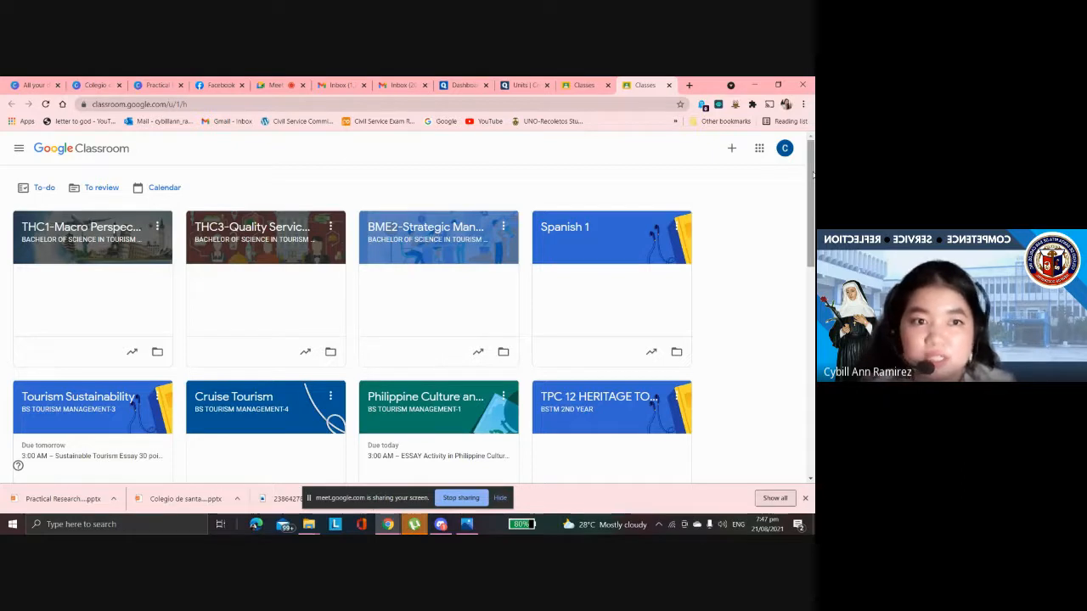
- Open the classwork page of the TPC 8 Research in Tourism class
left_click_drag(812, 174, 813, 373)
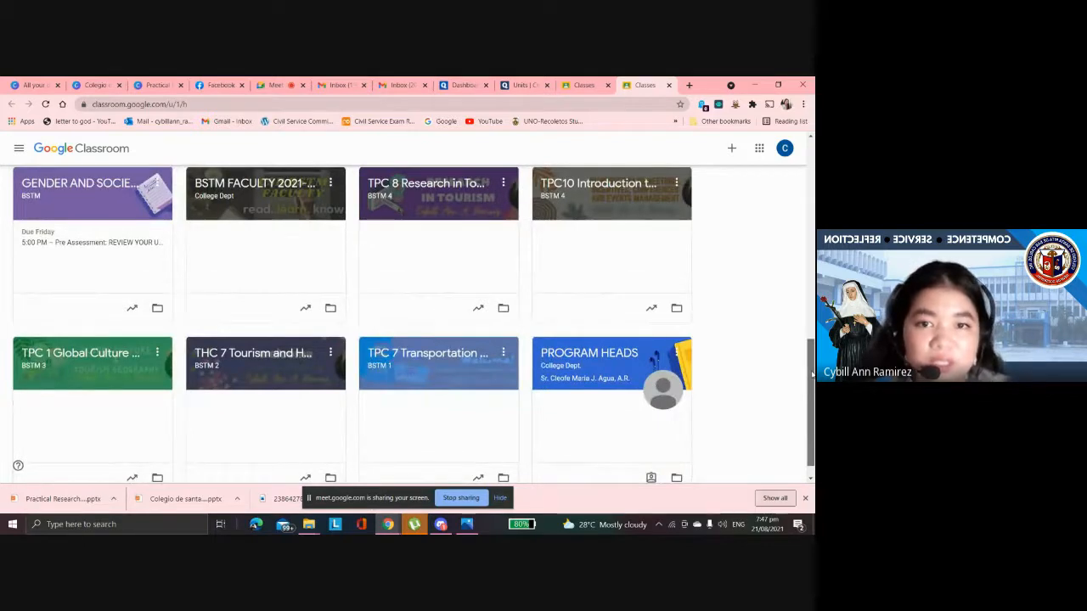
left_click_drag(812, 374, 813, 375)
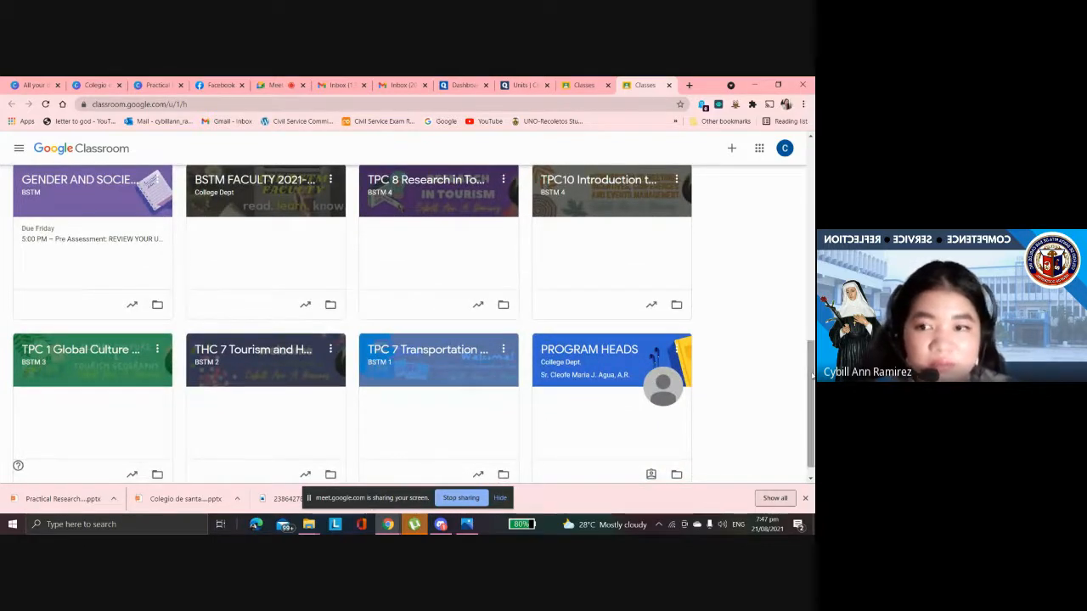
left_click(440, 181)
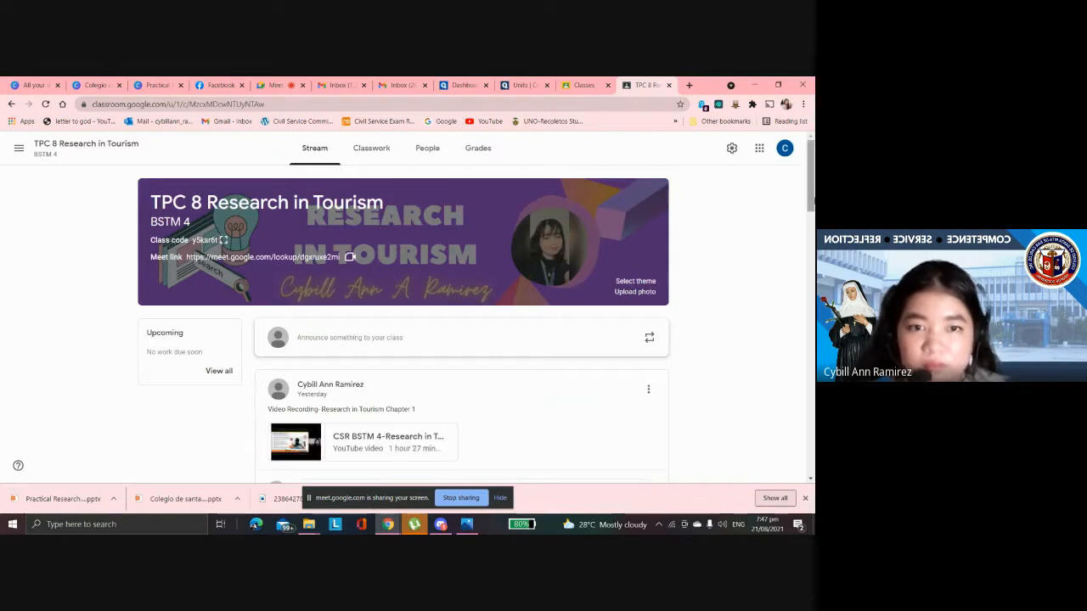
left_click(375, 163)
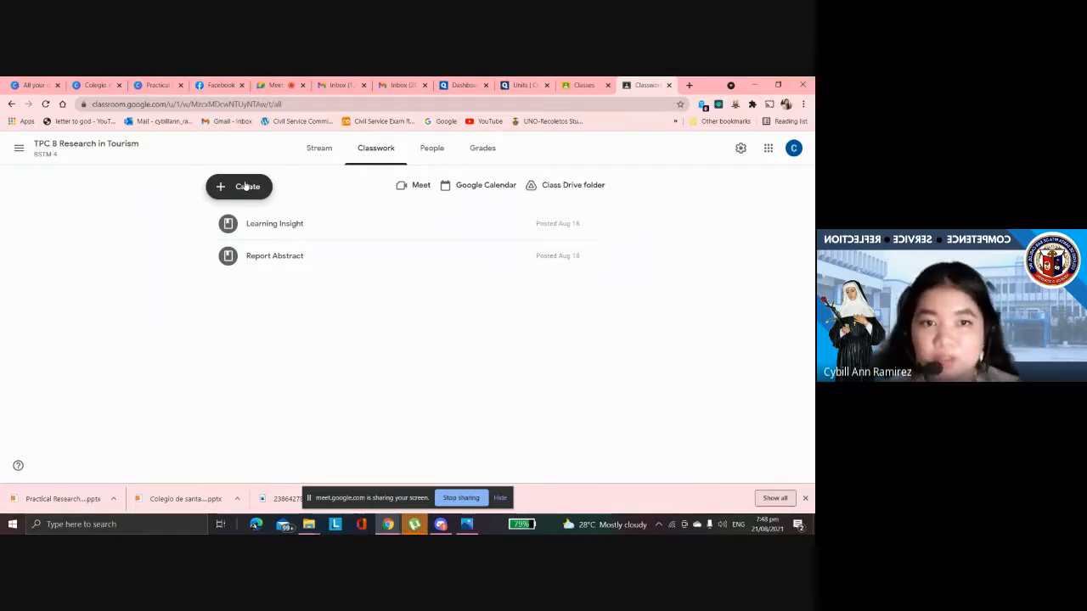
- Create a new assignment in the class and title it "Lesson 1 Quiz"
left_click(246, 186)
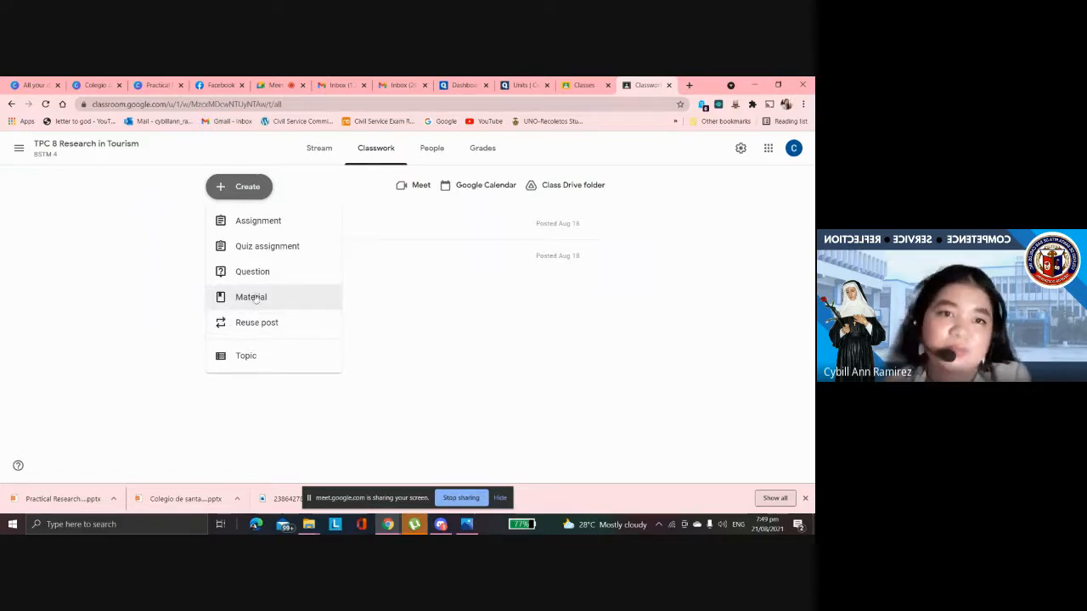
left_click(276, 224)
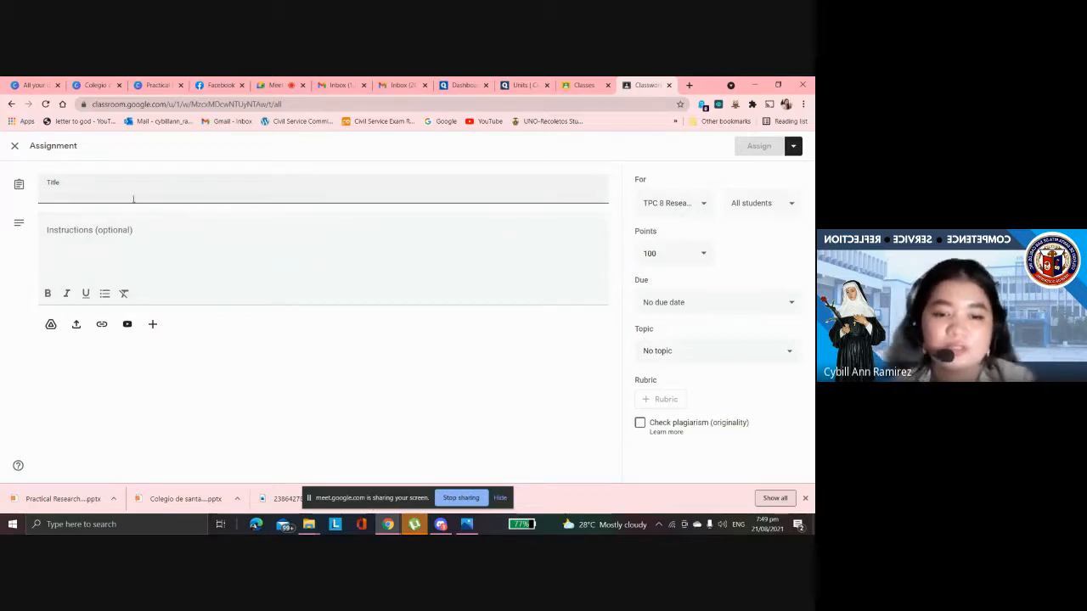
key("Caps_Lock")
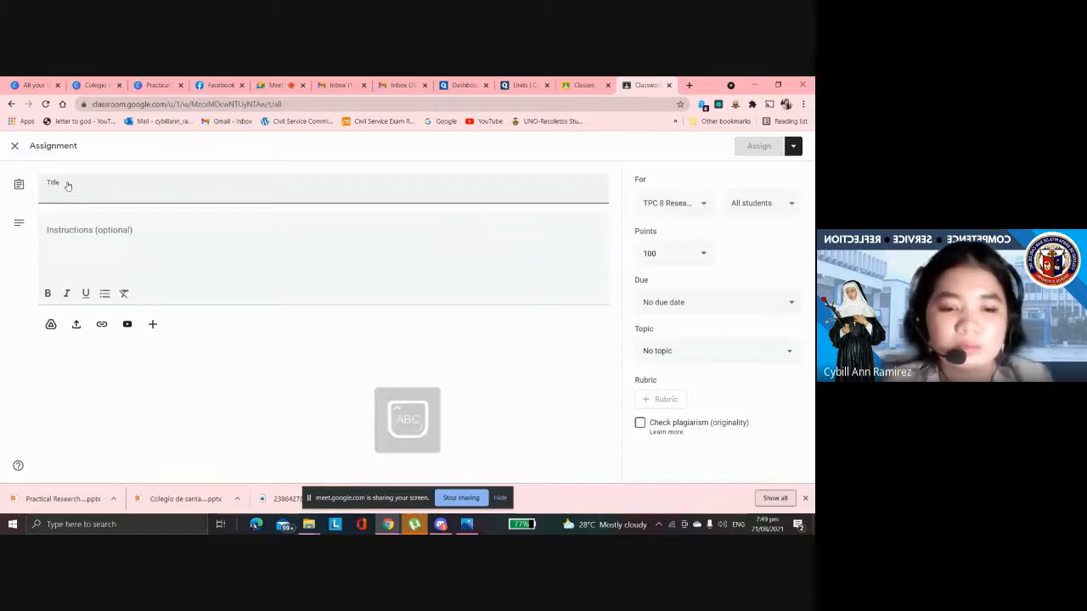
type("L")
key("Caps_Lock")
type("e")
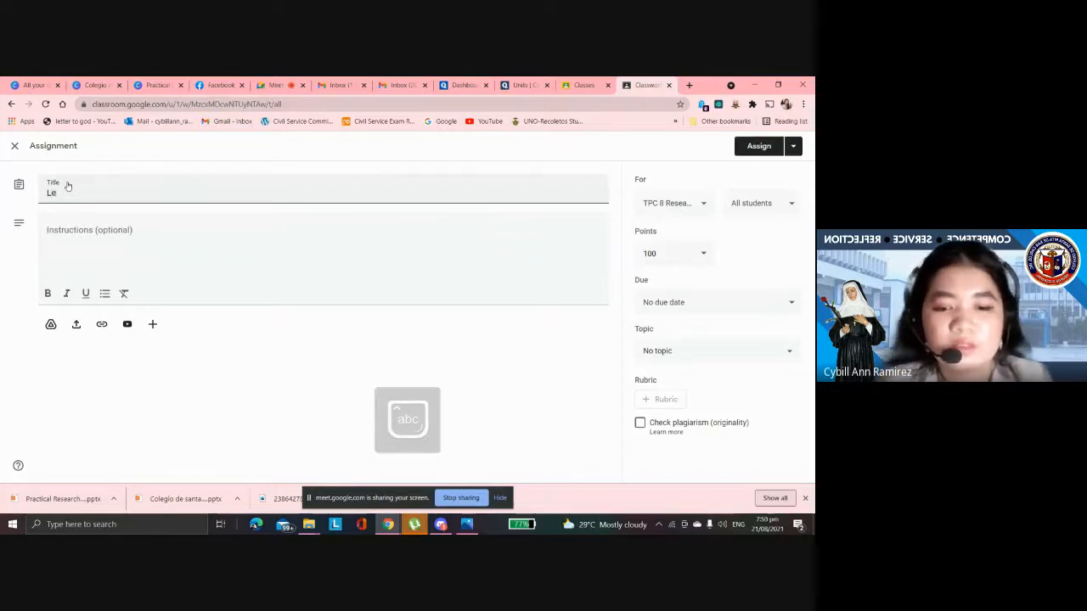
type("sson 1 ")
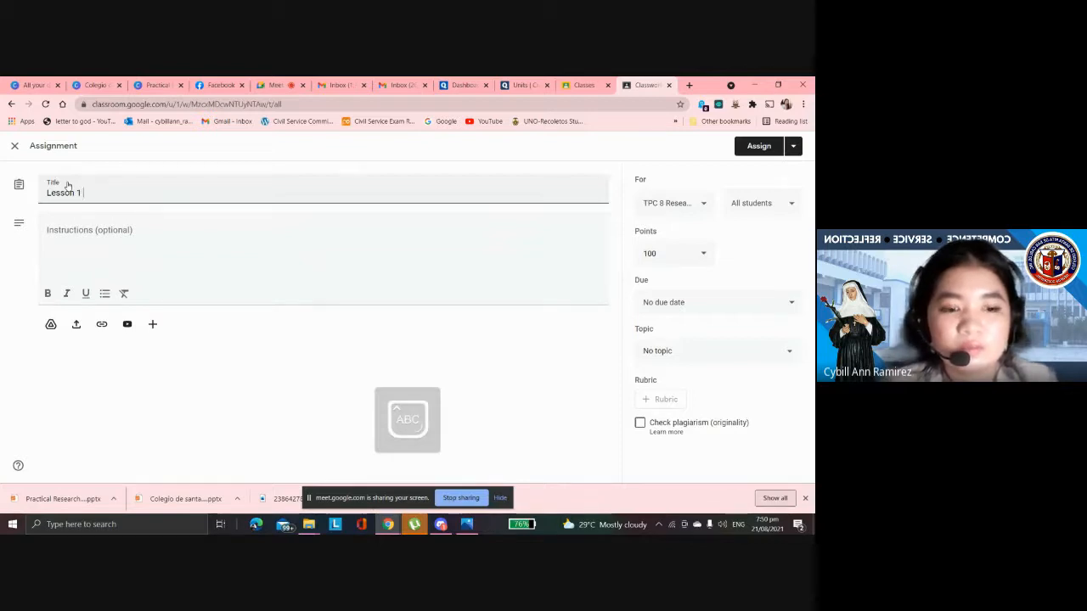
type("Quiz")
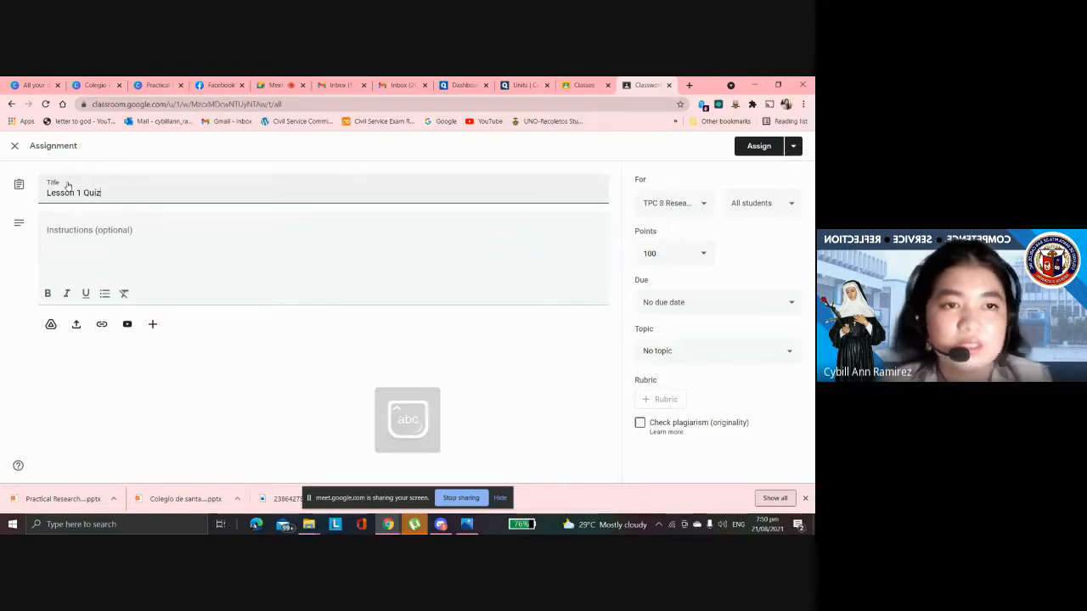
left_click(189, 228)
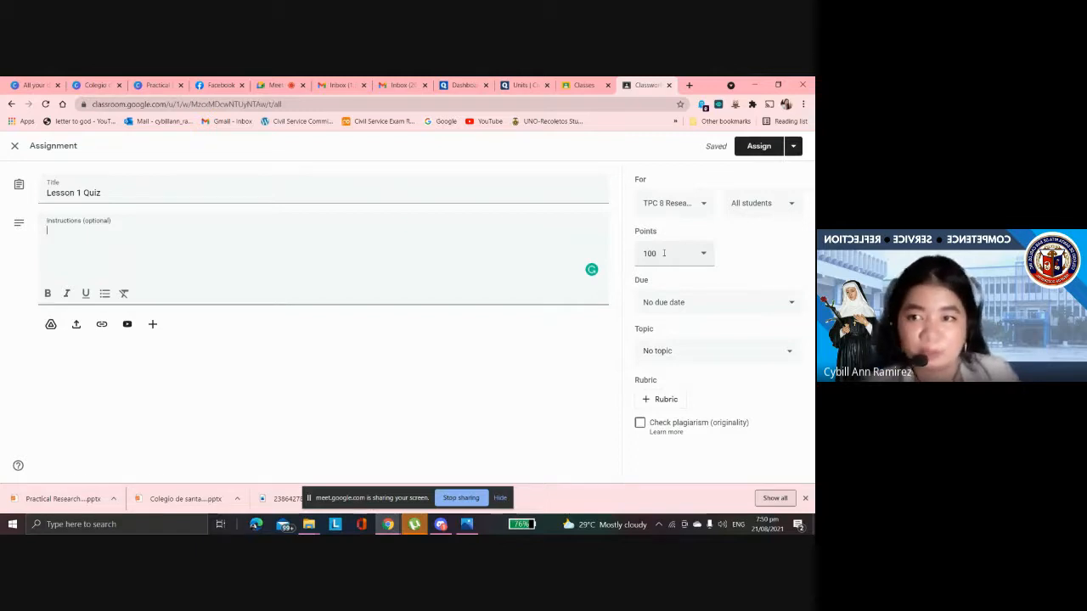
- Examine the list of classes the assignment can be posted to, without selecting any additional class
left_click(689, 212)
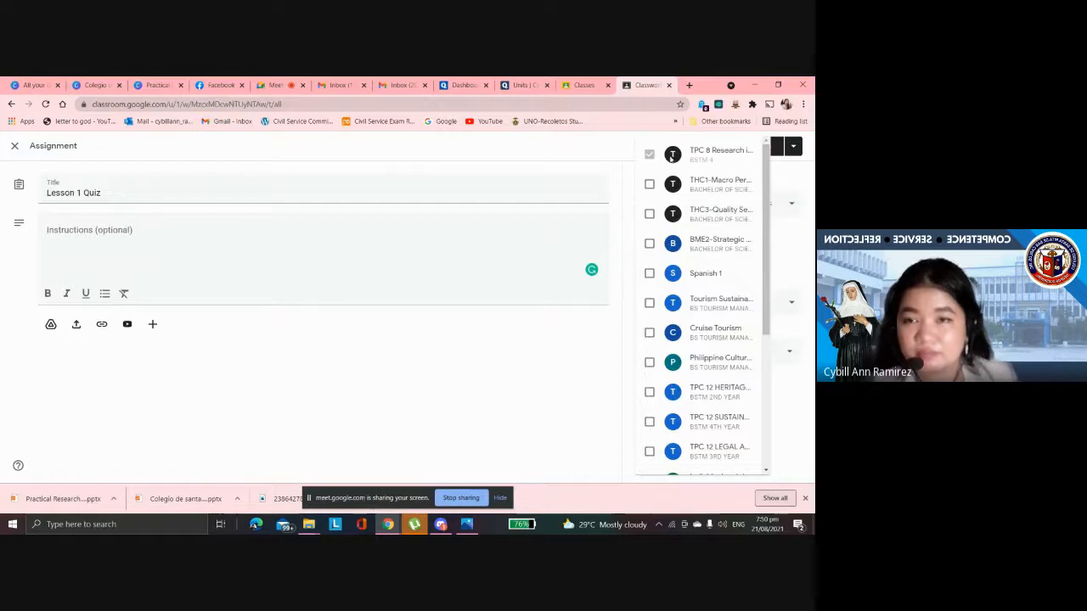
left_click(583, 187)
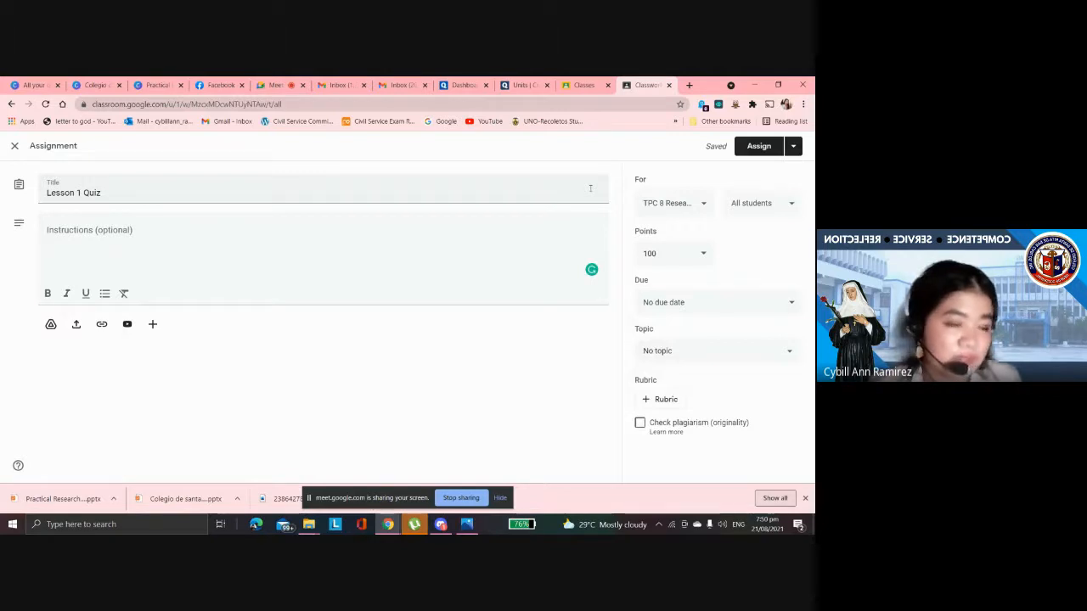
left_click(709, 206)
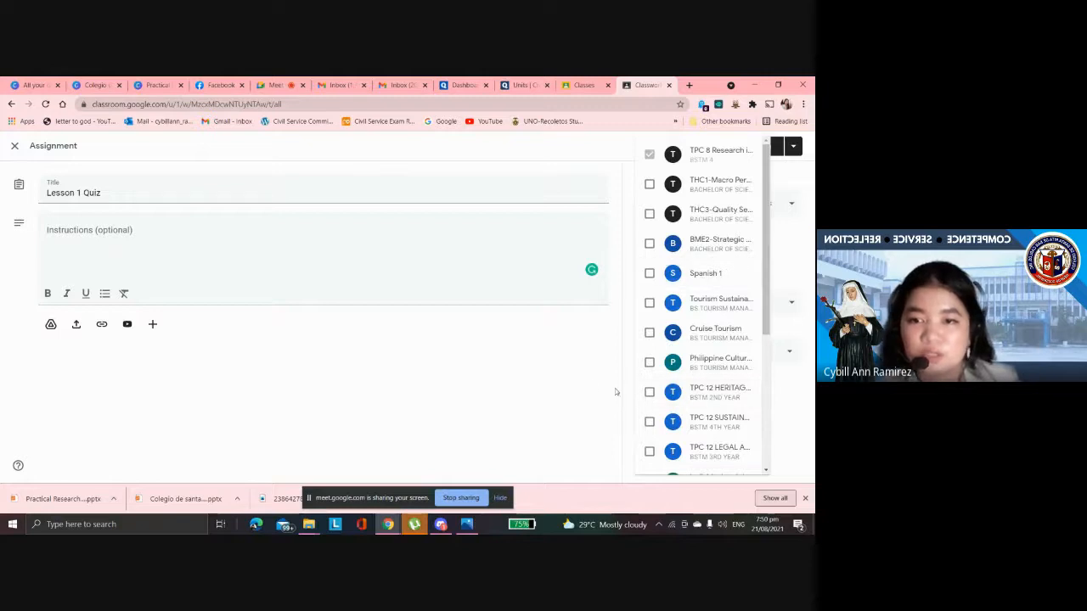
left_click(579, 372)
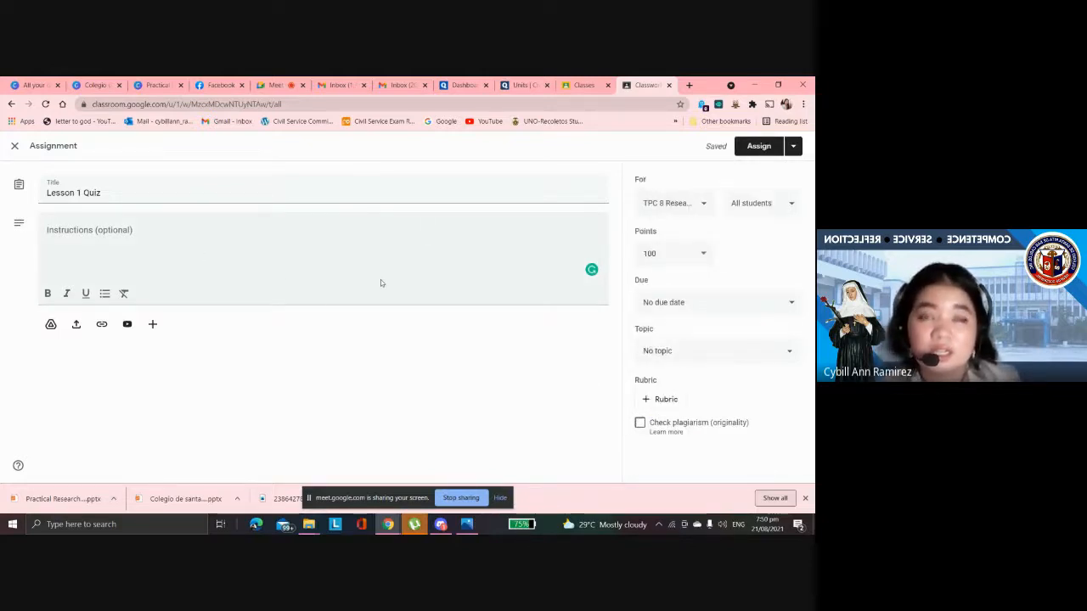
left_click(692, 205)
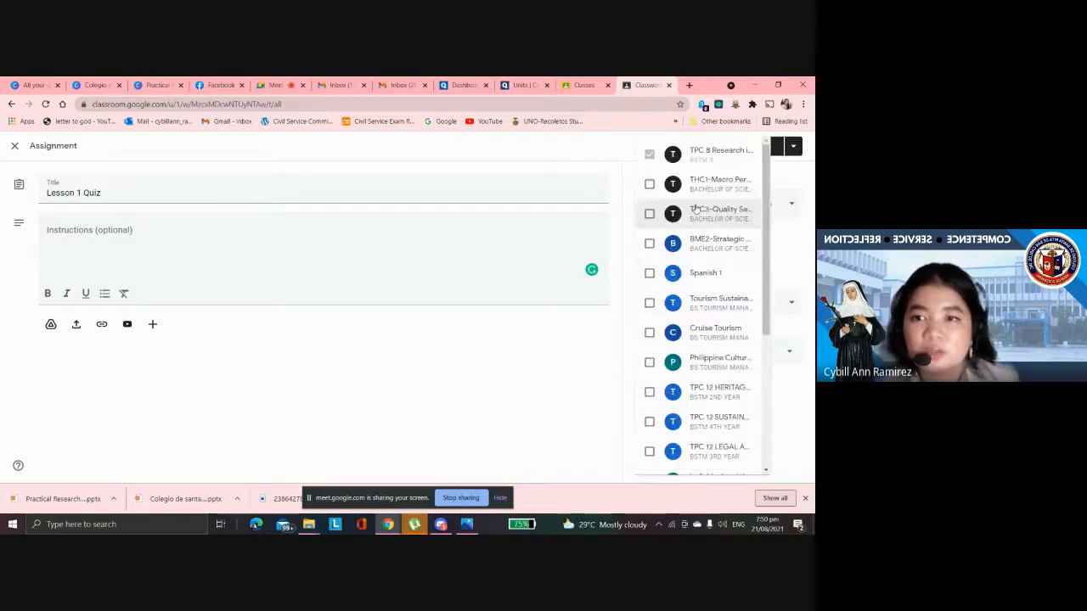
scroll(715, 429, "down", 1)
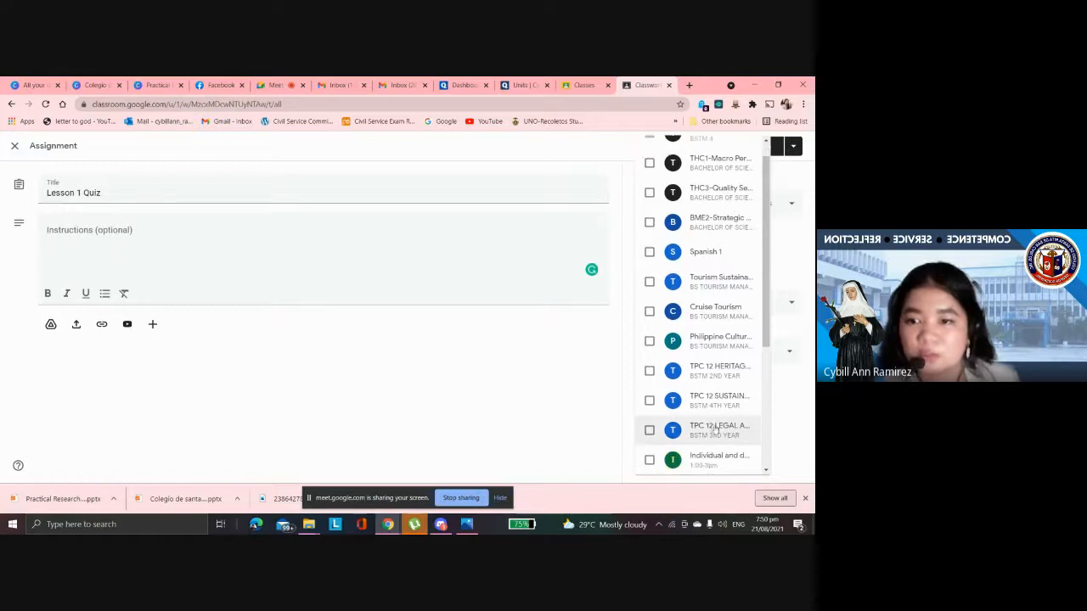
left_click(550, 444)
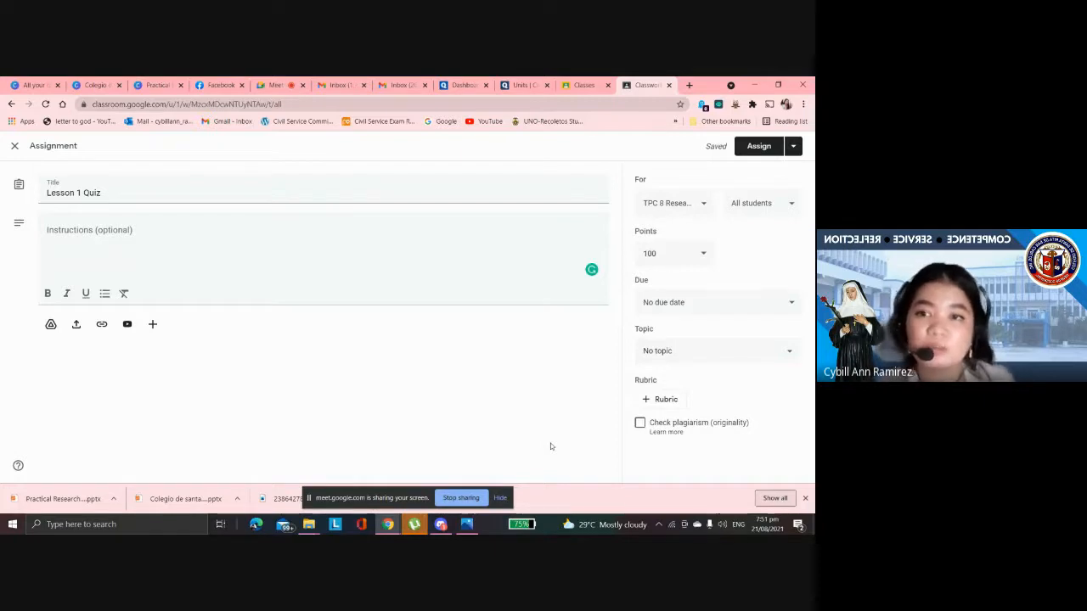
- Deselect all students as recipients of the assignment and select them all again
left_click(749, 215)
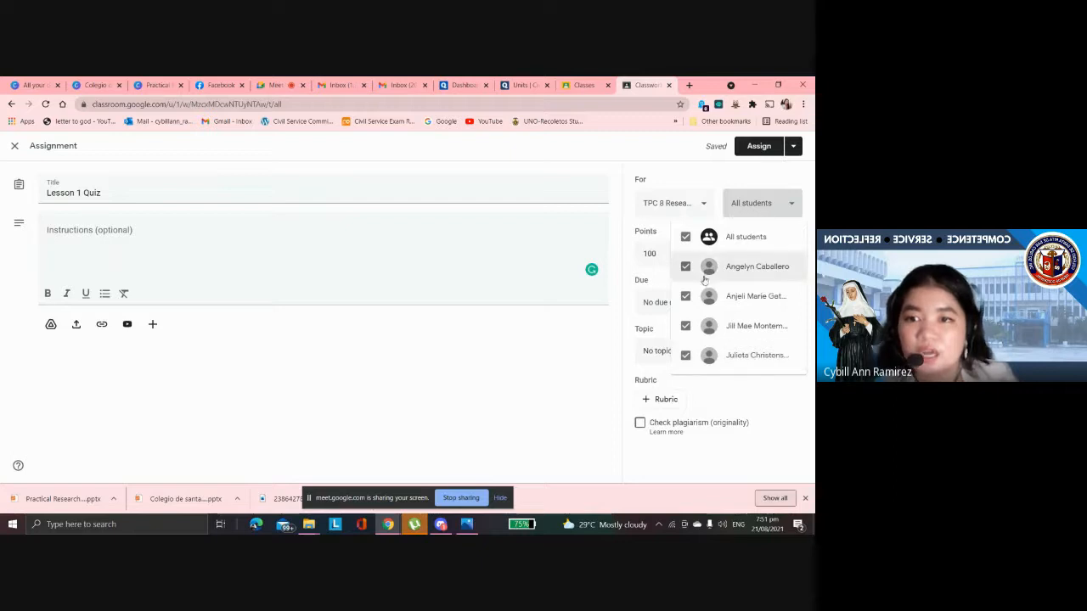
left_click(684, 239)
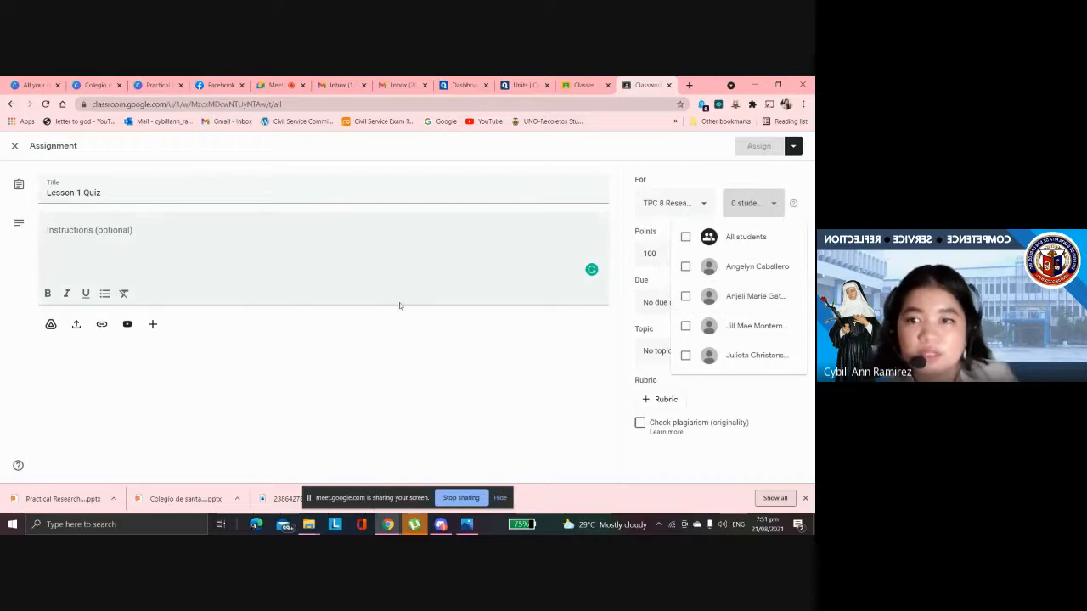
left_click(685, 238)
left_click(572, 375)
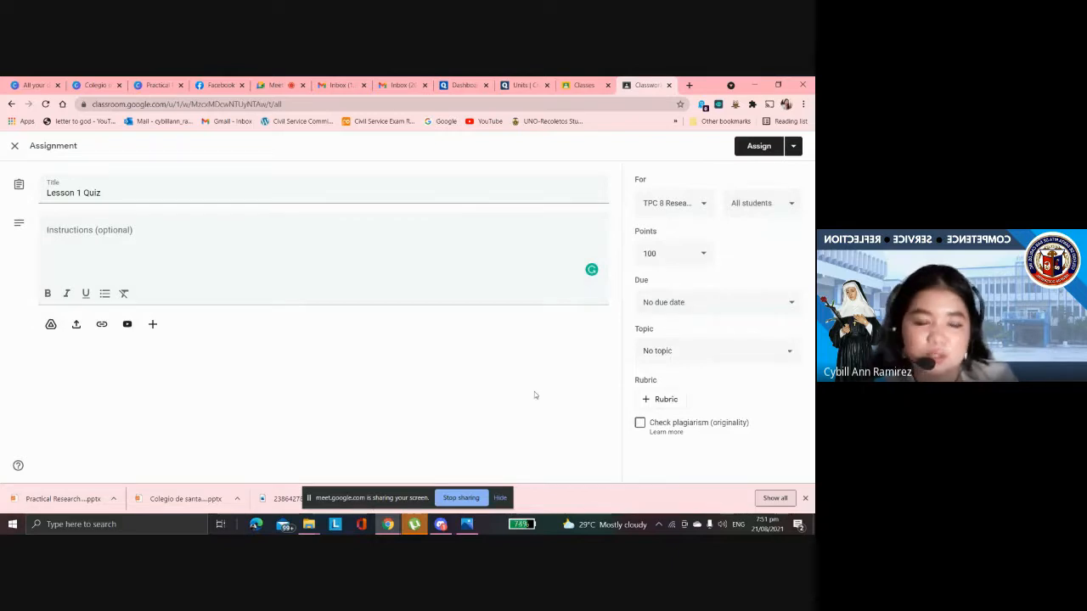
- Set the assignment's due date to Aug 25, 2021 at 11:59 PM
left_click(668, 304)
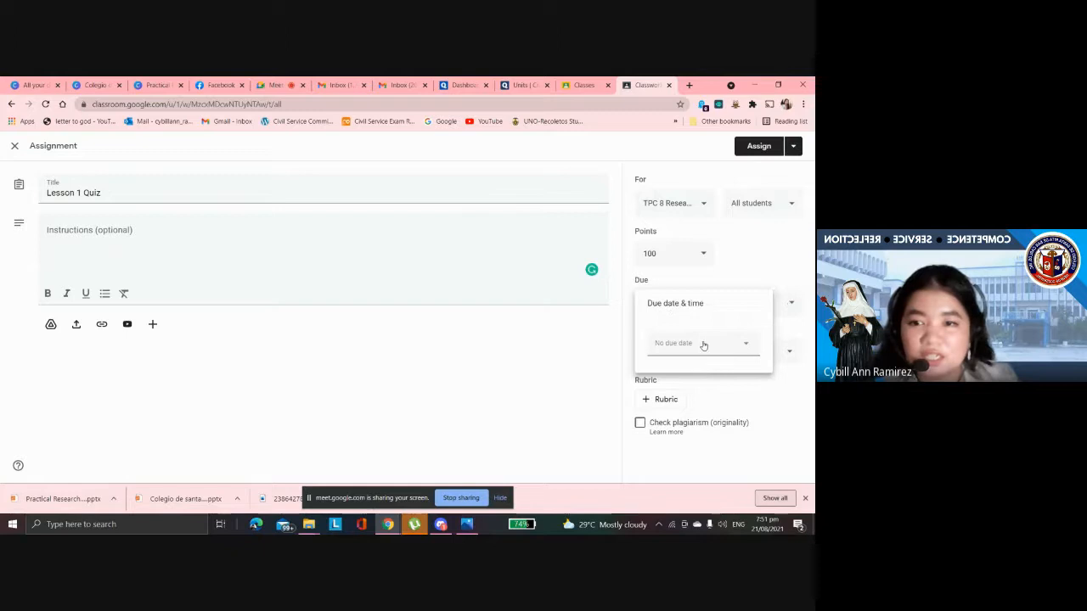
left_click(703, 344)
left_click(675, 444)
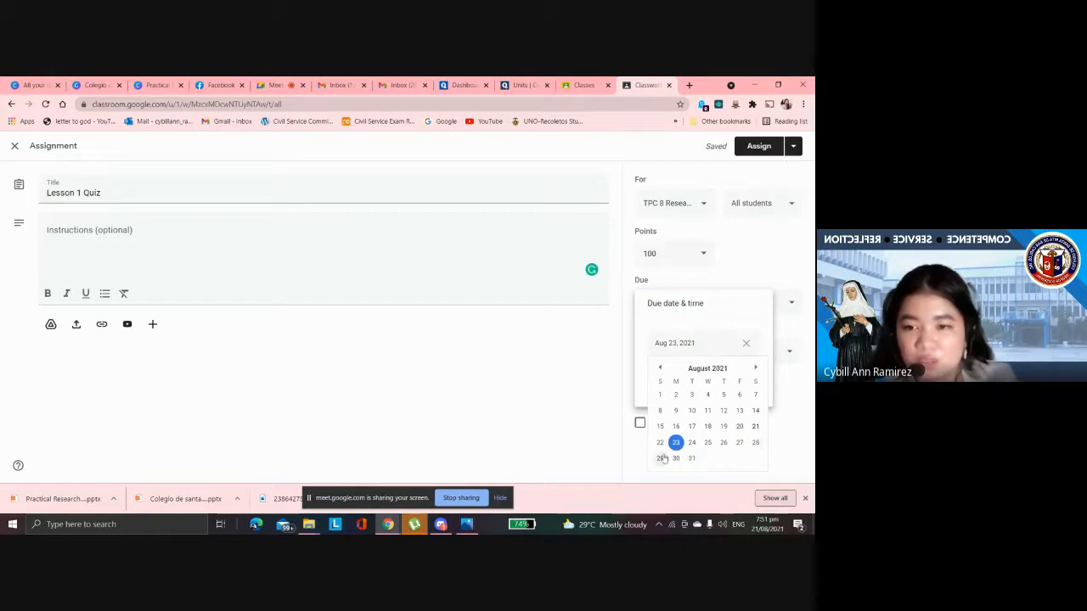
left_click(707, 445)
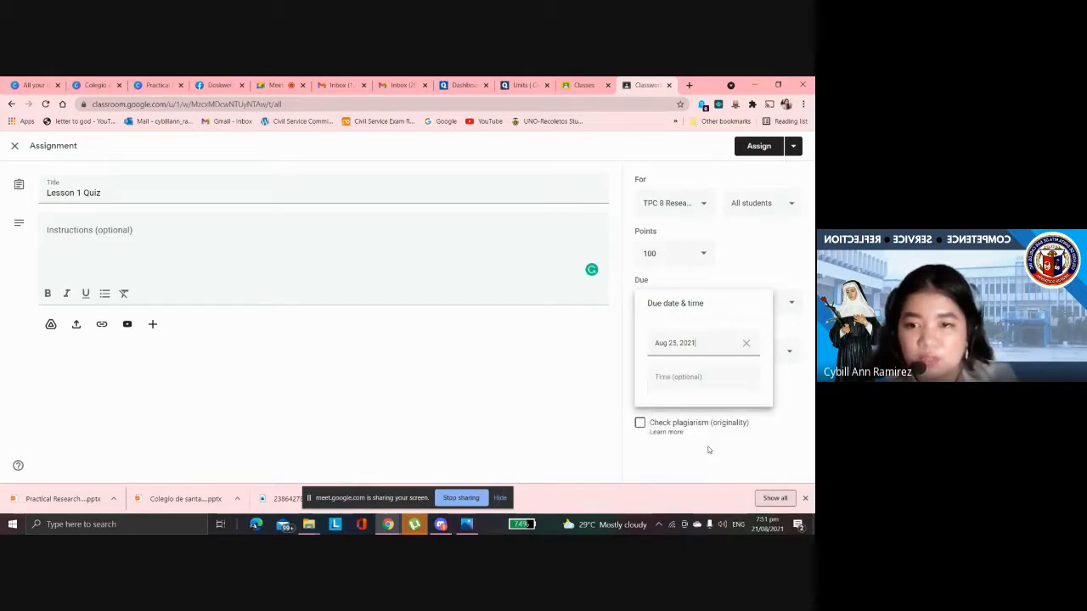
left_click(677, 382)
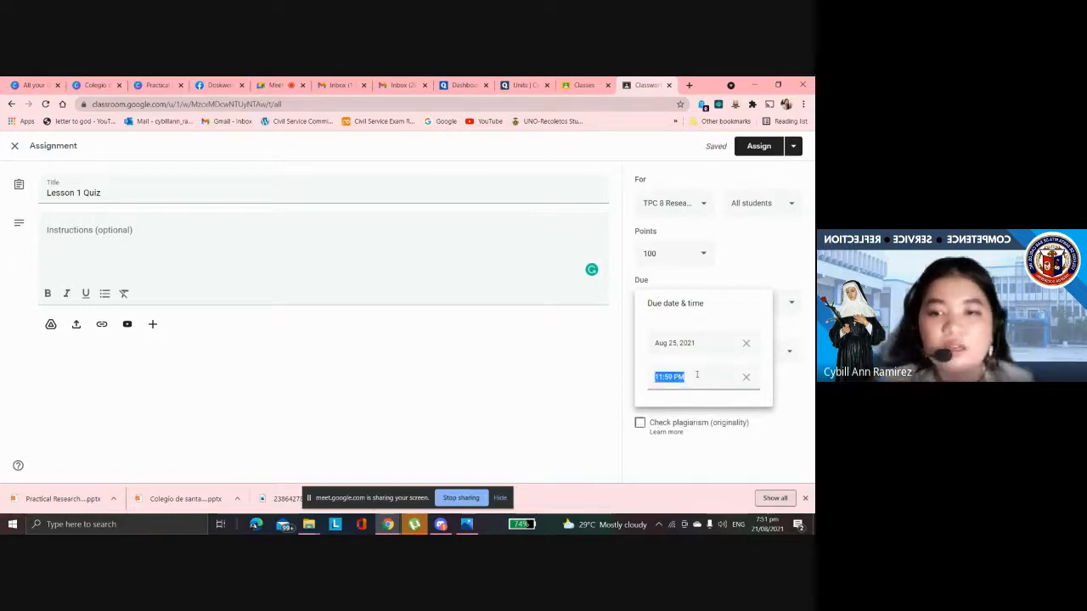
key("BackSpace")
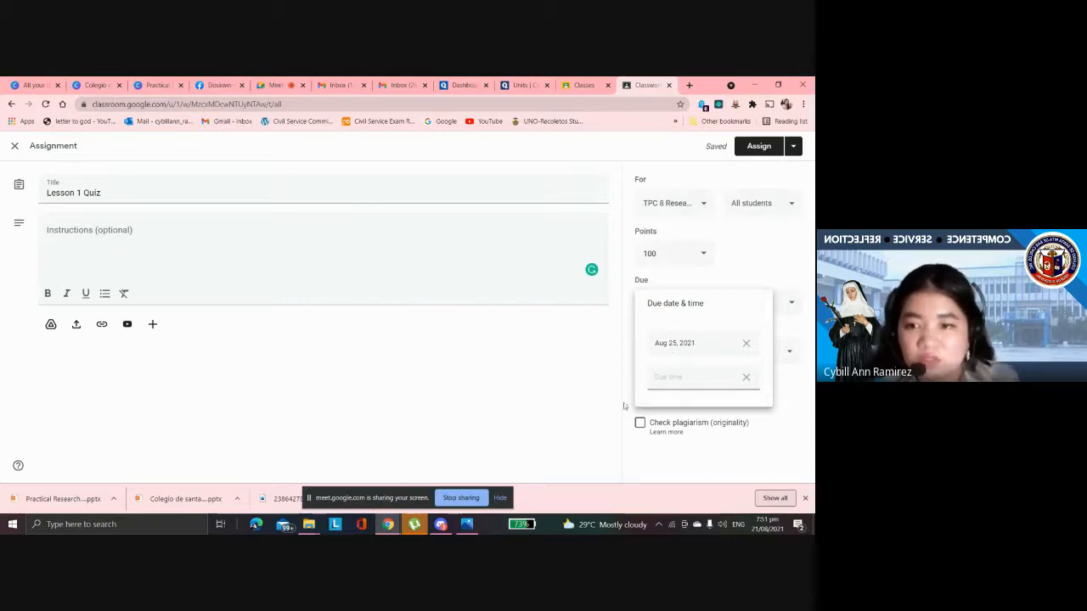
left_click(579, 410)
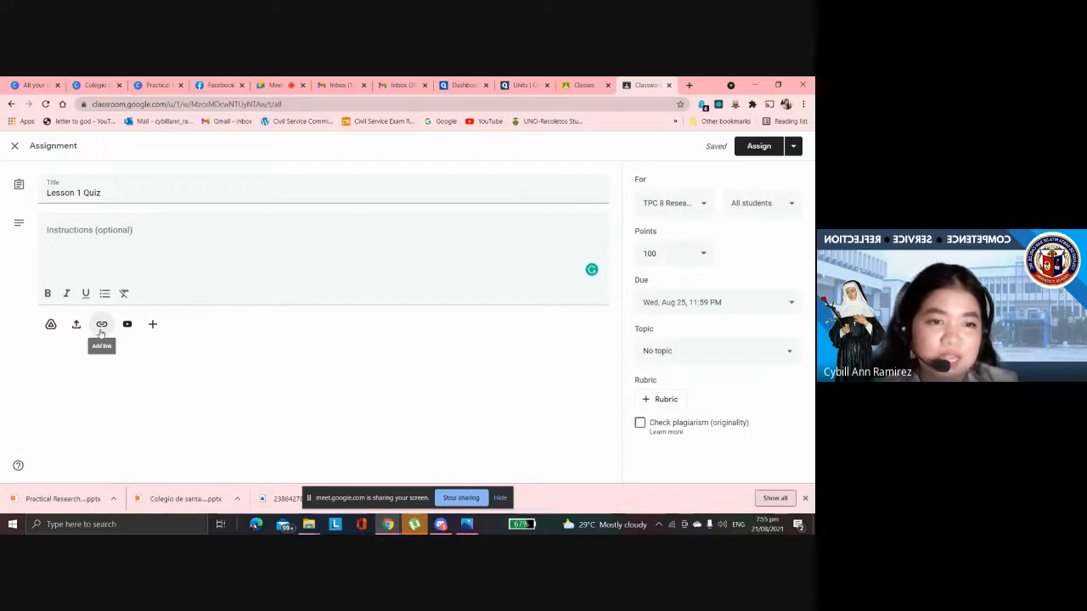
- Attach a new blank Google Forms form to the assignment and return to the assignment editor
left_click(101, 328)
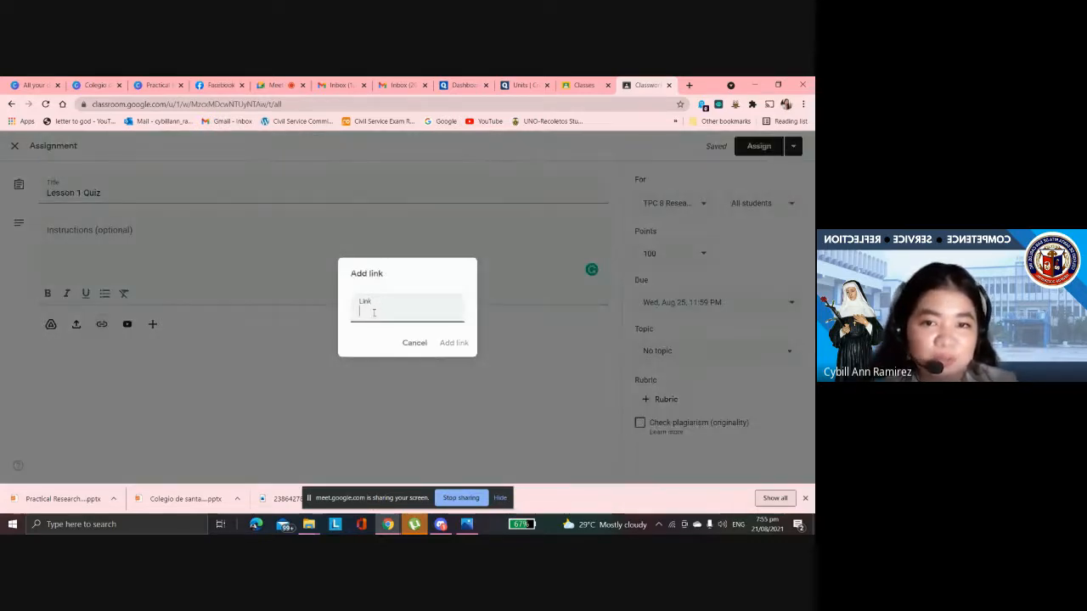
left_click(75, 243)
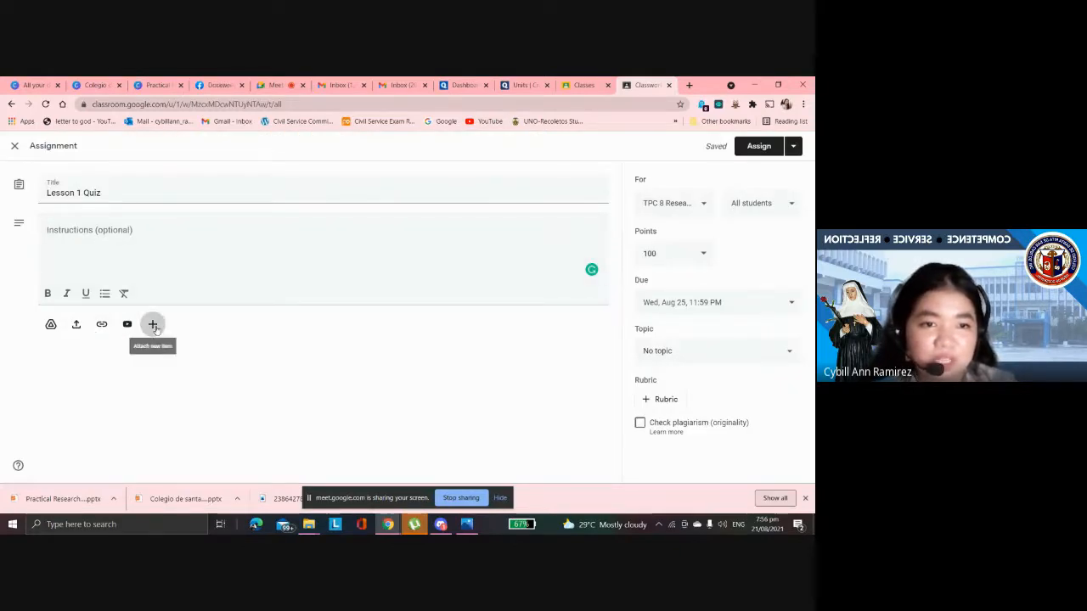
left_click(154, 326)
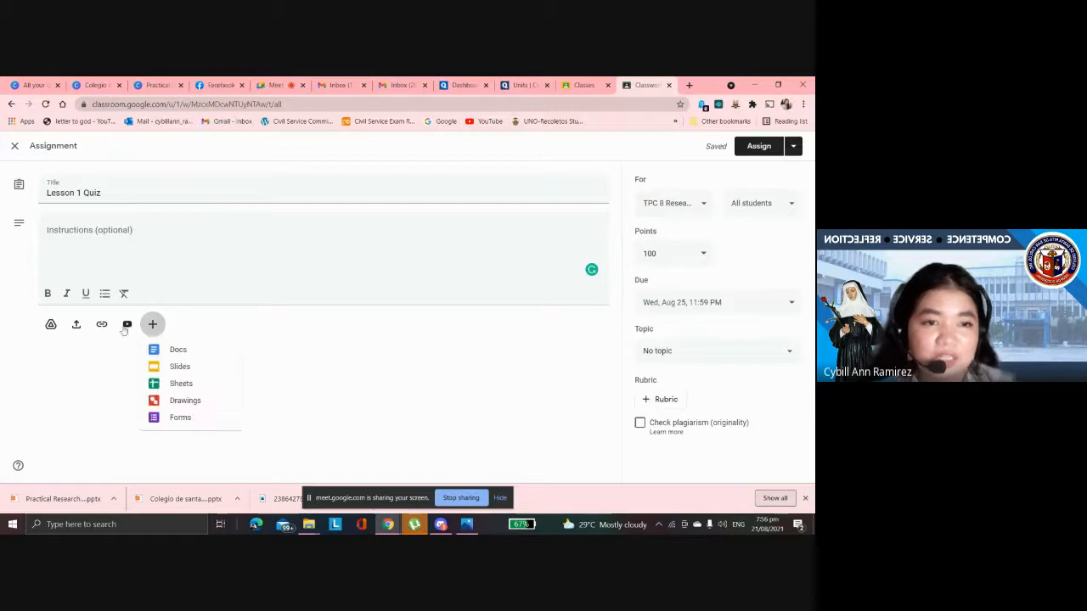
left_click(181, 419)
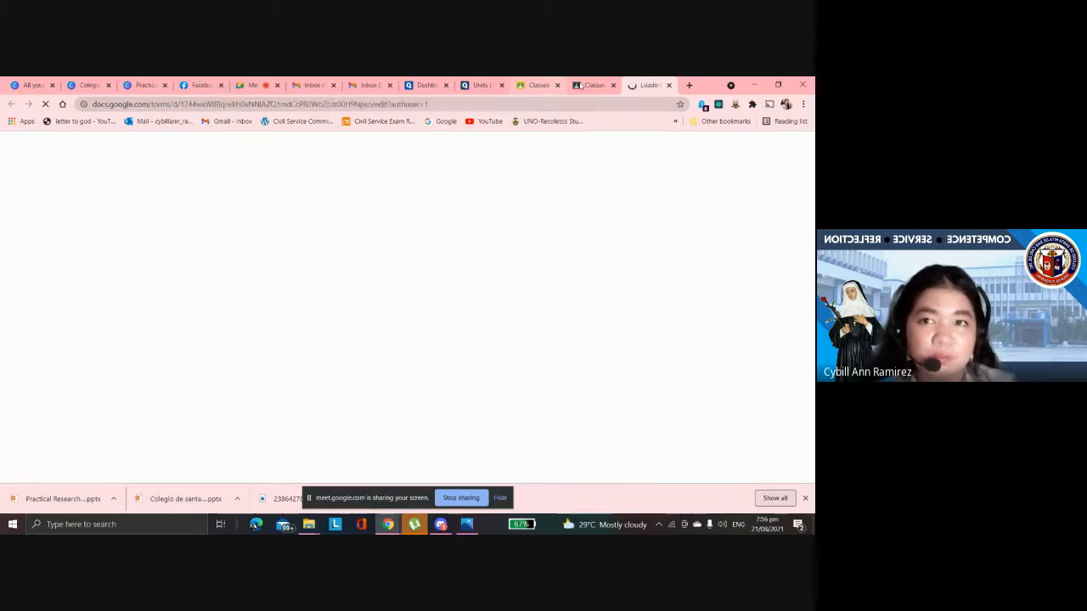
left_click(592, 85)
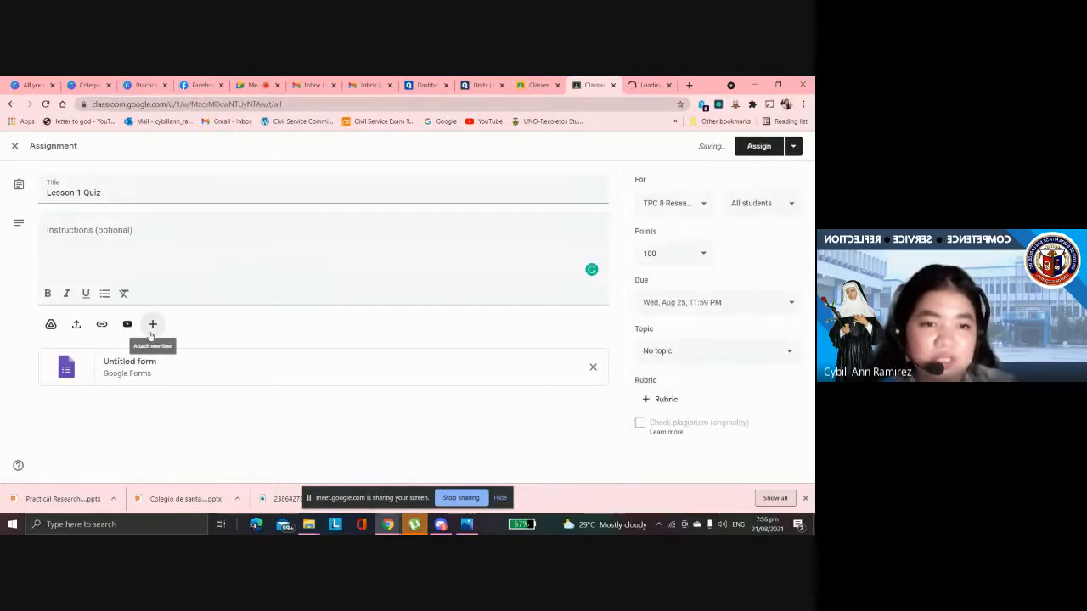
- Look at the link attachment option without adding a link and view the types of new files that can be attached
left_click(101, 324)
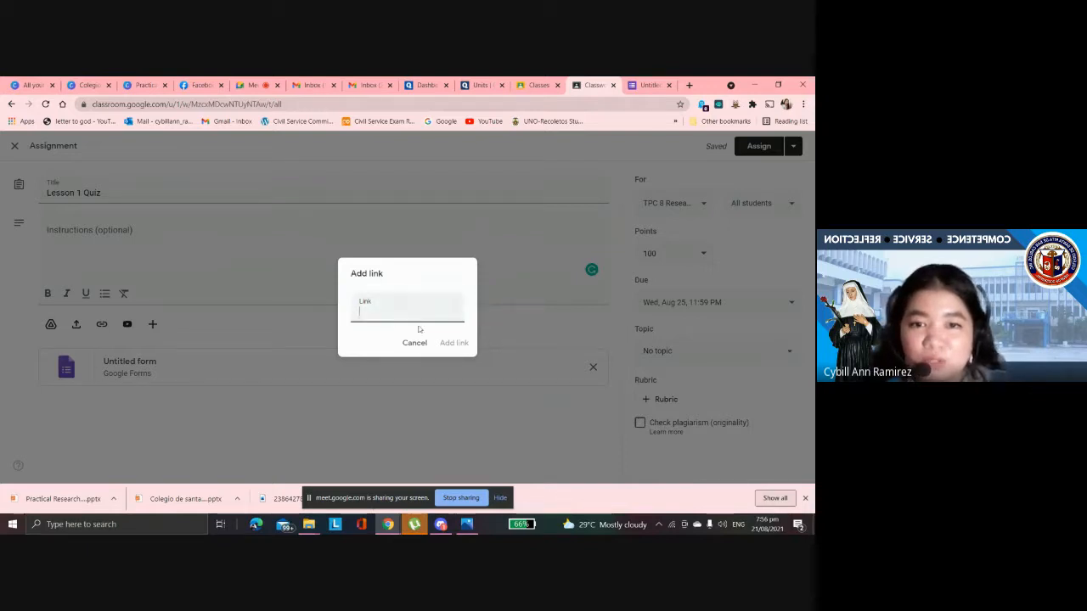
left_click(399, 344)
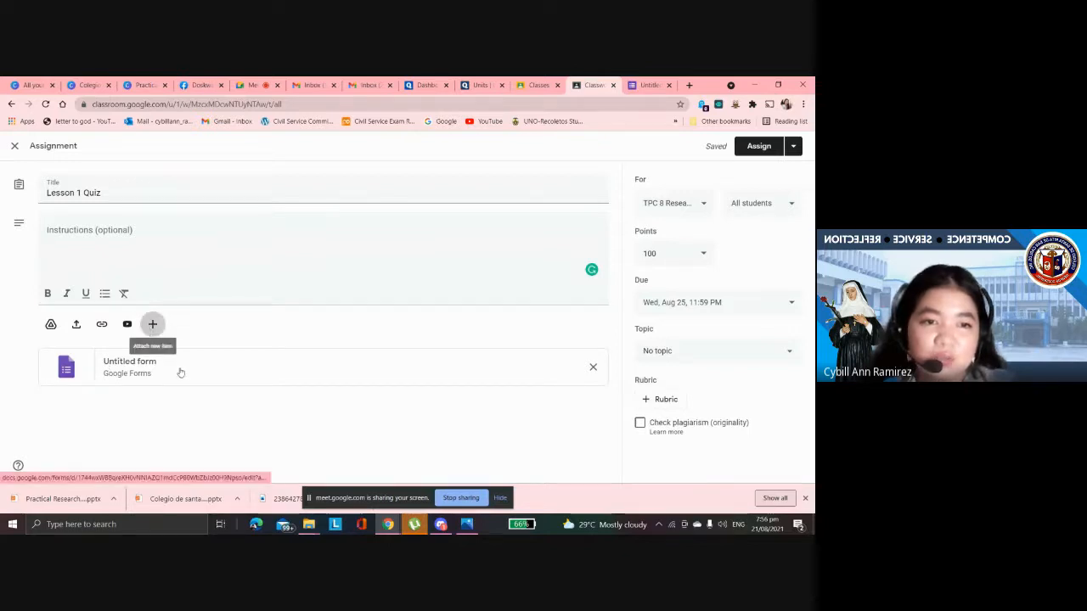
left_click(153, 324)
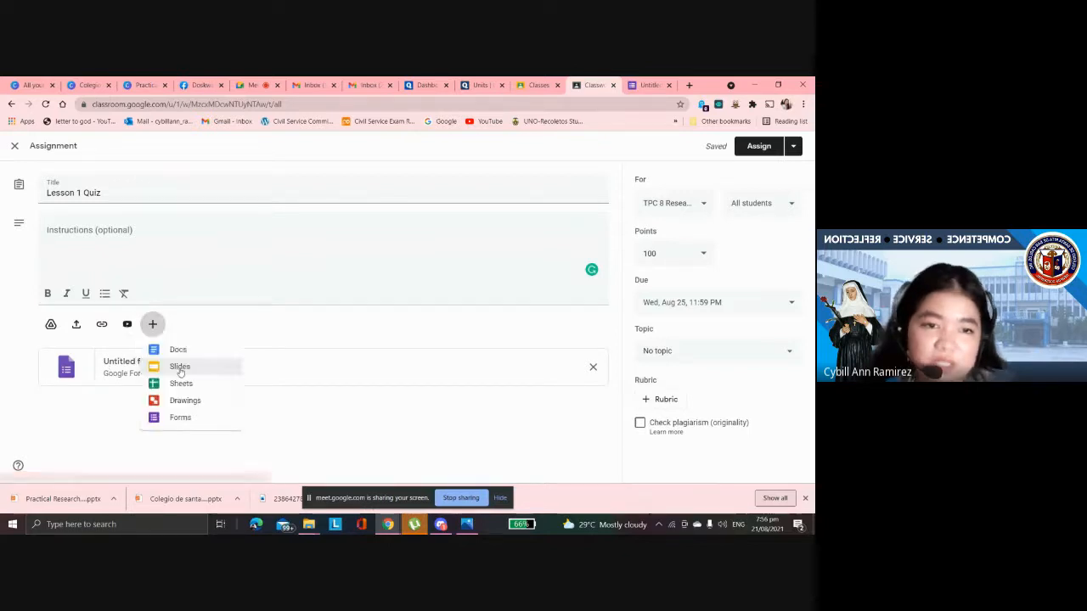
- Open the attached untitled form from the assignment and close the extra copy of it again
left_click(301, 418)
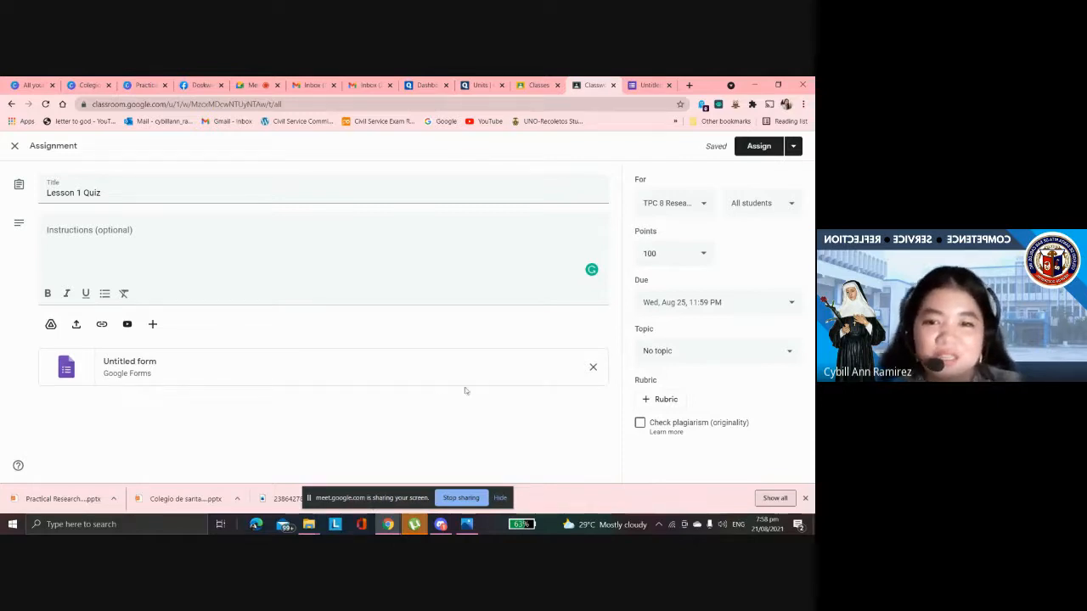
left_click(110, 371)
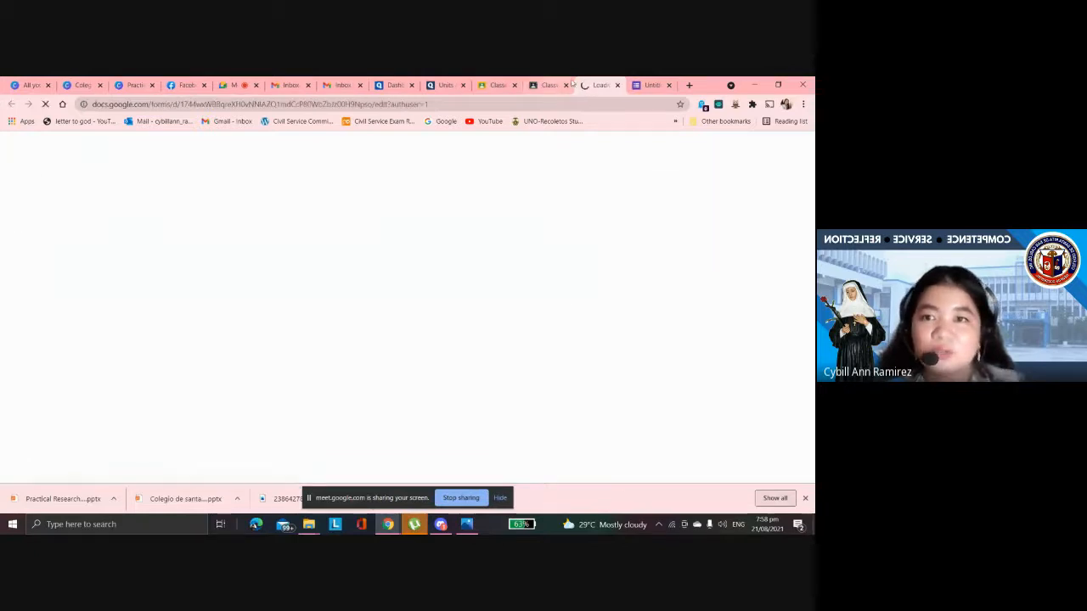
left_click(618, 85)
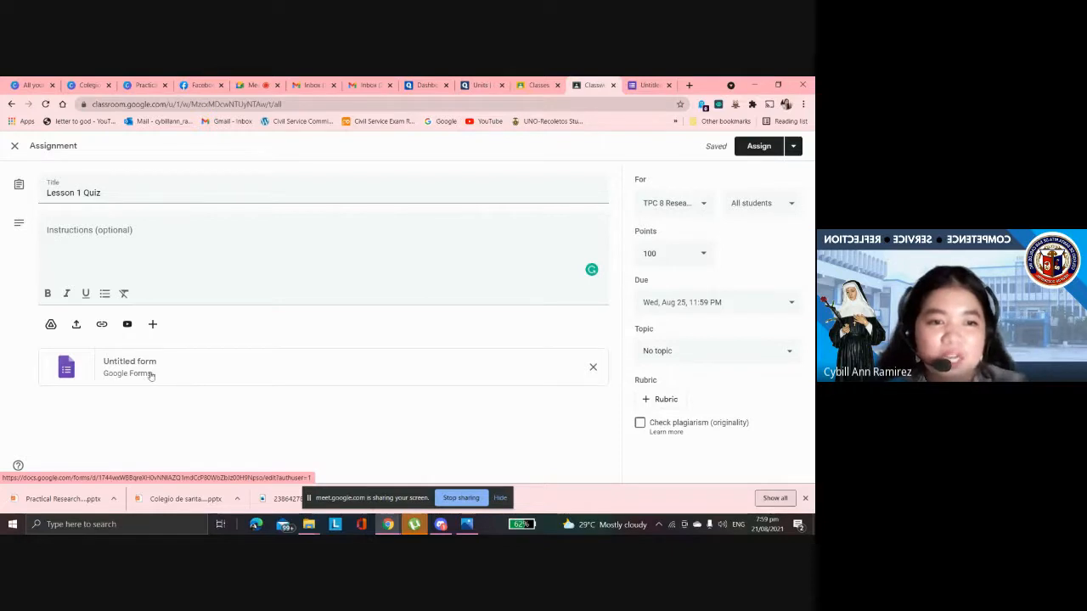
- View the types of new files that can be attached, and check the blank form before returning to the assignment
left_click(154, 325)
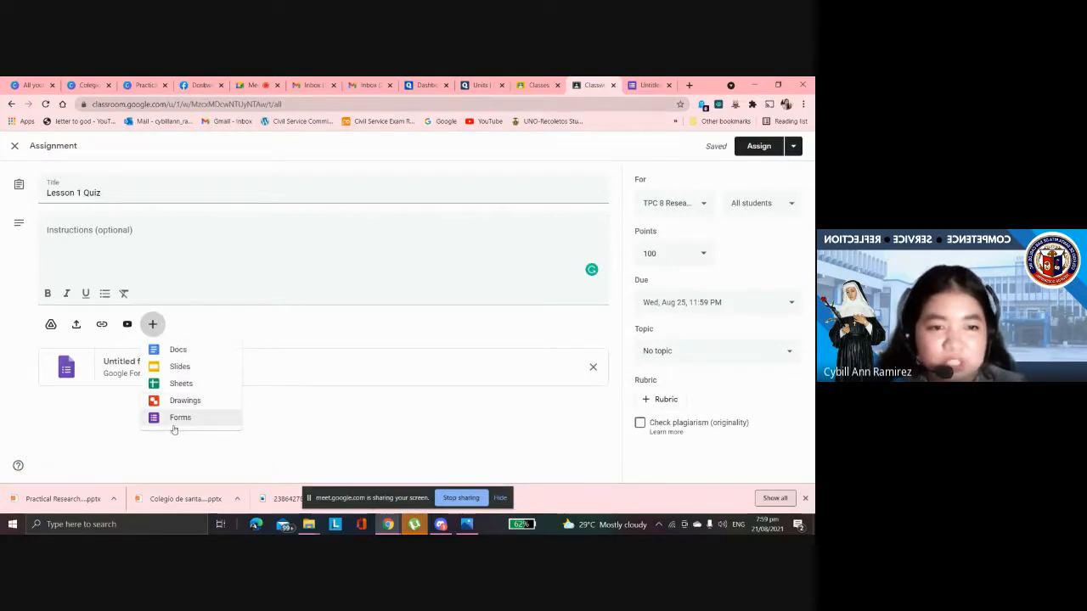
left_click(108, 399)
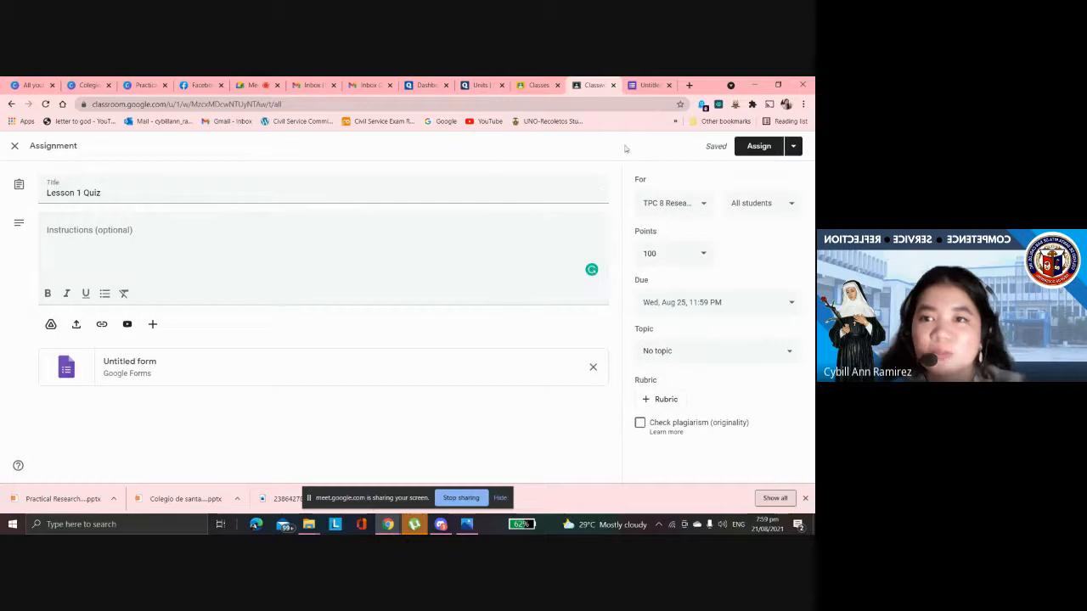
left_click(645, 84)
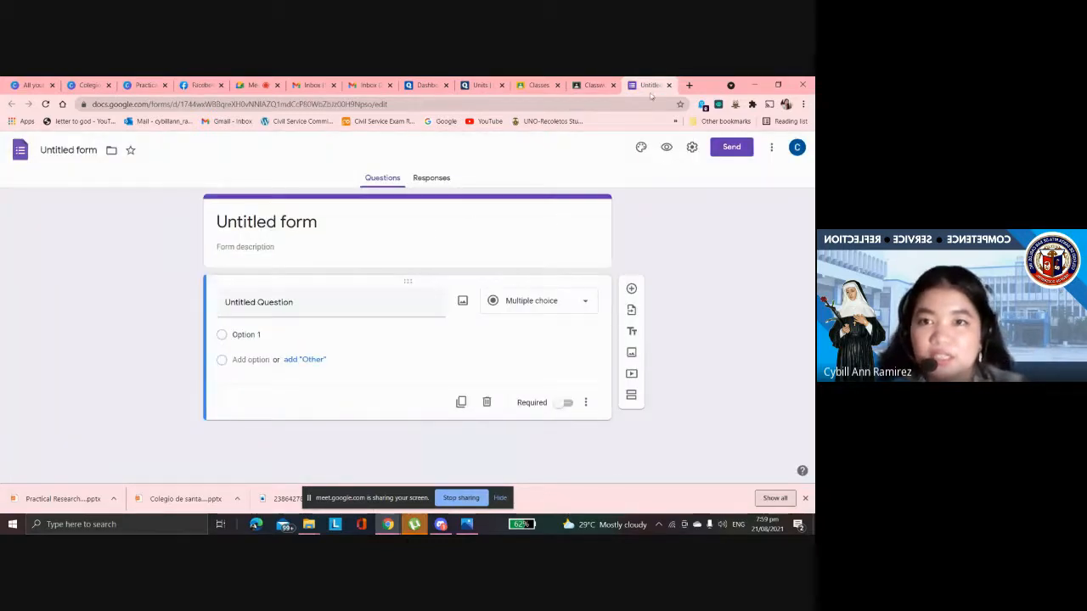
left_click(593, 85)
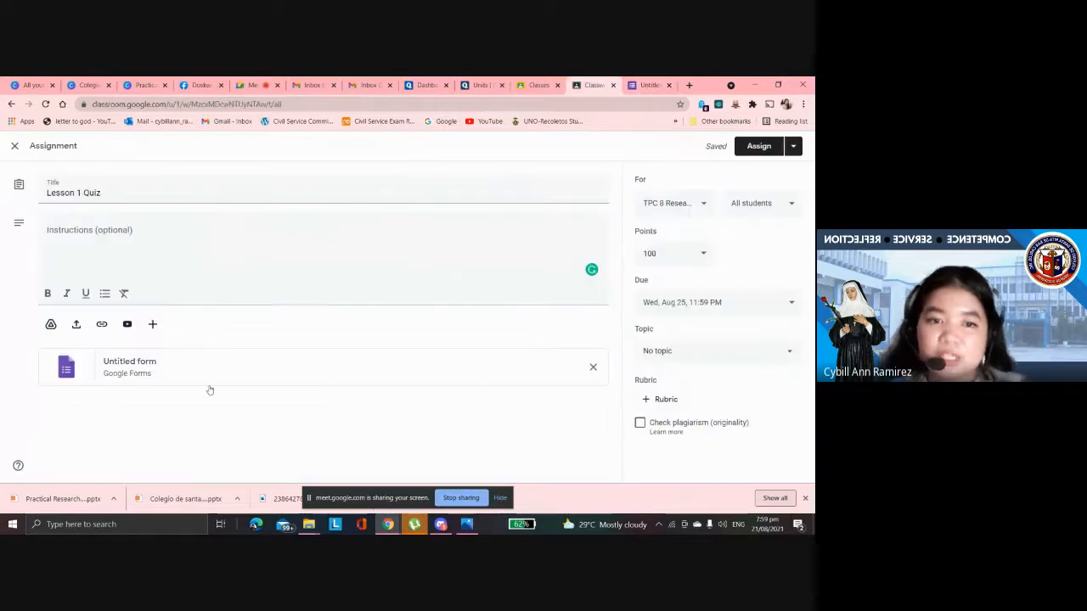
- Switch to the blank Google Forms form and set its title to "Lesson 1 Quiz"
left_click(647, 85)
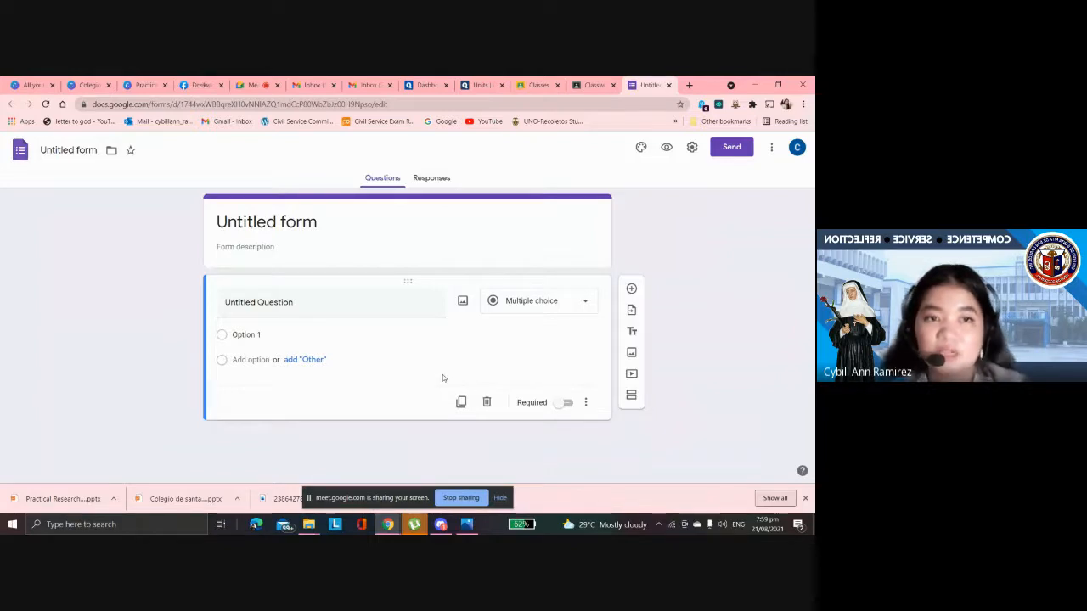
left_click(307, 231)
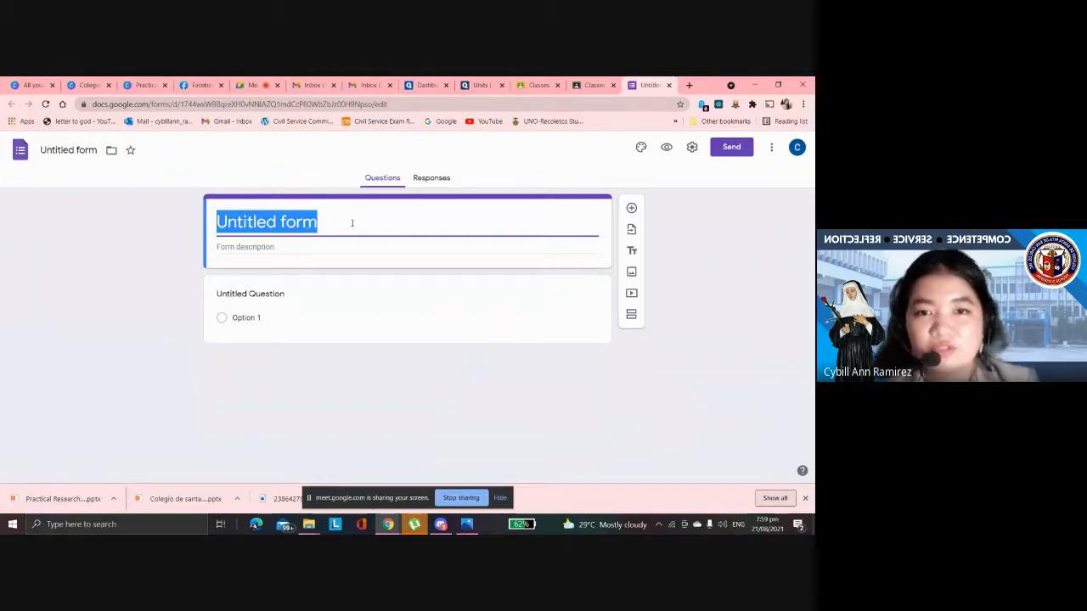
key("BackSpace")
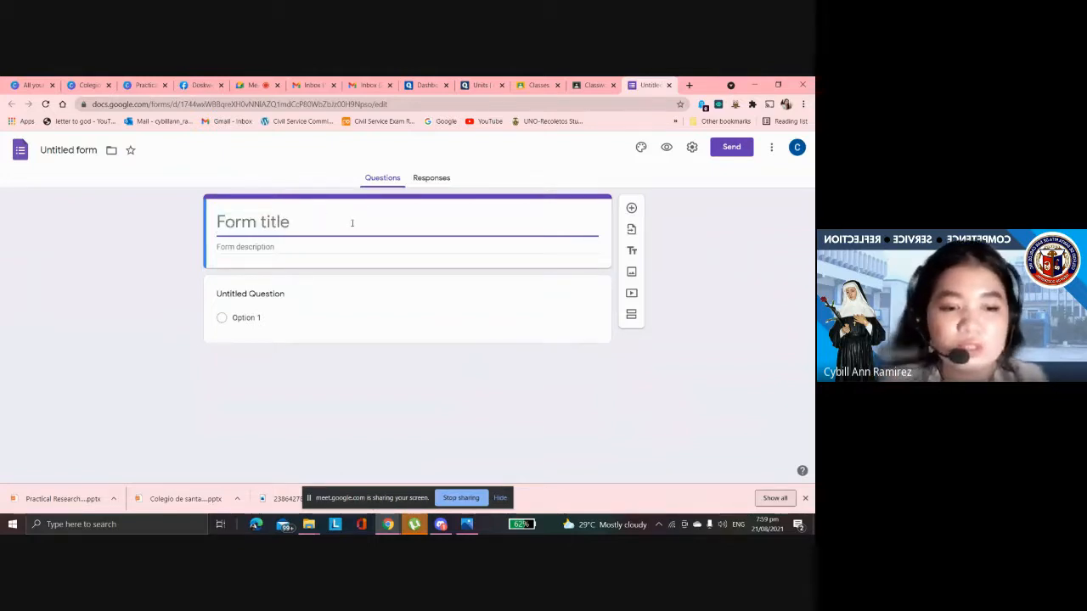
type("Less")
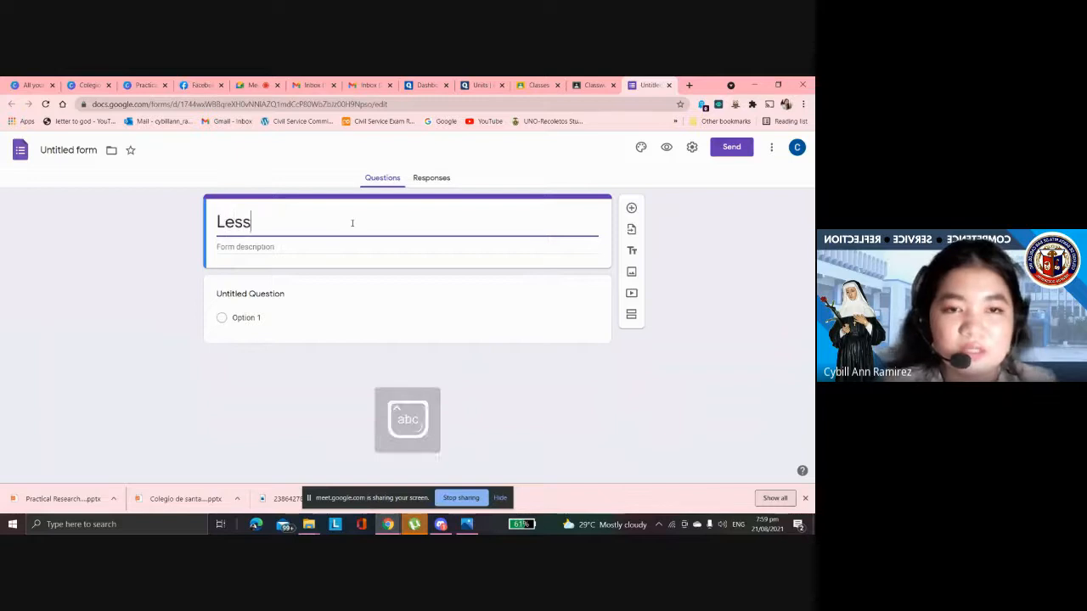
type("on 1 Quiz")
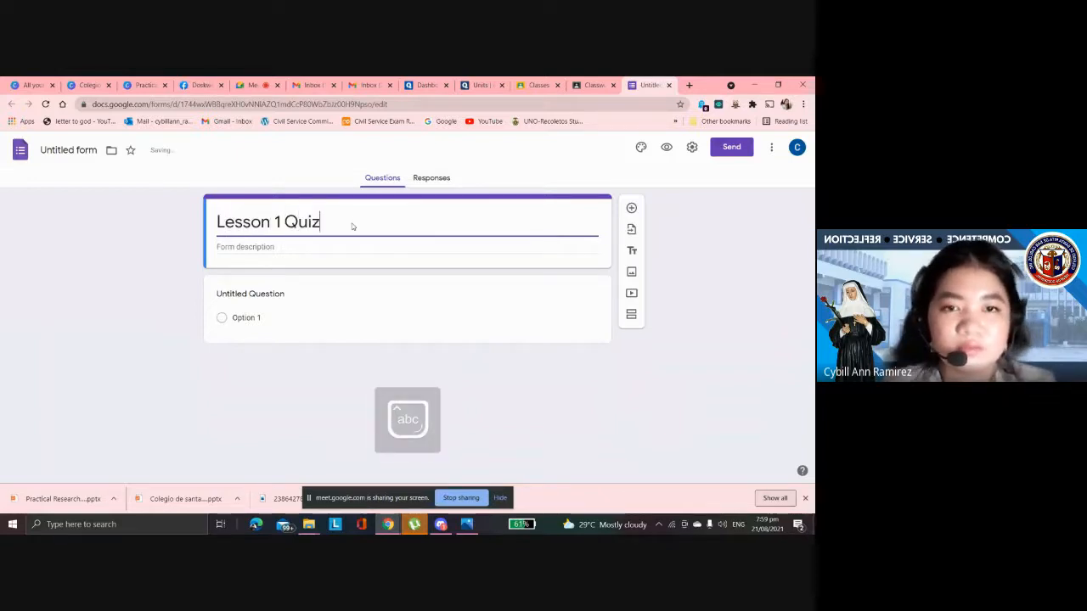
- Set the form description to "Please read each question carefully and place your answer in the space provided for each number"
left_click(308, 247)
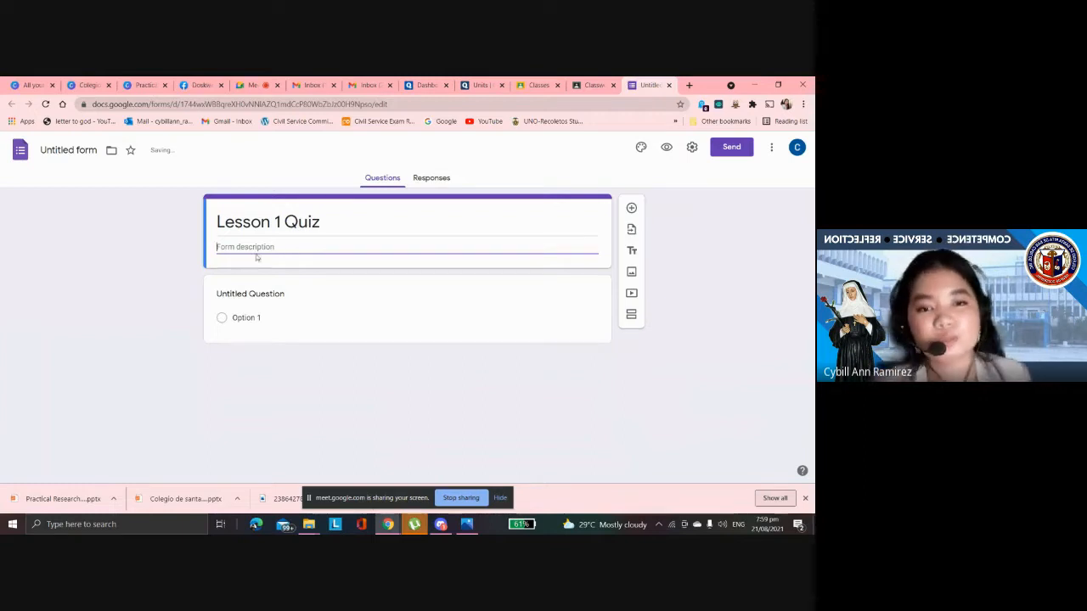
type("Please read")
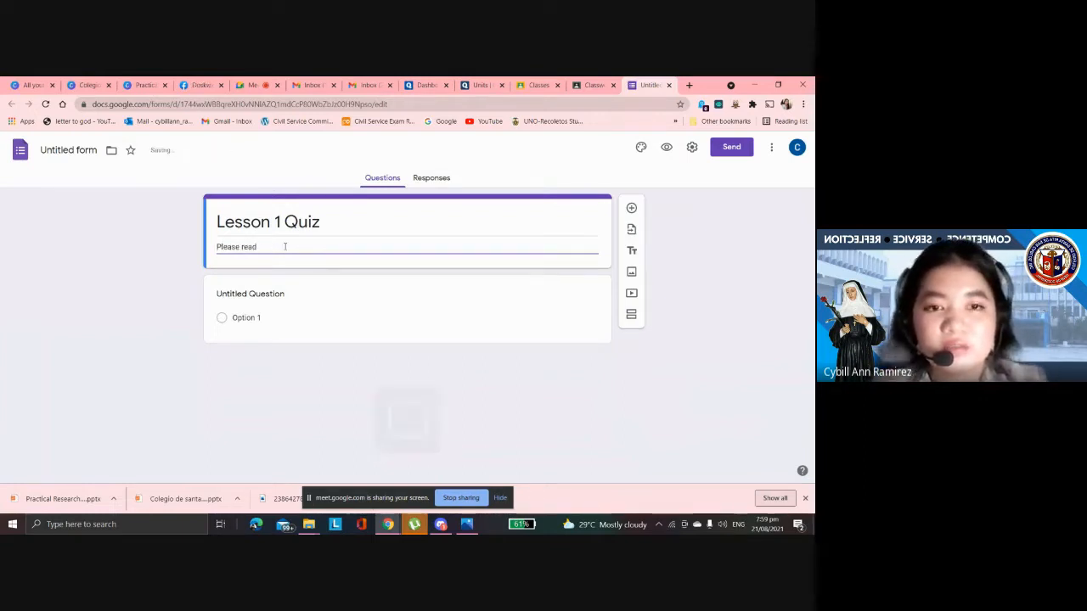
type(" each question")
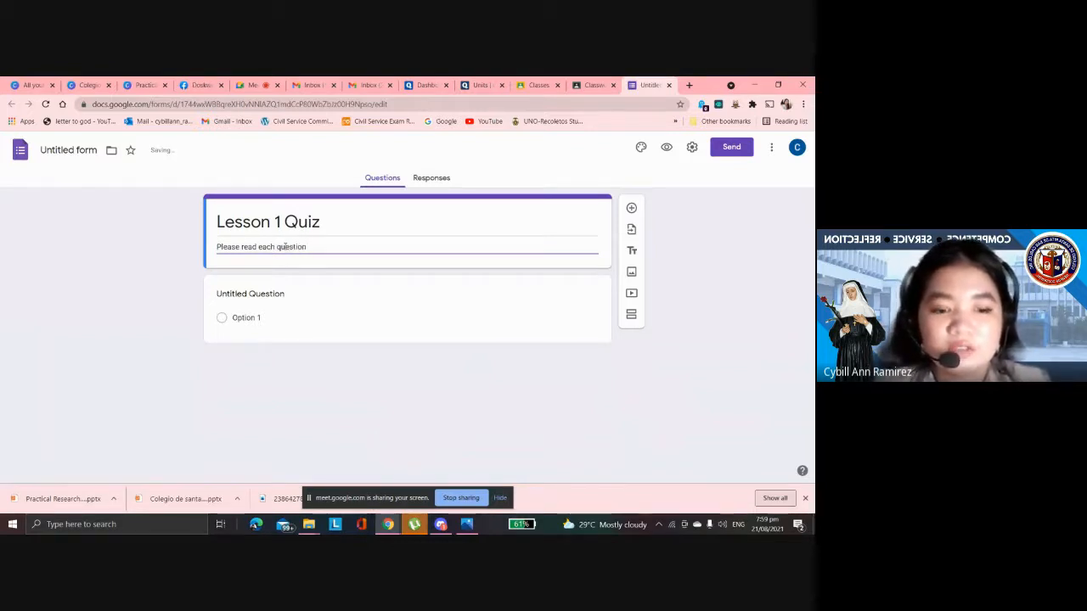
type(" carefully a")
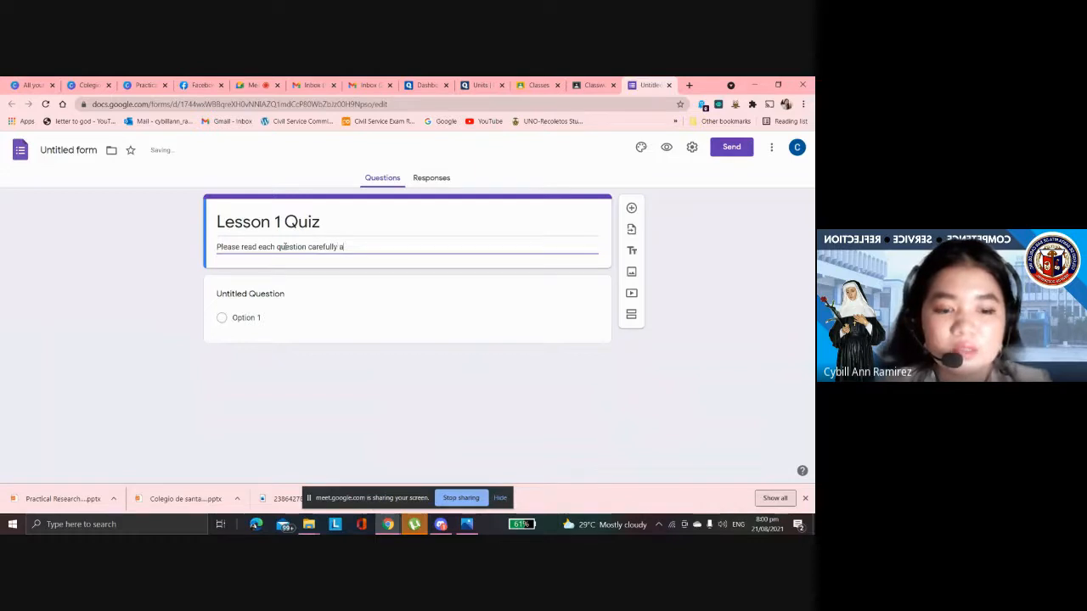
type("nd place your ")
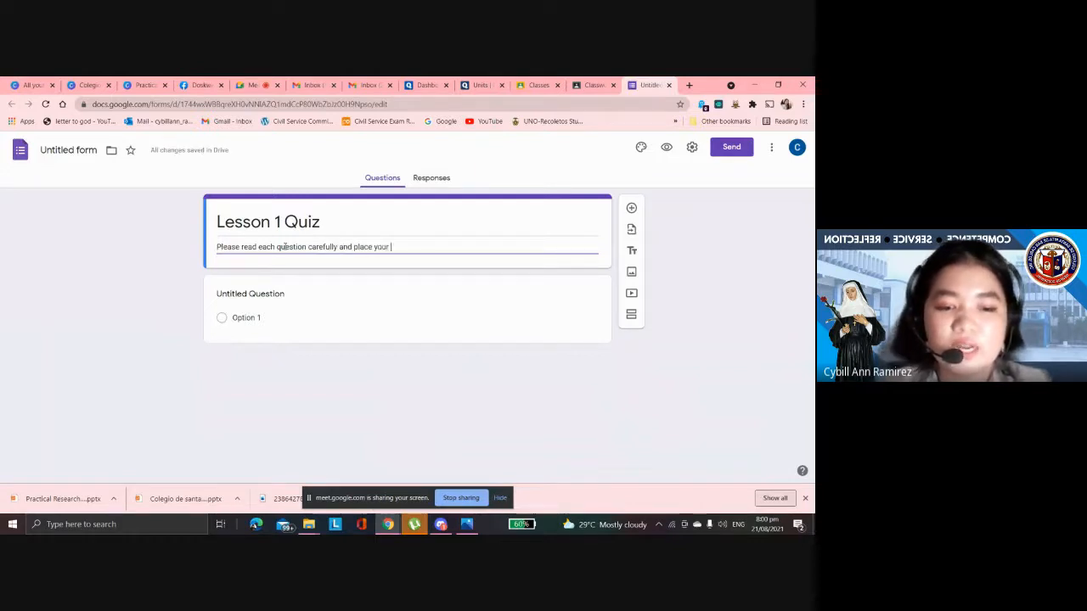
type("answer in the s")
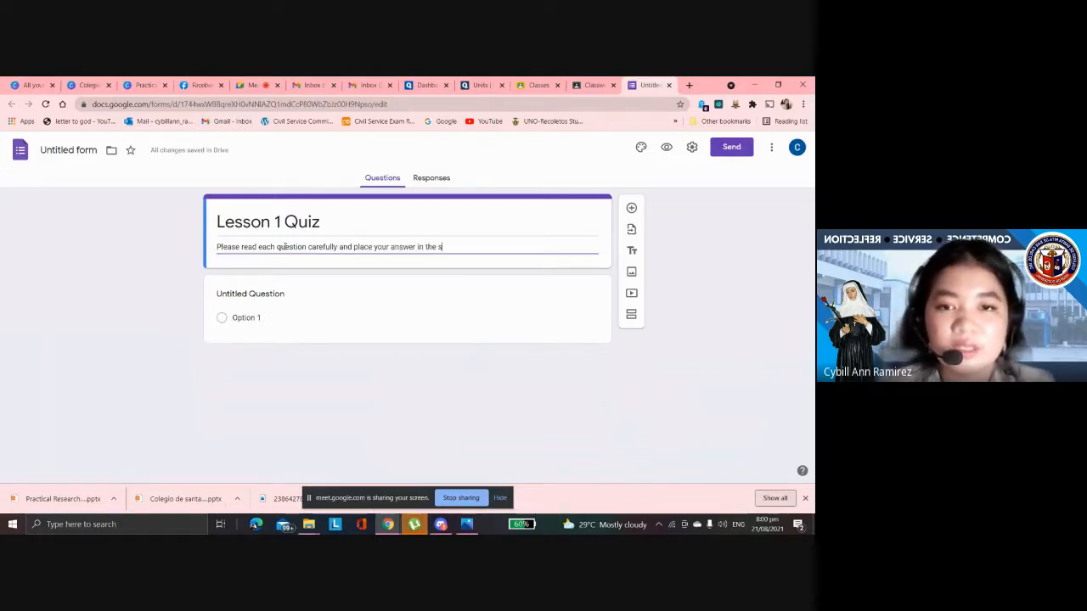
type("pace provided")
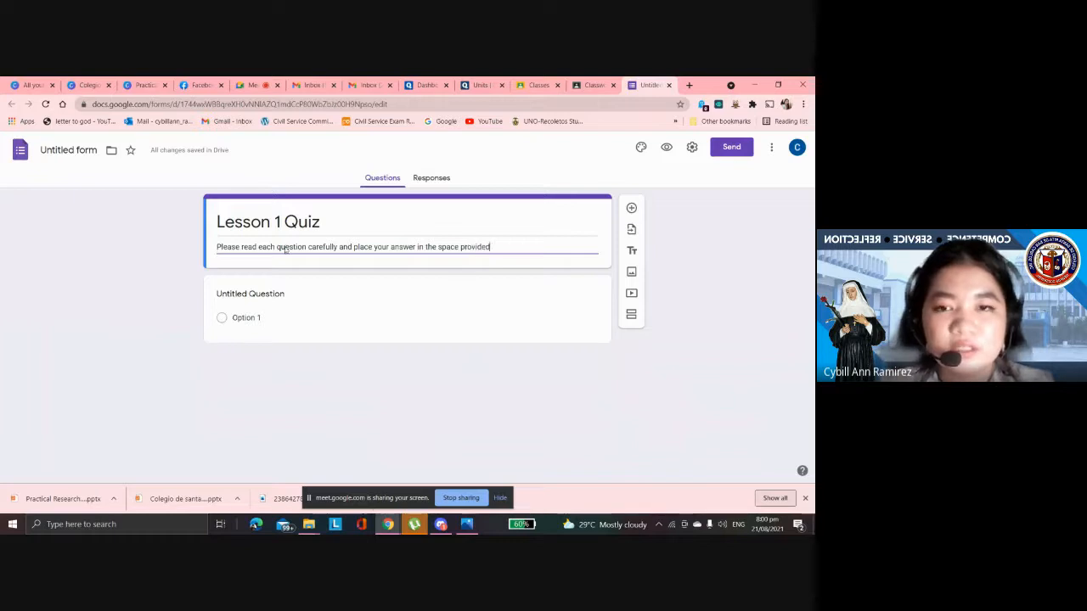
type(" for")
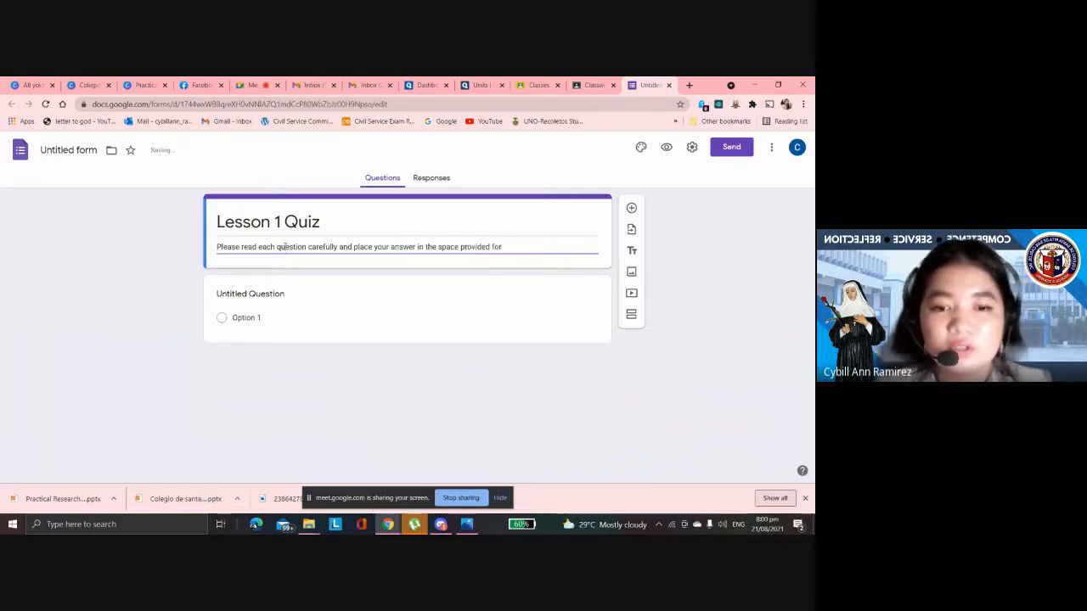
type(" each number")
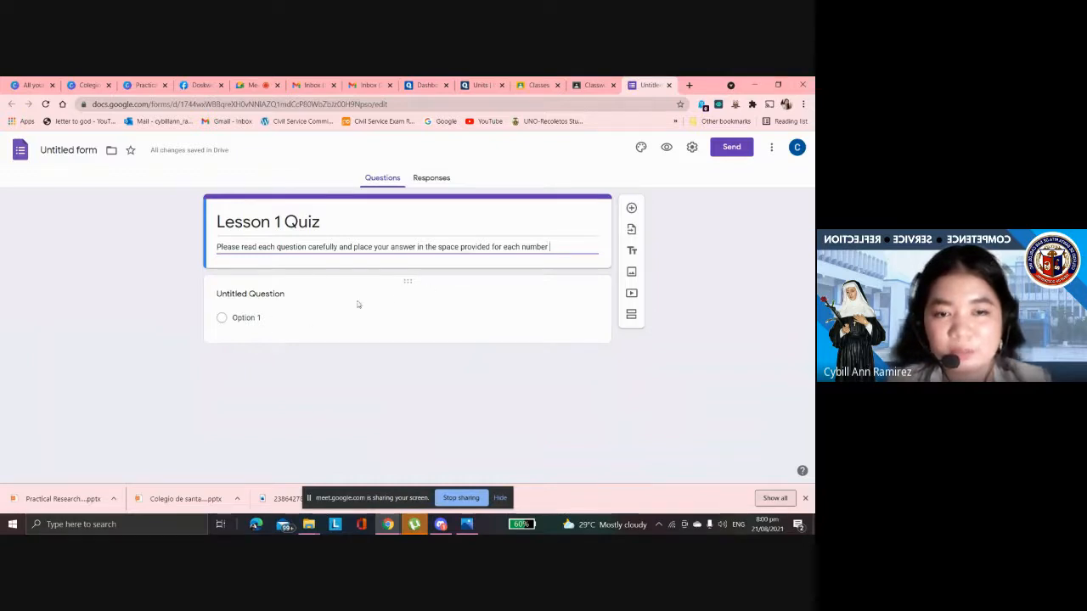
- Replace the placeholder title of the form's first question with "Name of Student"
left_click(332, 298)
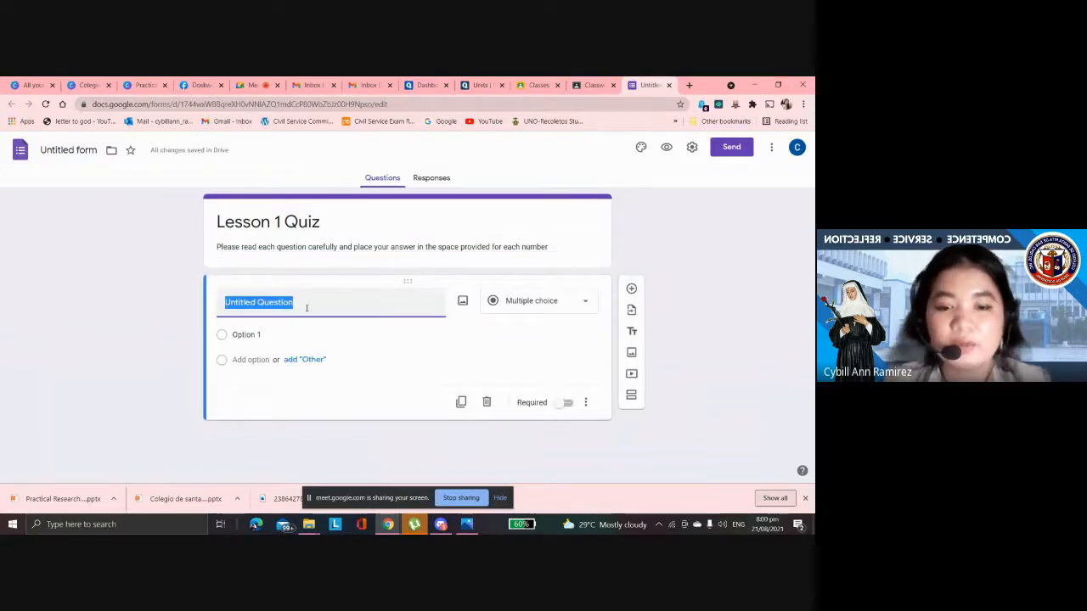
type("Name")
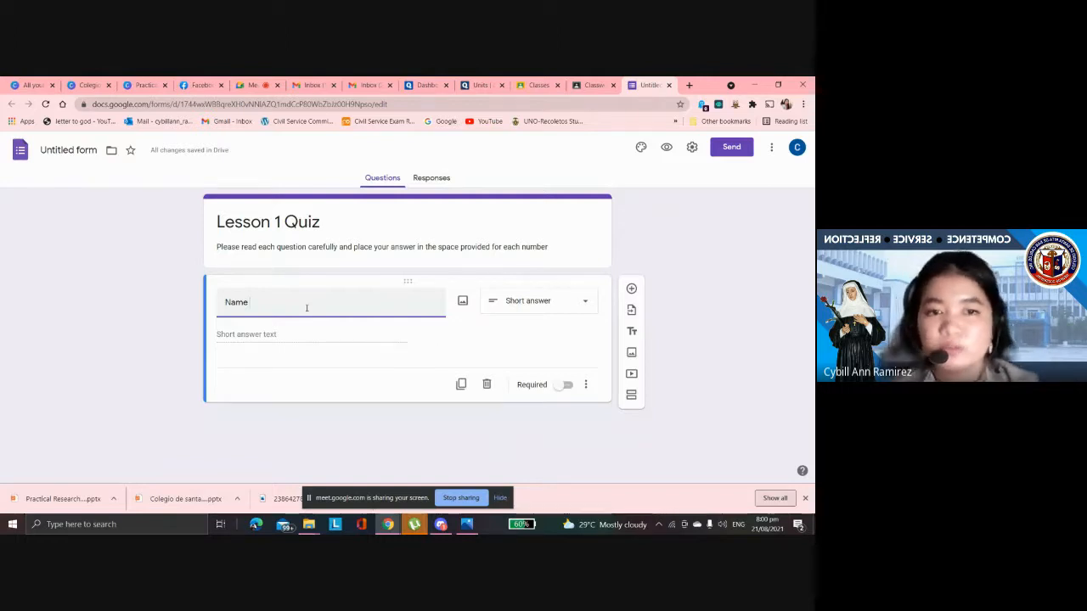
type("of ")
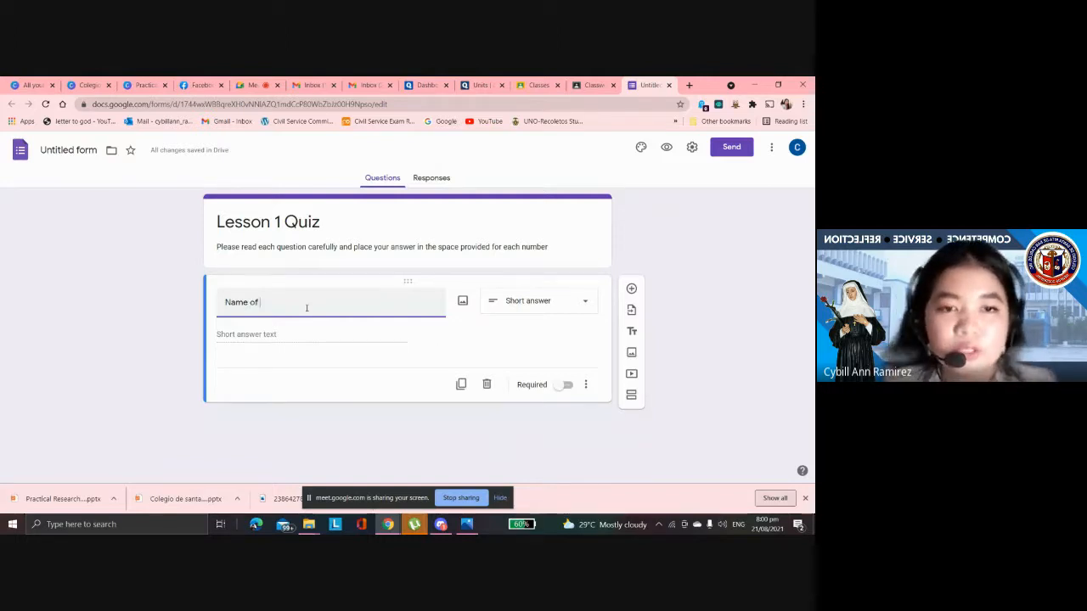
type("S")
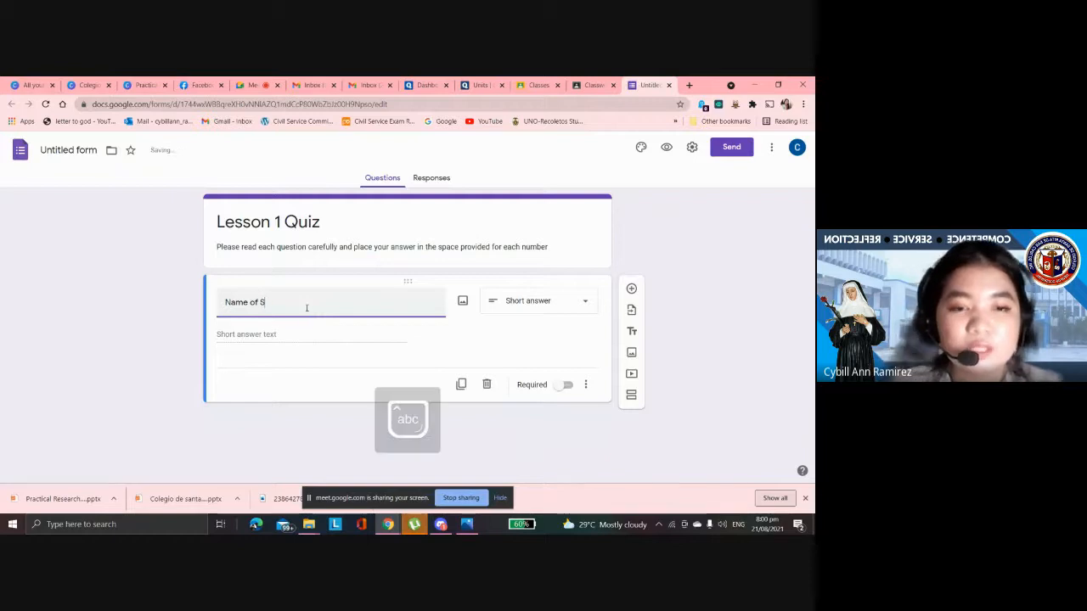
type("S")
key("Caps_Lock")
type("tud")
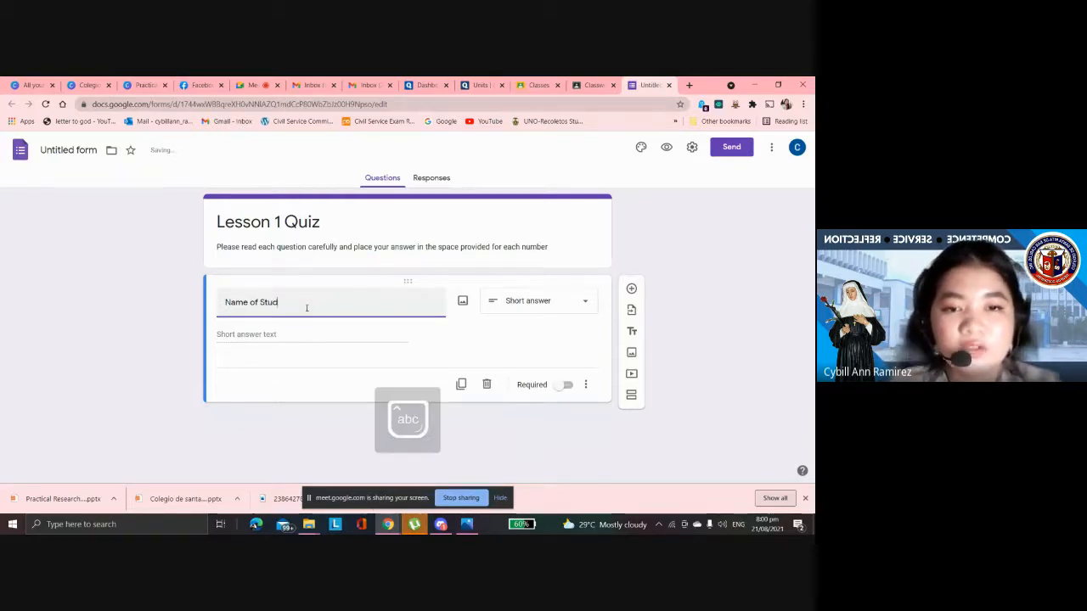
type("ents")
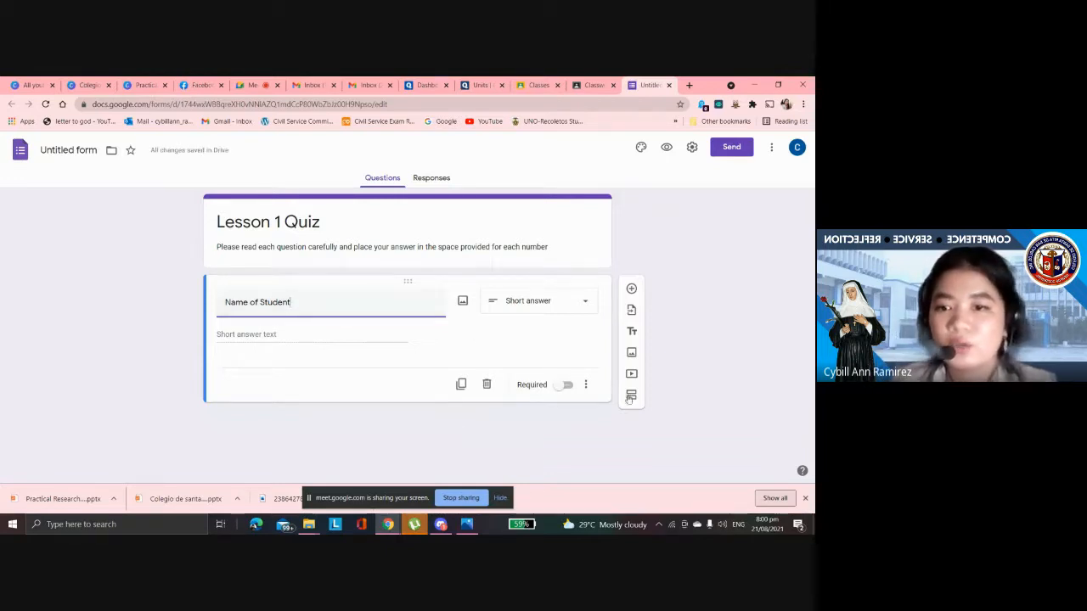
- Add a multiple-choice question titled "Year Level" with the options "1st Year" and "2nd Year"
left_click(631, 290)
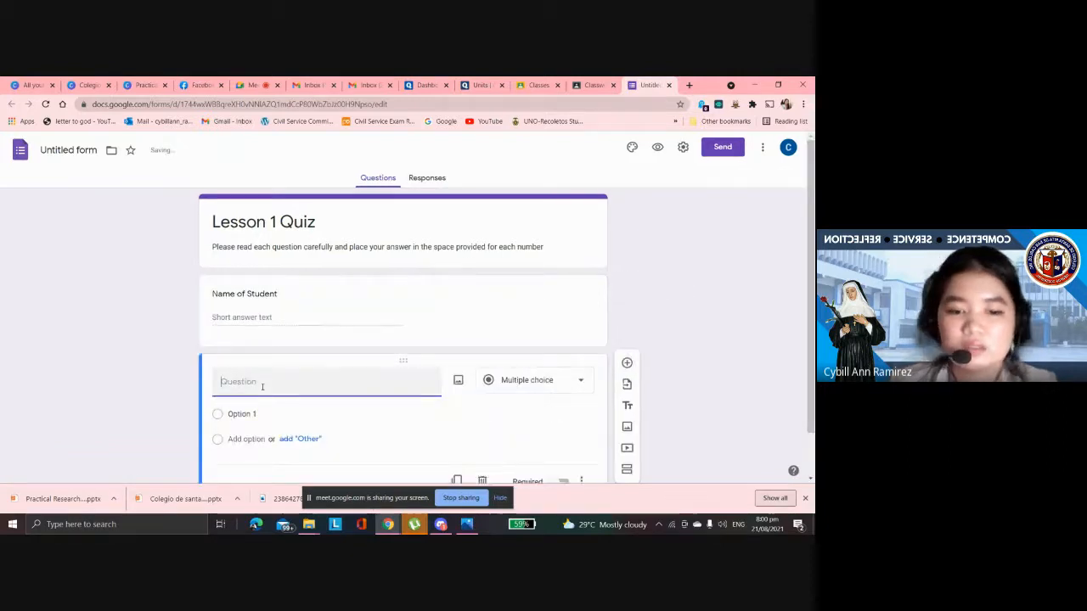
type("Year Level")
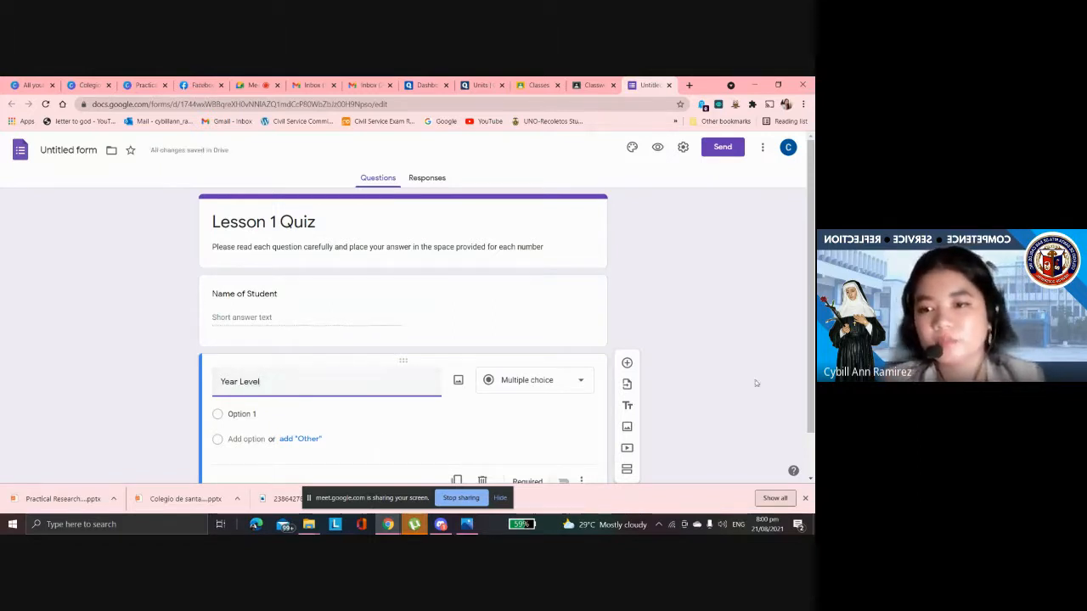
scroll(811, 461, "down", 1)
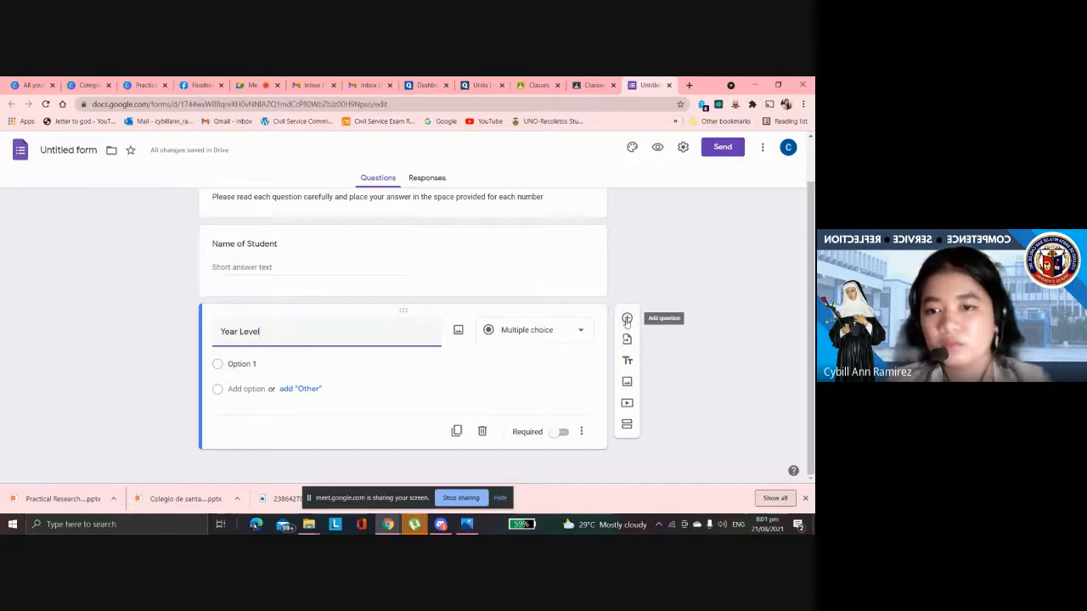
left_click(241, 364)
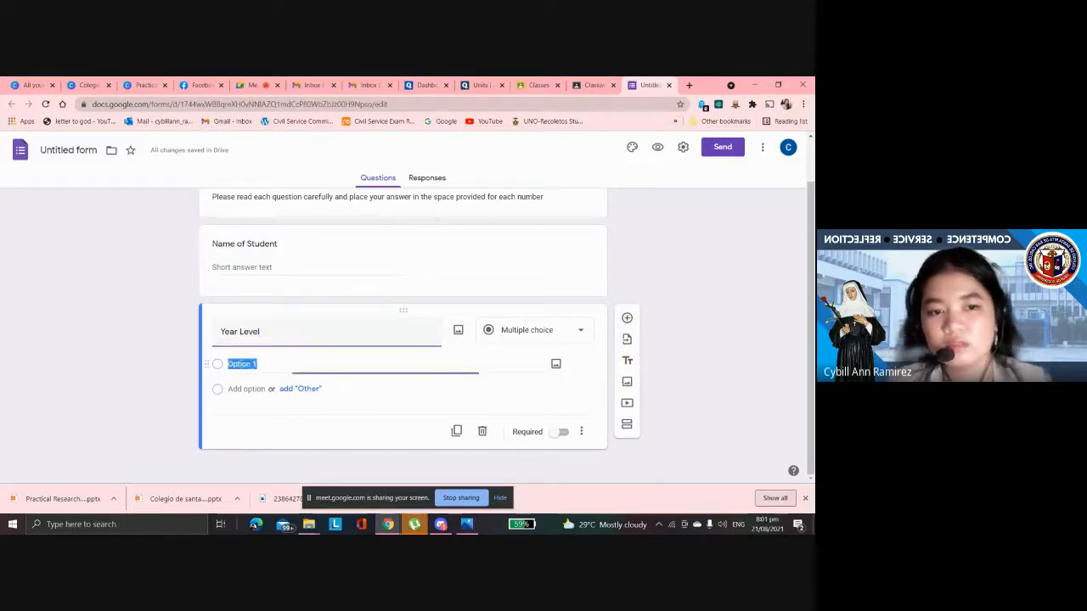
key("BackSpace")
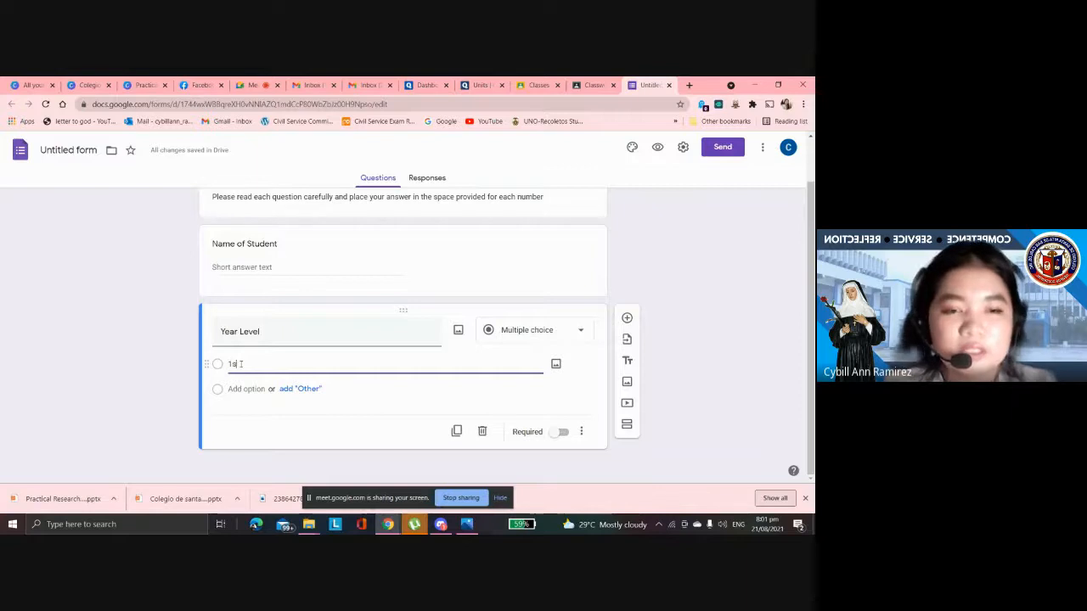
type("1st Year")
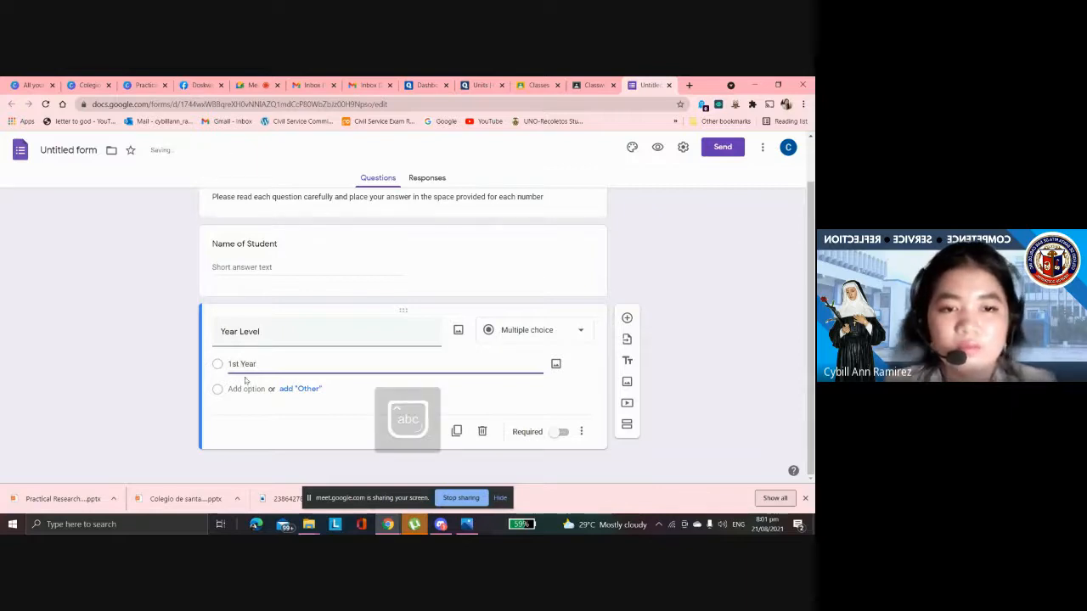
left_click(246, 388)
type("2nd")
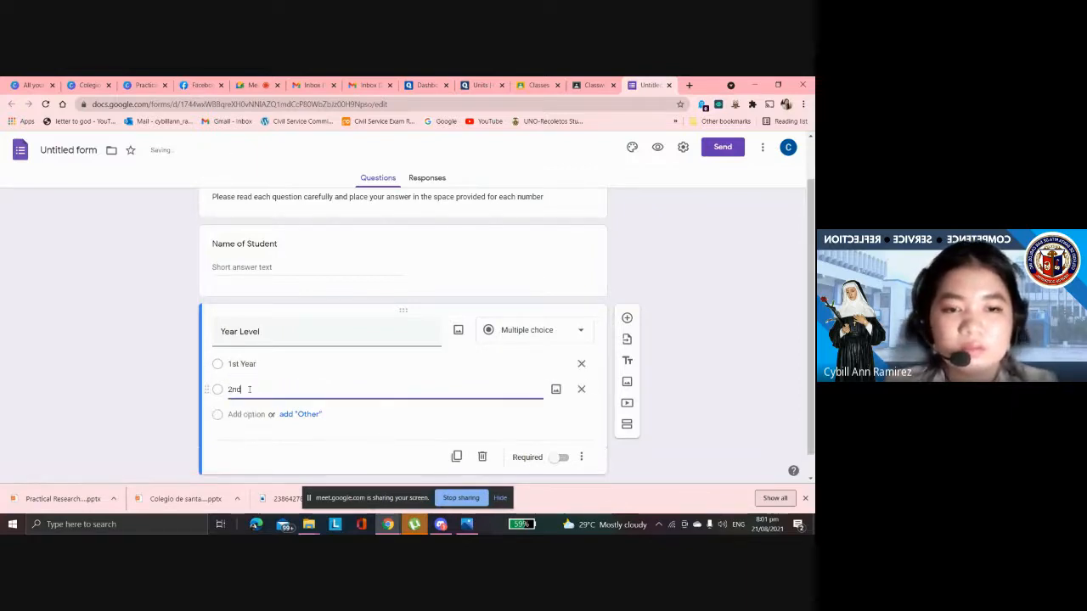
type(" Year")
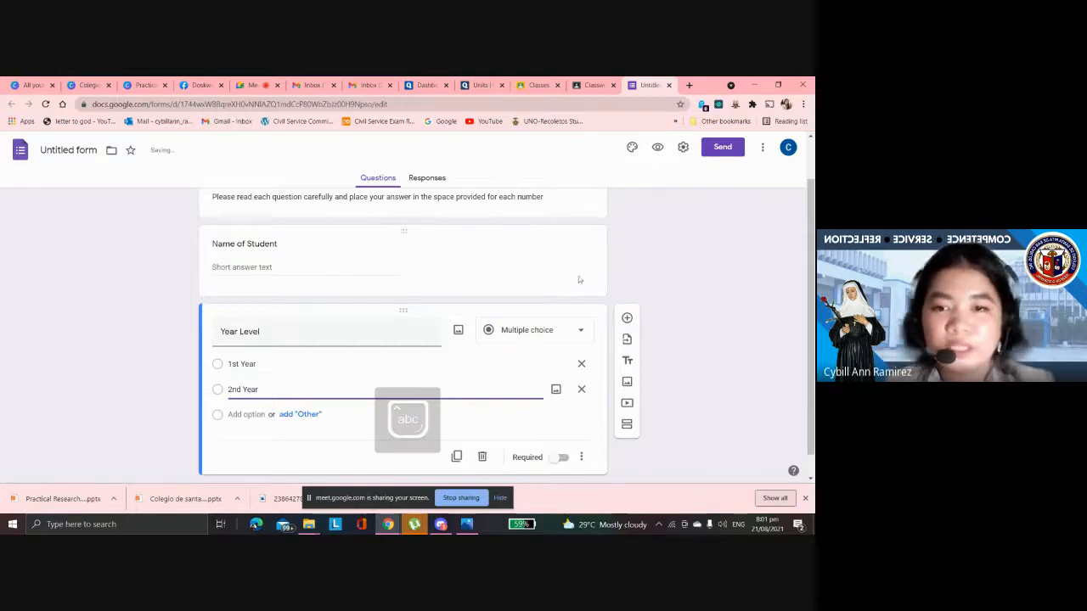
- Add the options "3rd Year" and "4th Year" to the "Year Level" question
left_click(537, 334)
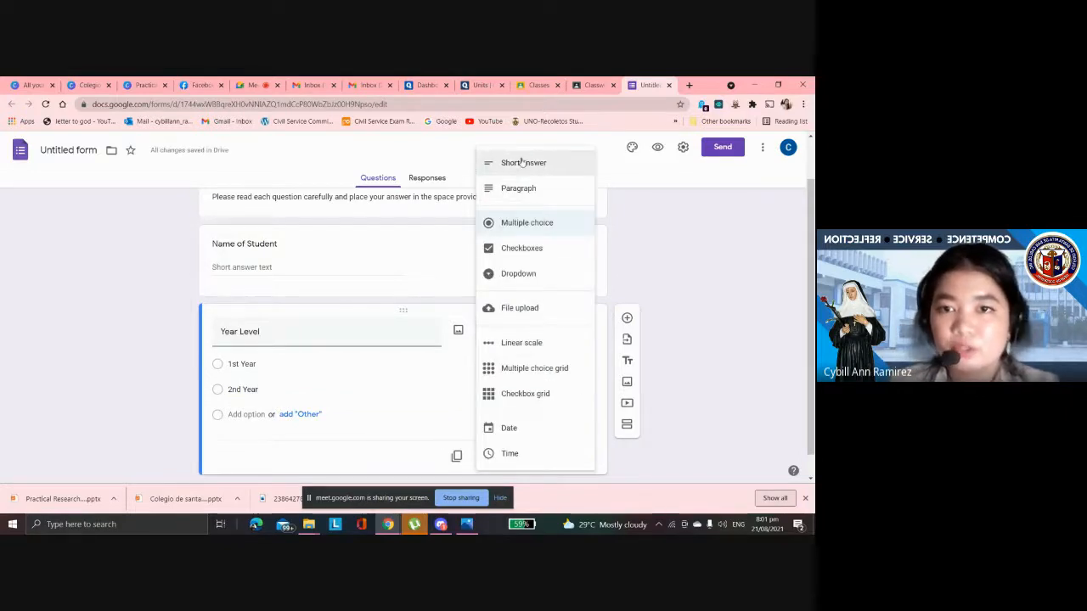
left_click(293, 387)
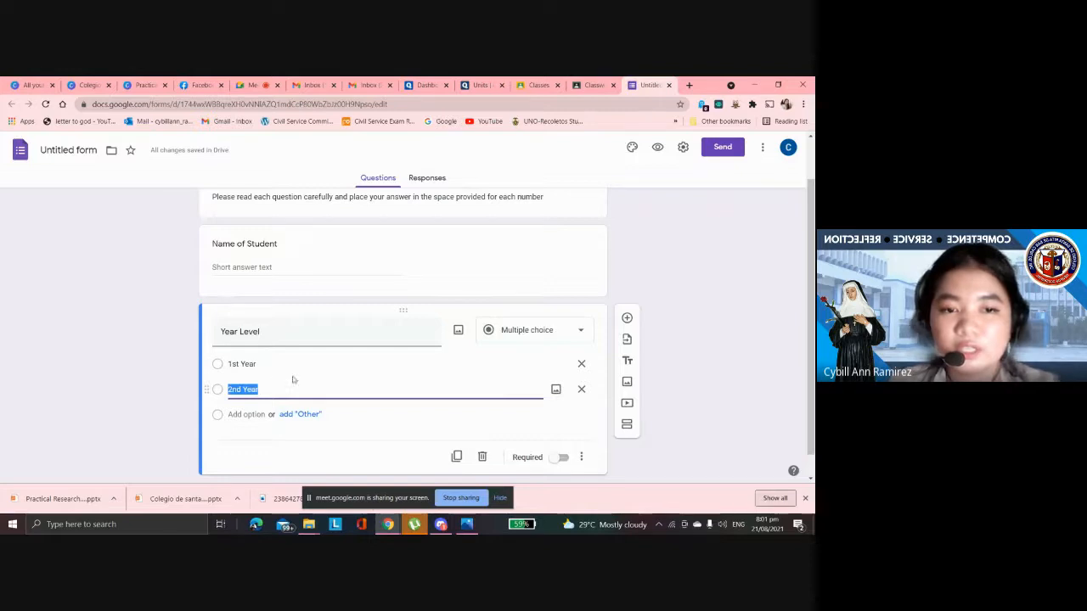
left_click(247, 414)
type("3rd")
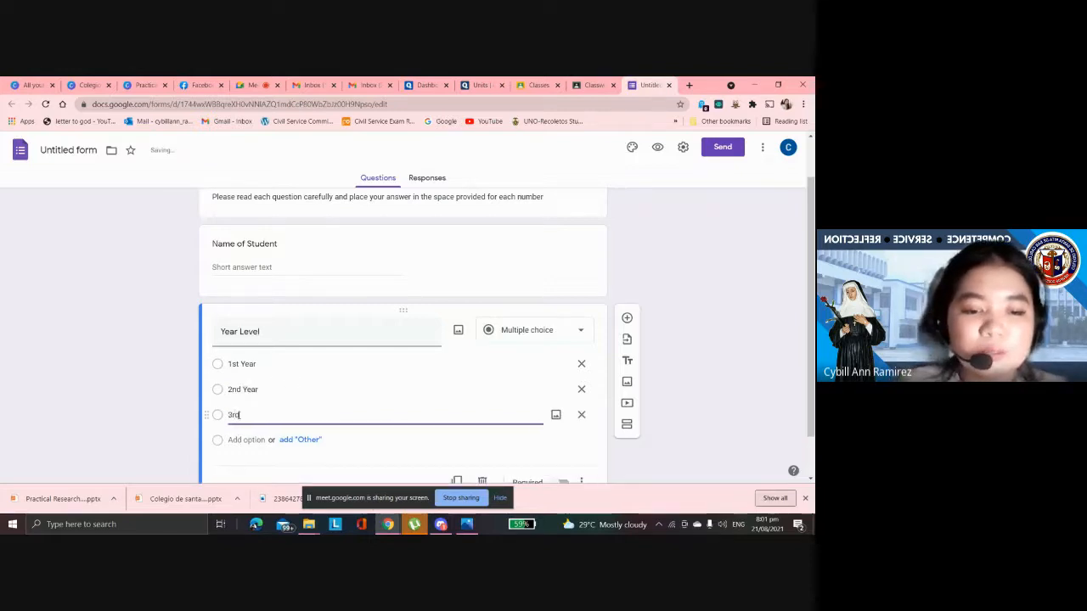
type(" Year")
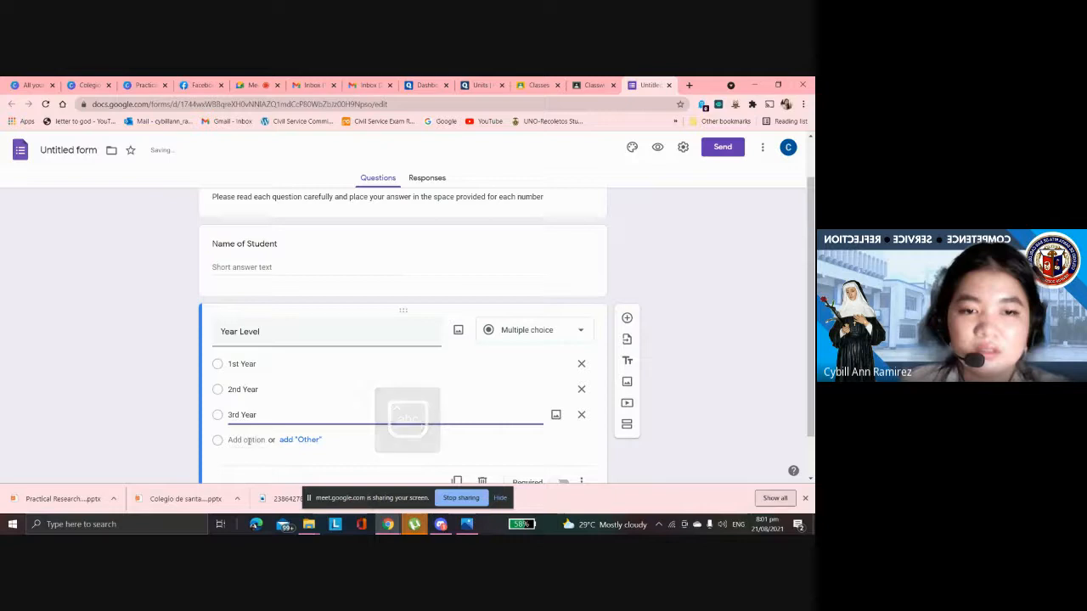
left_click(247, 439)
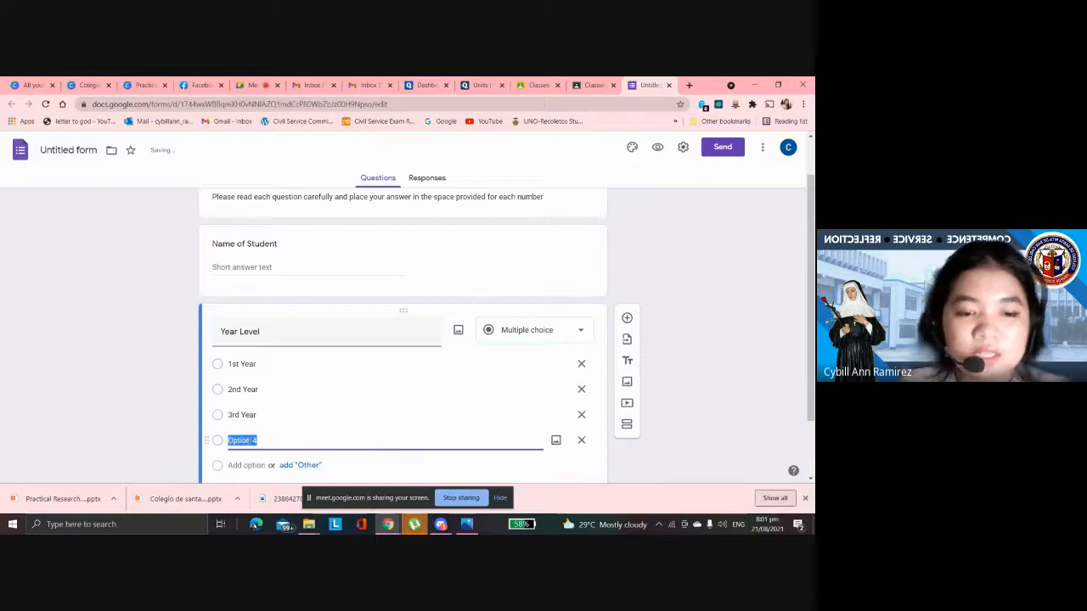
type("4th Year")
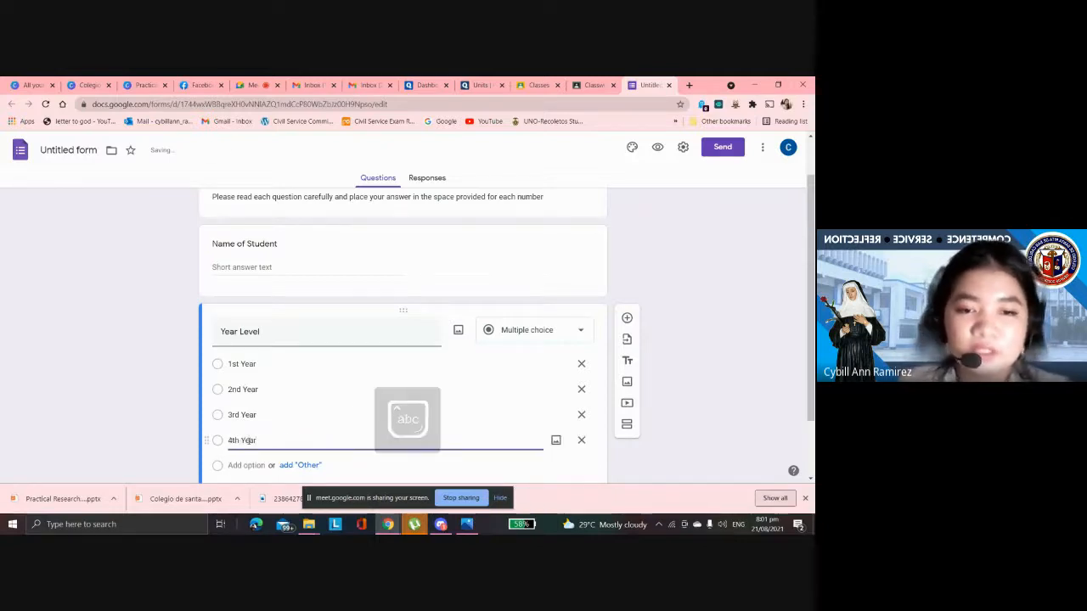
left_click(775, 420)
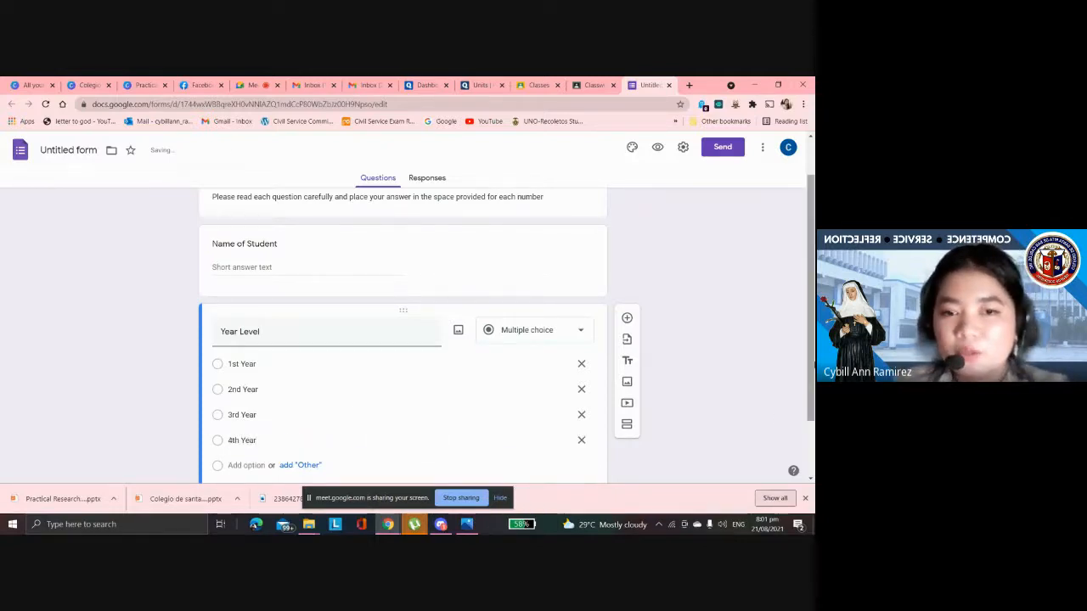
- Make both the "Name of Student" and "Year Level" questions required
scroll(475, 331, "up", 1)
left_click(450, 311)
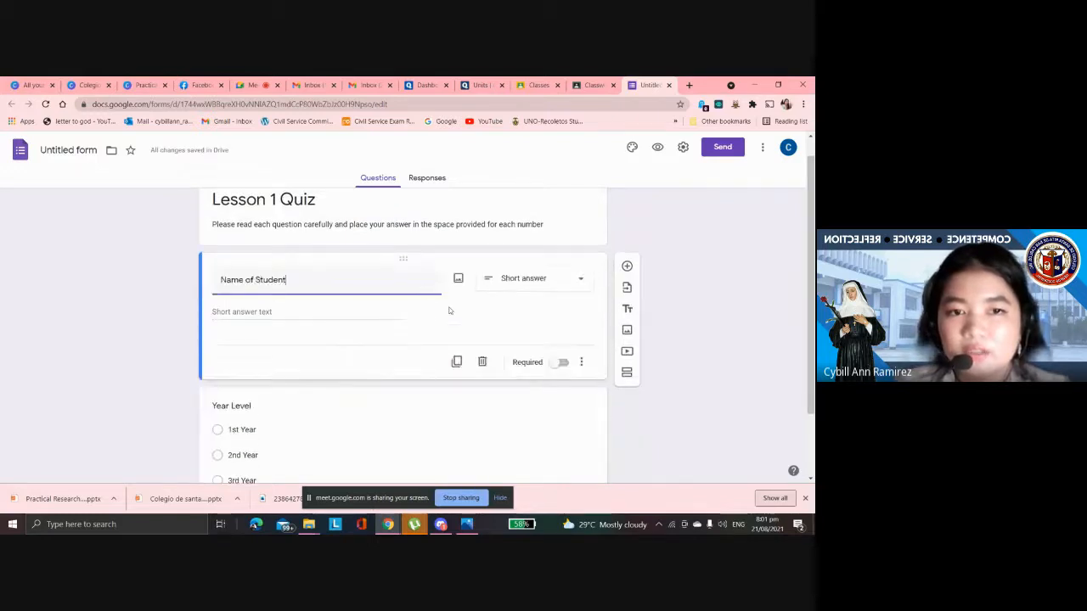
left_click(560, 364)
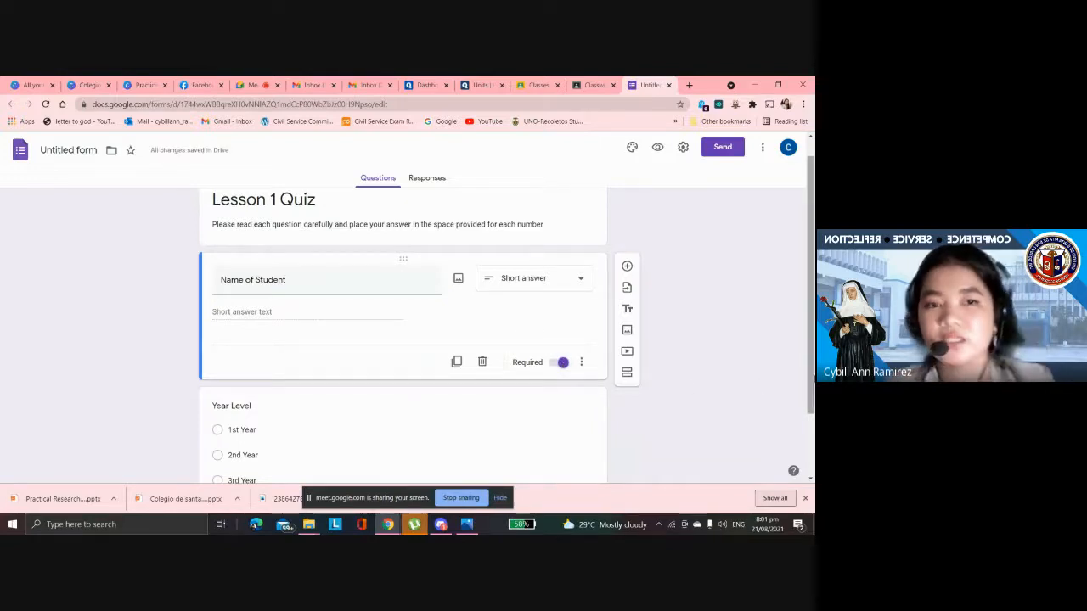
left_click_drag(811, 340, 811, 360)
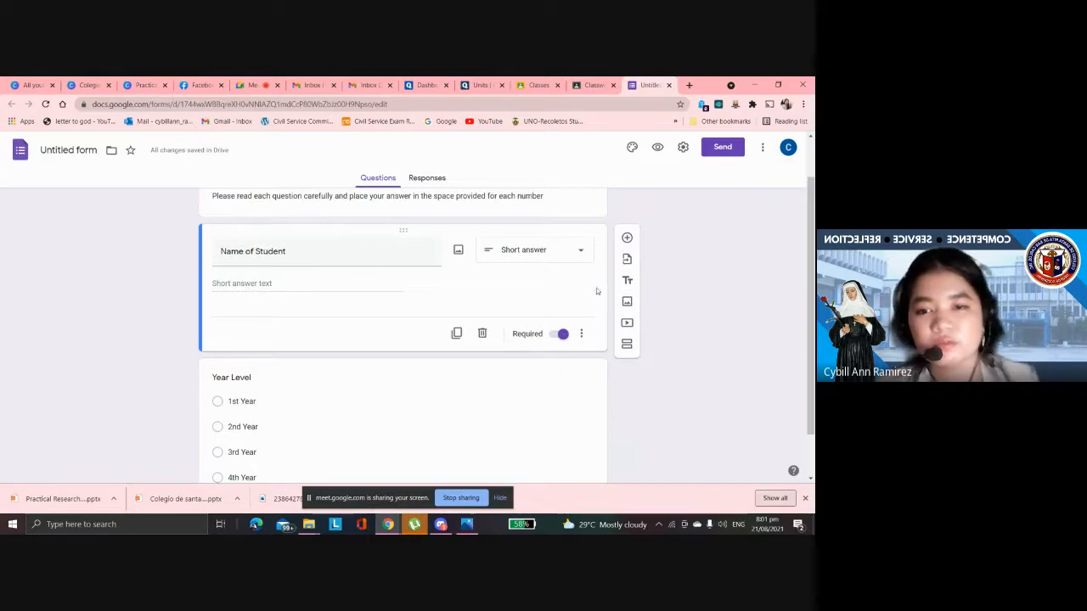
left_click(490, 428)
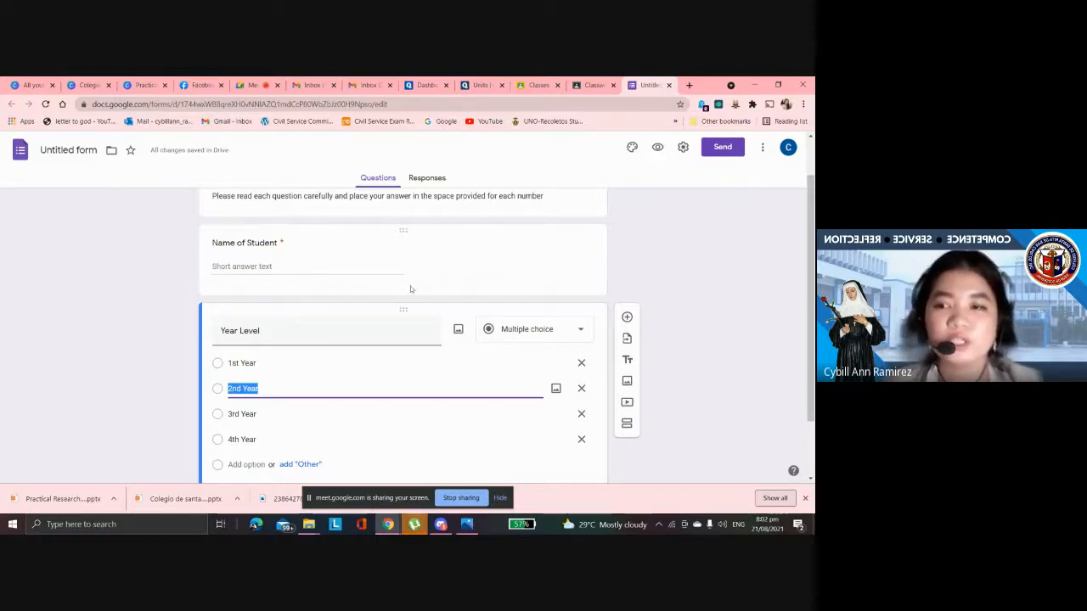
left_click_drag(810, 353, 810, 412)
left_click(561, 437)
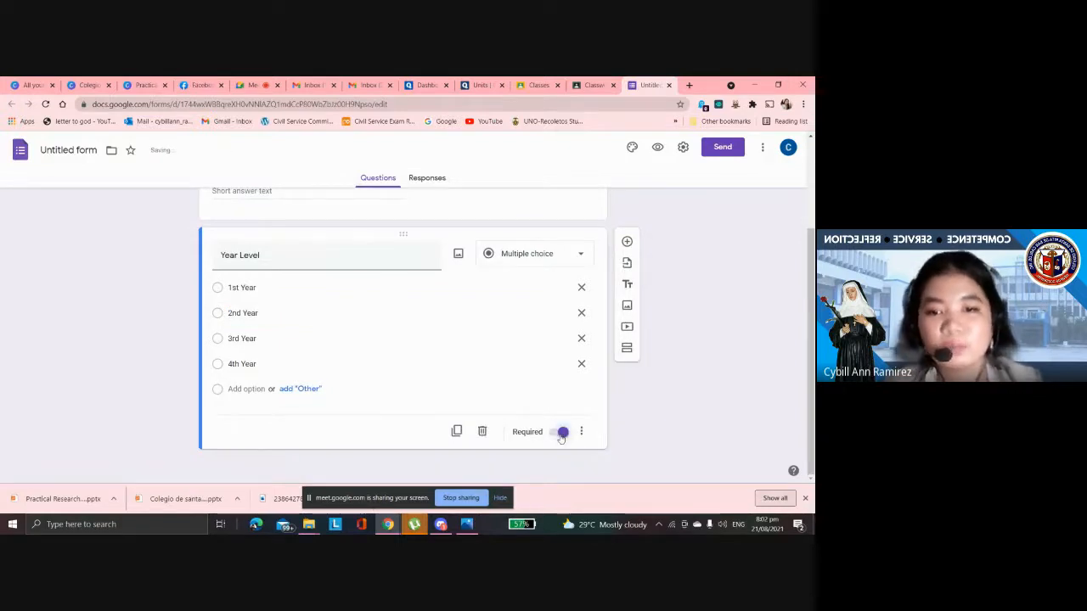
- Duplicate the "Year Level" question and retitle the copy "Program"
left_click(456, 433)
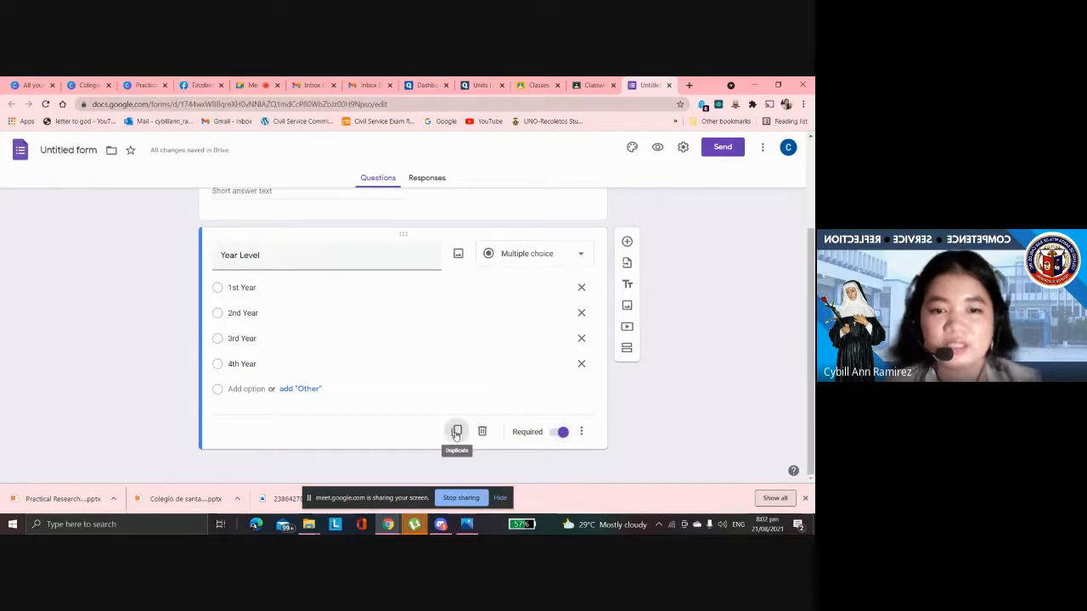
key("BackSpace")
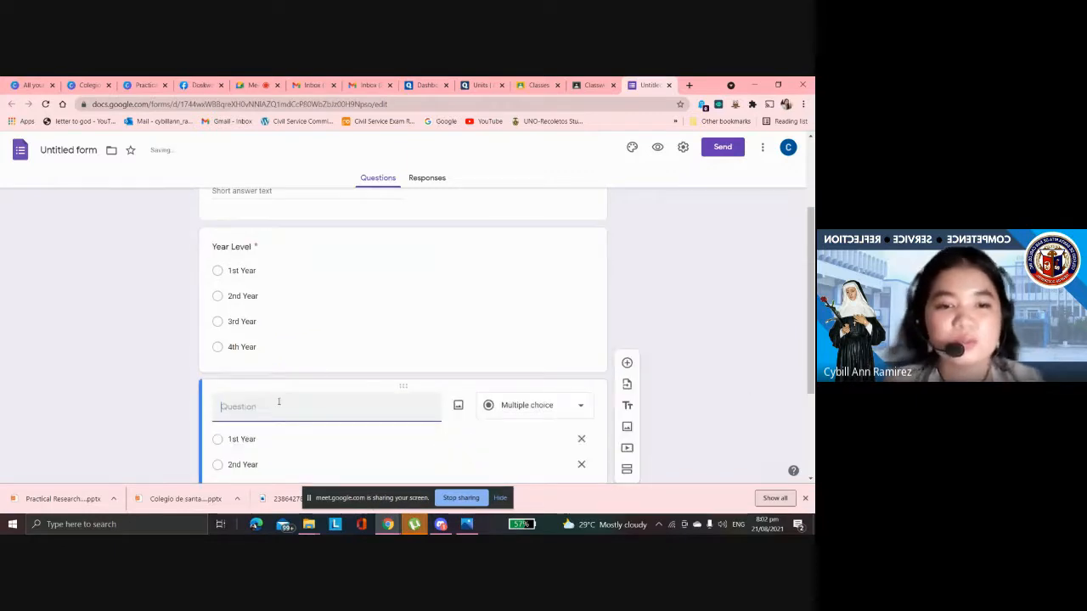
key("Caps_Lock")
type("V")
key("BackSpace")
type("P")
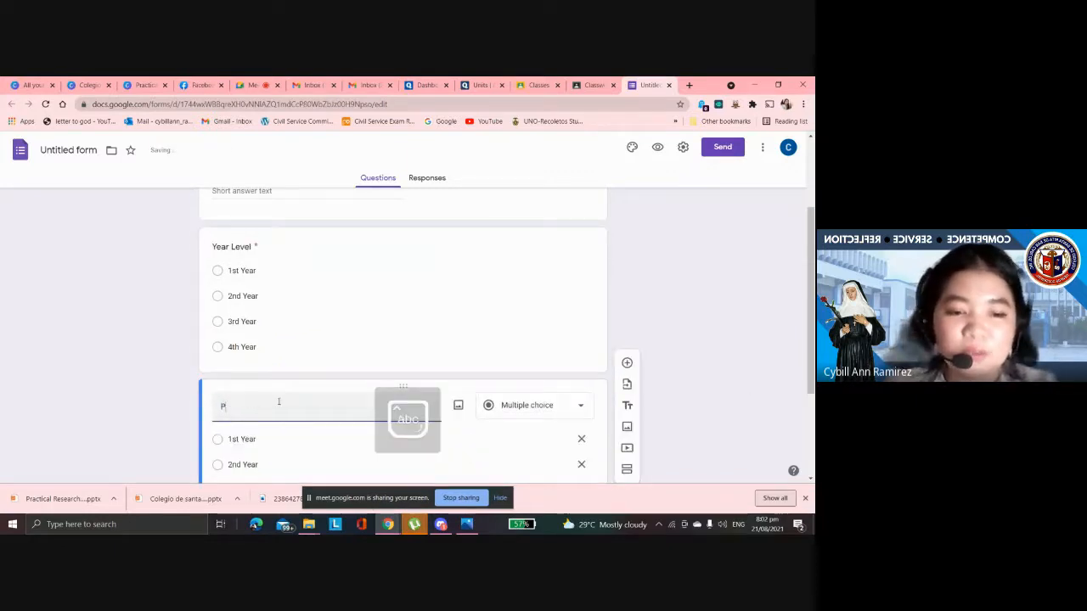
type("rogram")
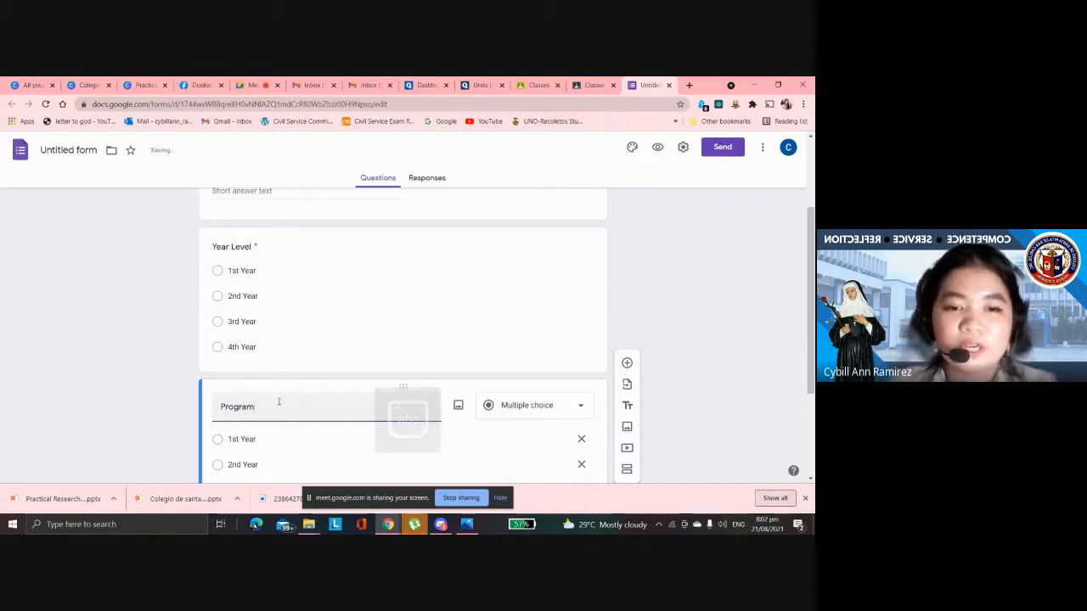
- Replace the first two options of the "Program" question with "BSIT" and "BSTM"
triple_click(275, 441)
key("BackSpace")
key("Caps_Lock")
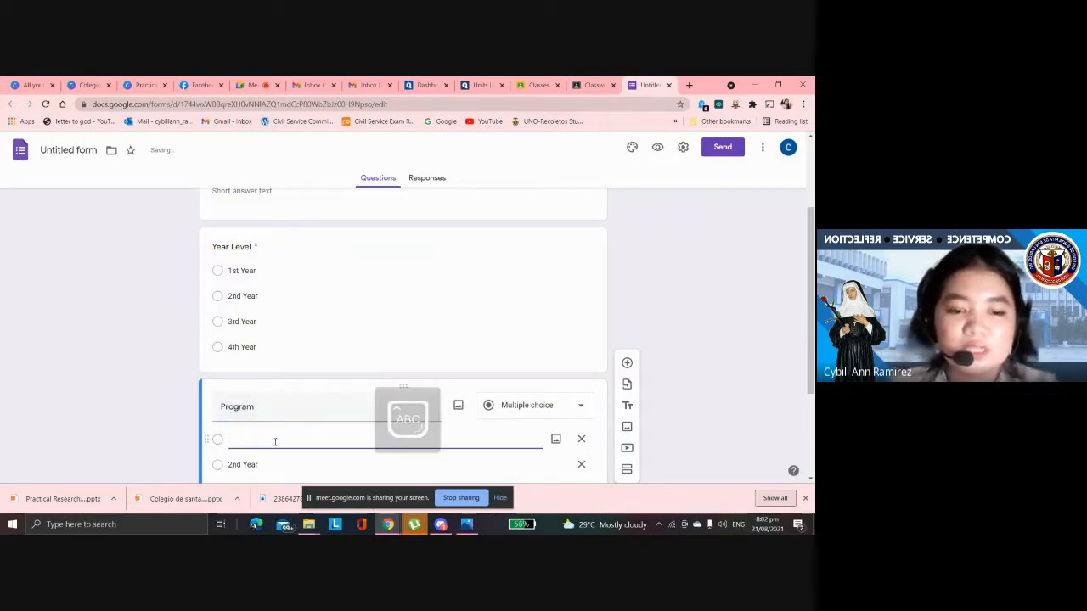
type("BSE")
key("BackSpace")
type("IT")
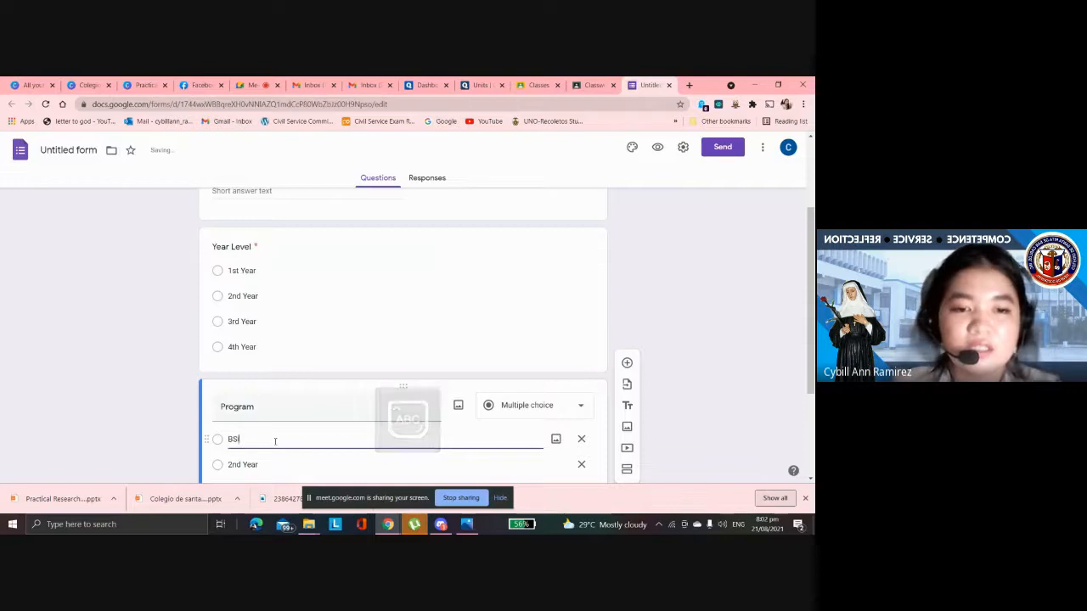
key("Caps_Lock")
triple_click(265, 468)
key("BackSpace")
key("Caps_Lock")
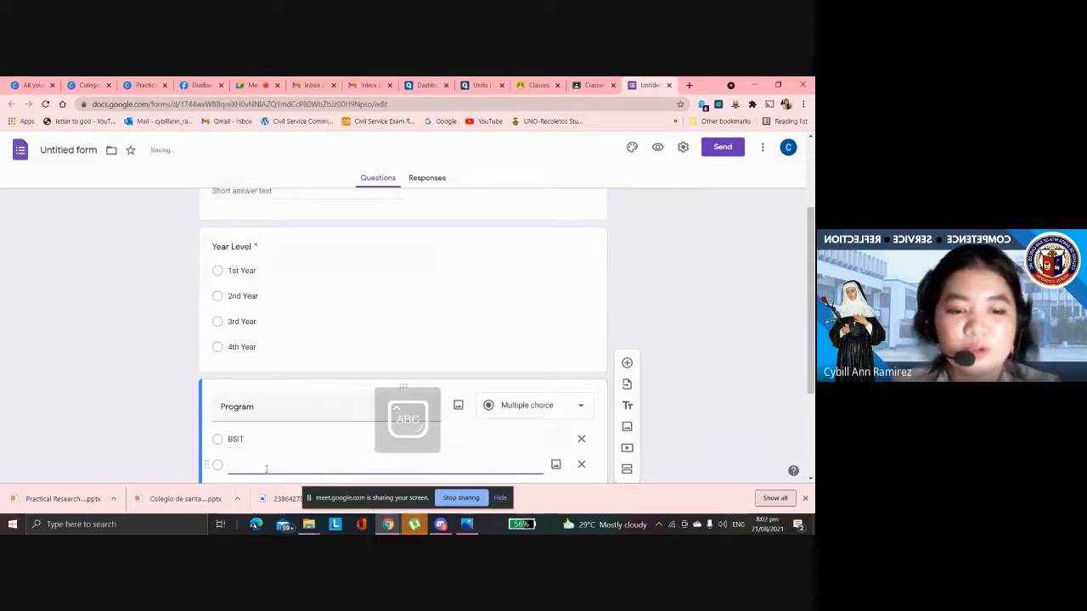
type("BSTM")
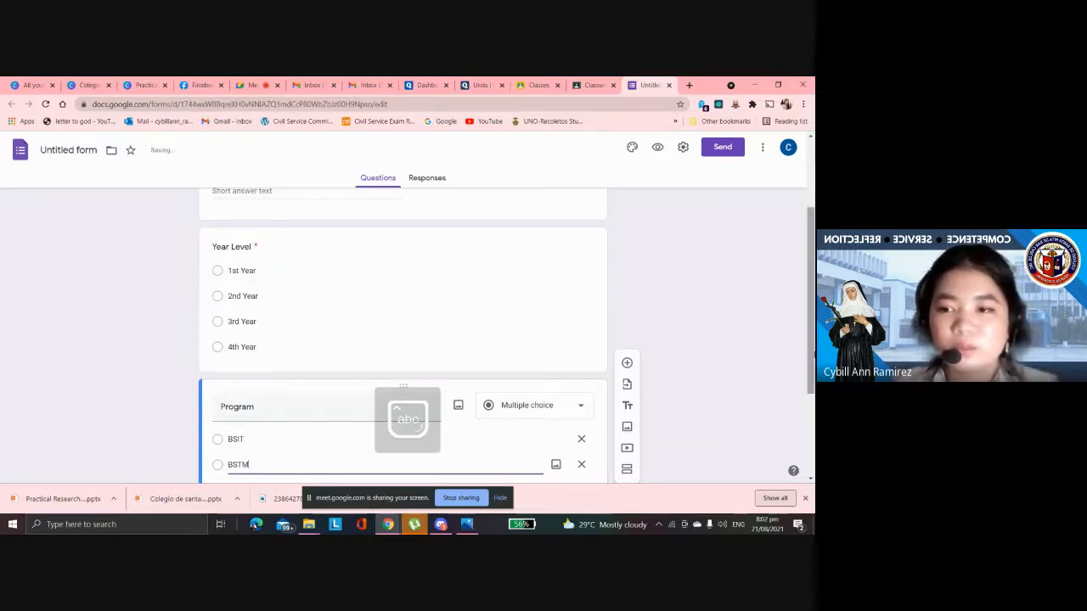
- Replace the third and fourth options of the "Program" question with "BSBA" and "BSED", and add a fifth option "BEED"
scroll(314, 451, "down", 1)
left_click(271, 409)
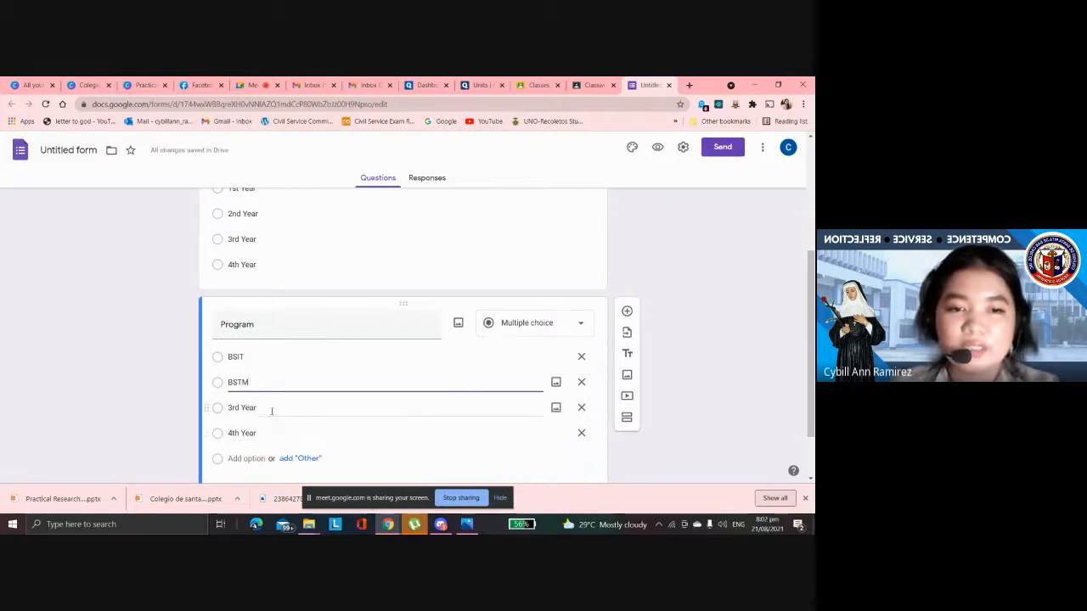
triple_click(272, 410)
key("BackSpace")
key("Caps_Lock")
type("BSBA")
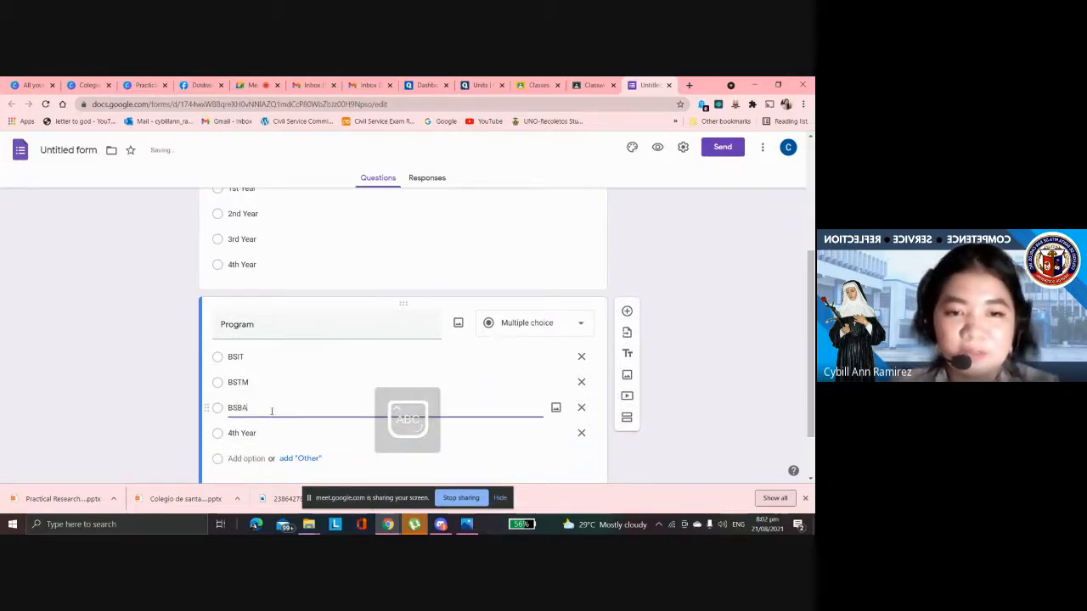
left_click(269, 432)
triple_click(269, 433)
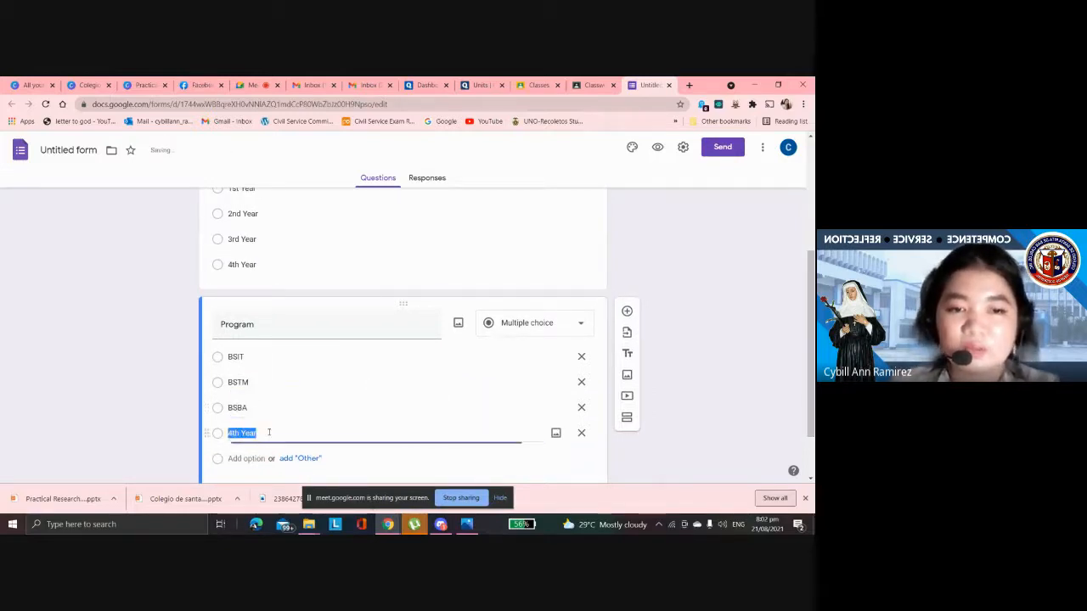
key("BackSpace")
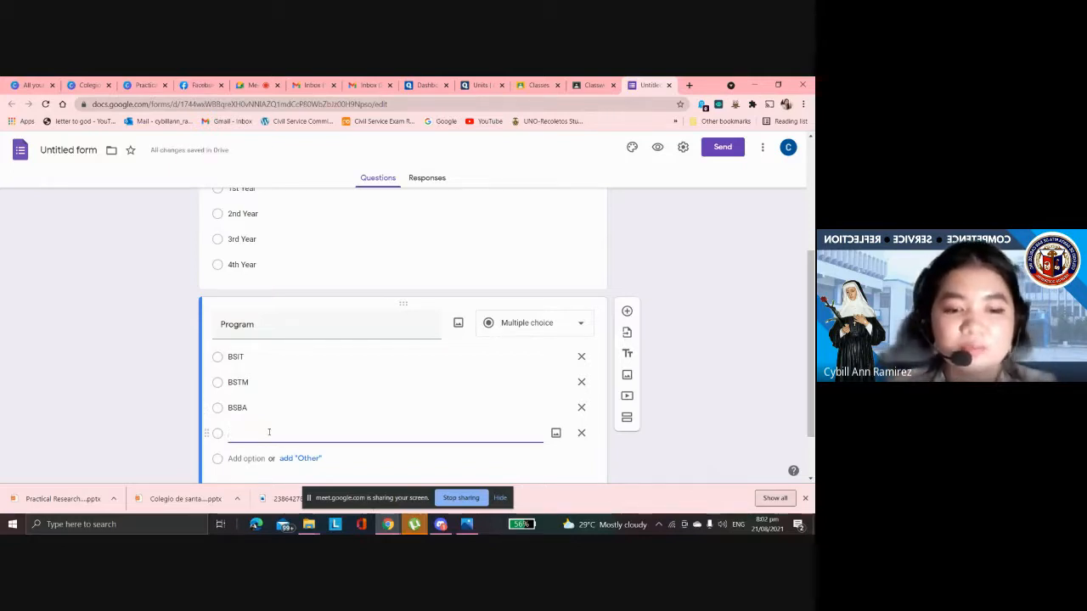
type("BSED")
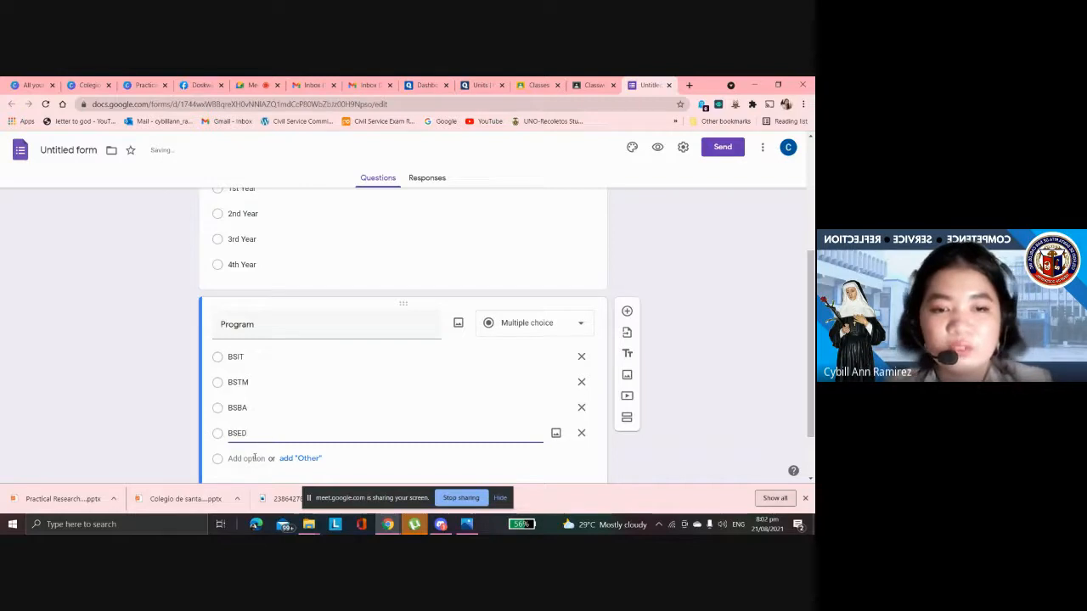
left_click(253, 458)
type("BEED")
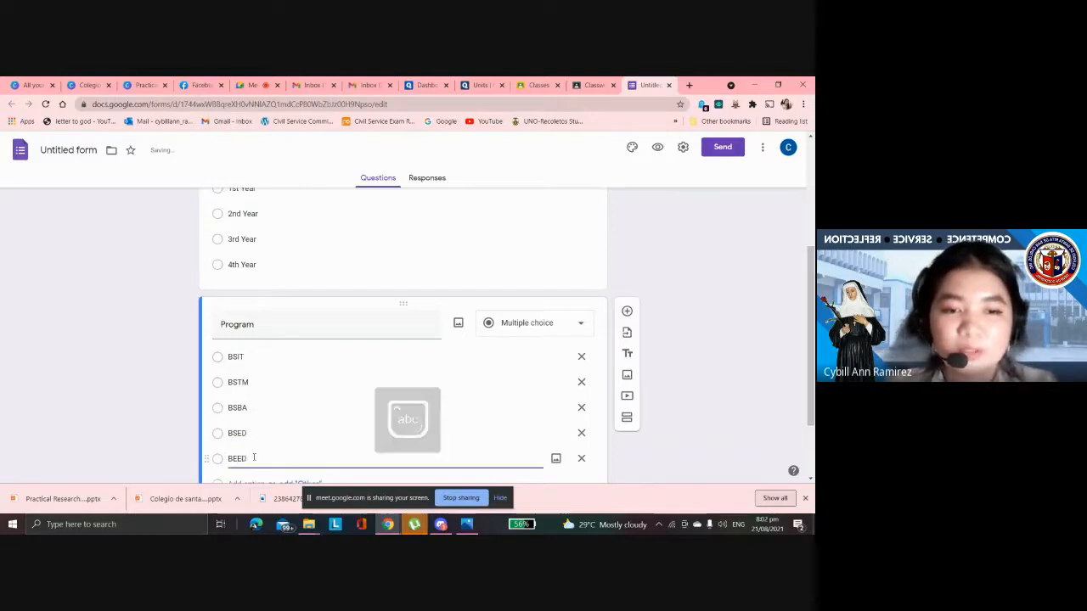
- Review the whole form from its title through the "Name of Student", "Year Level" and "Program" questions
scroll(404, 340, "up", 2)
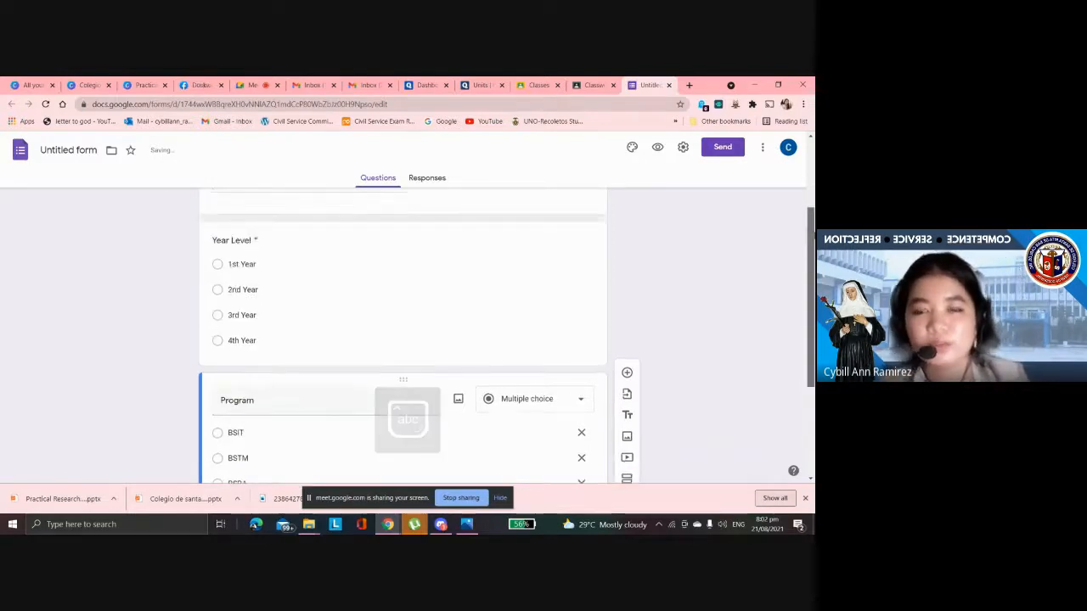
scroll(404, 340, "up", 3)
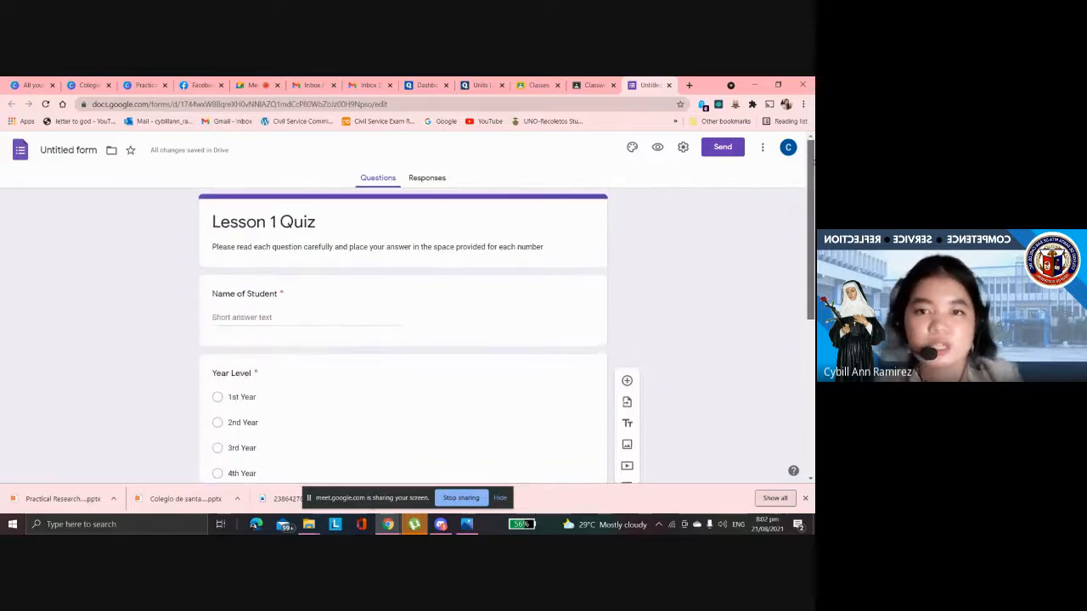
scroll(336, 211, "down", 3)
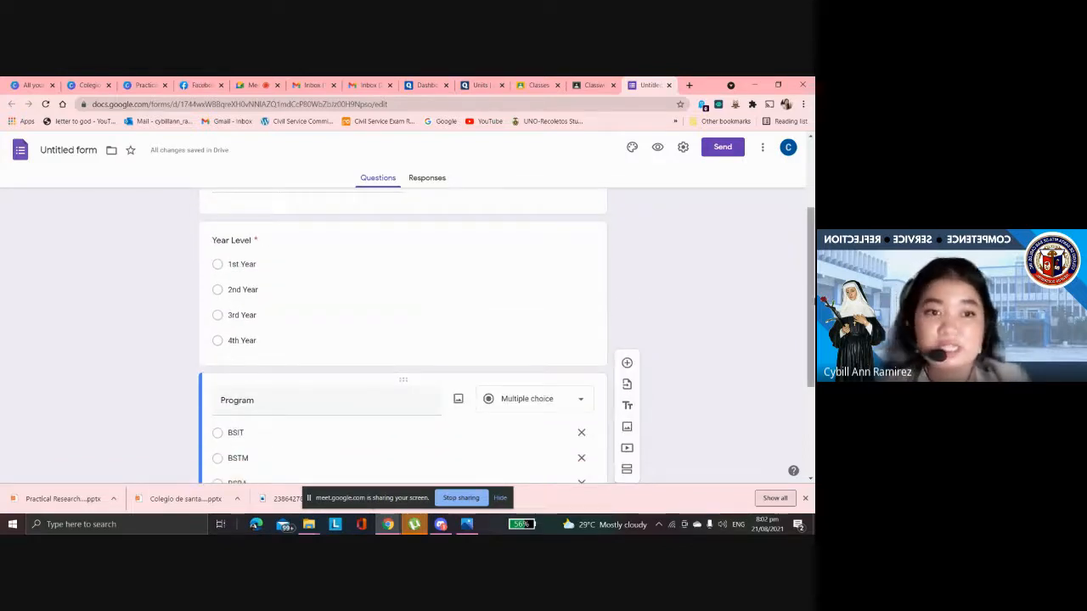
left_click_drag(811, 321, 813, 349)
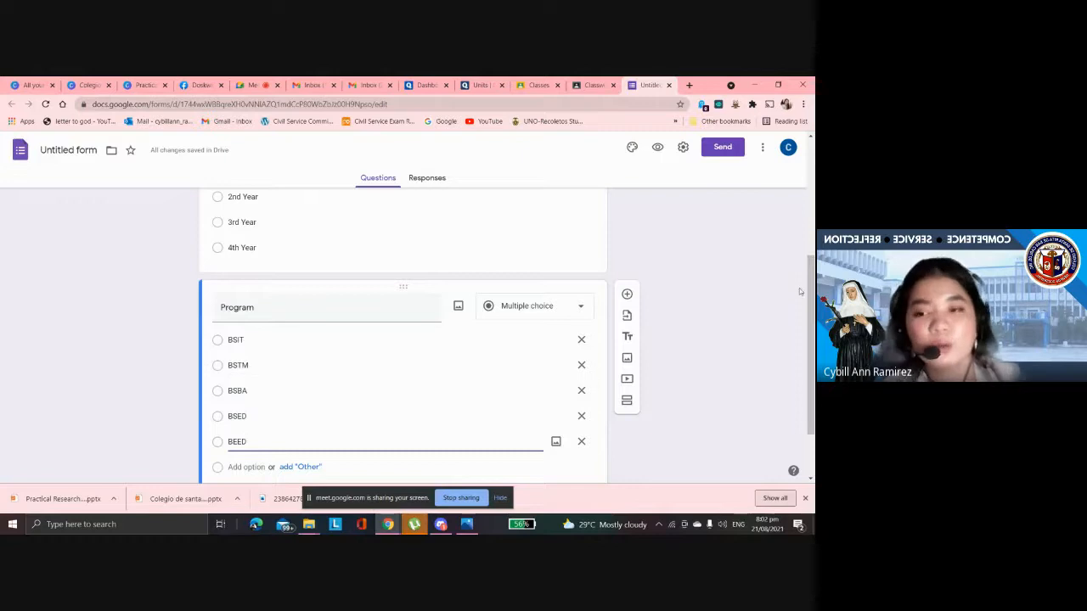
scroll(151, 396, "up", 2)
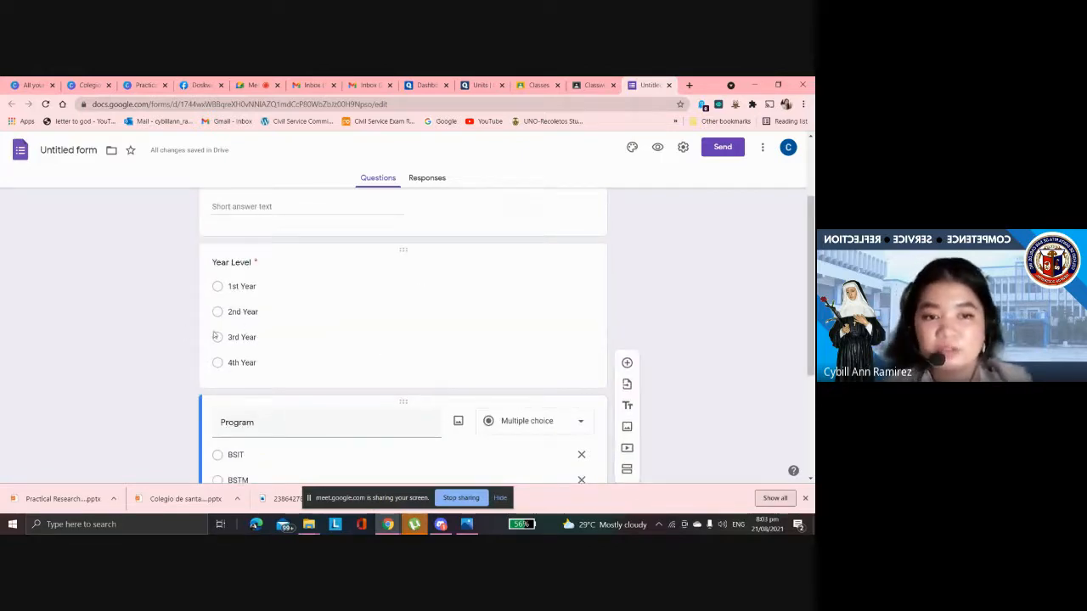
left_click_drag(813, 335, 813, 434)
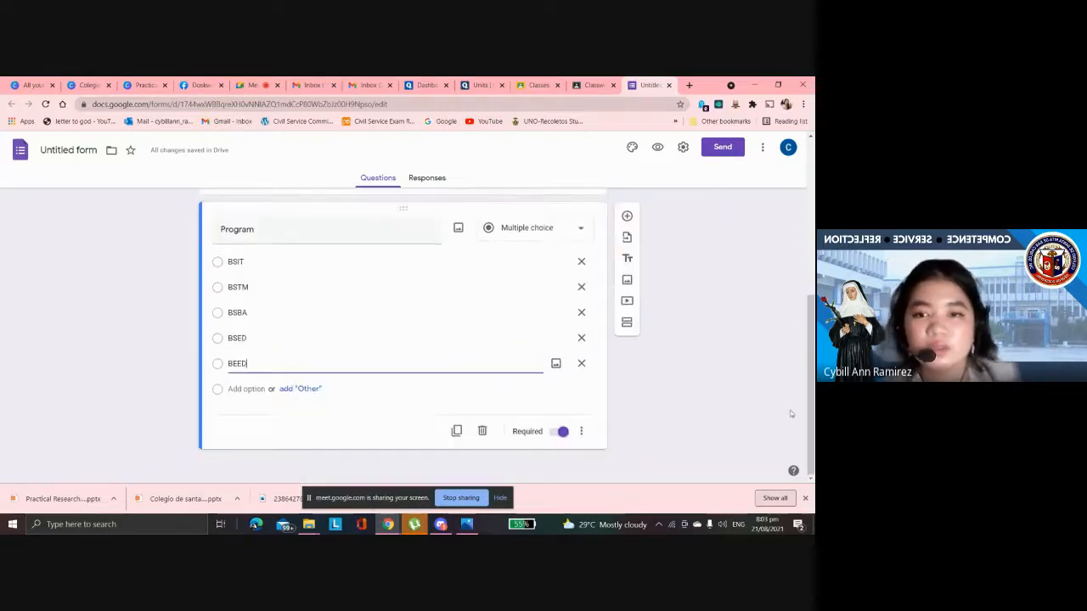
left_click(671, 389)
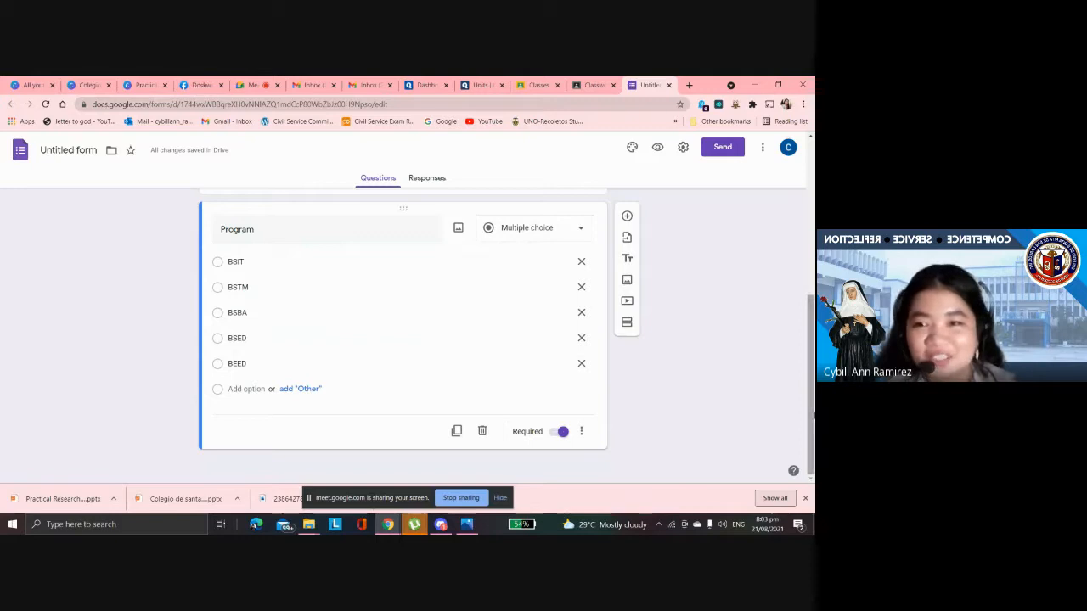
scroll(750, 385, "up", 1)
scroll(750, 385, "up", 2)
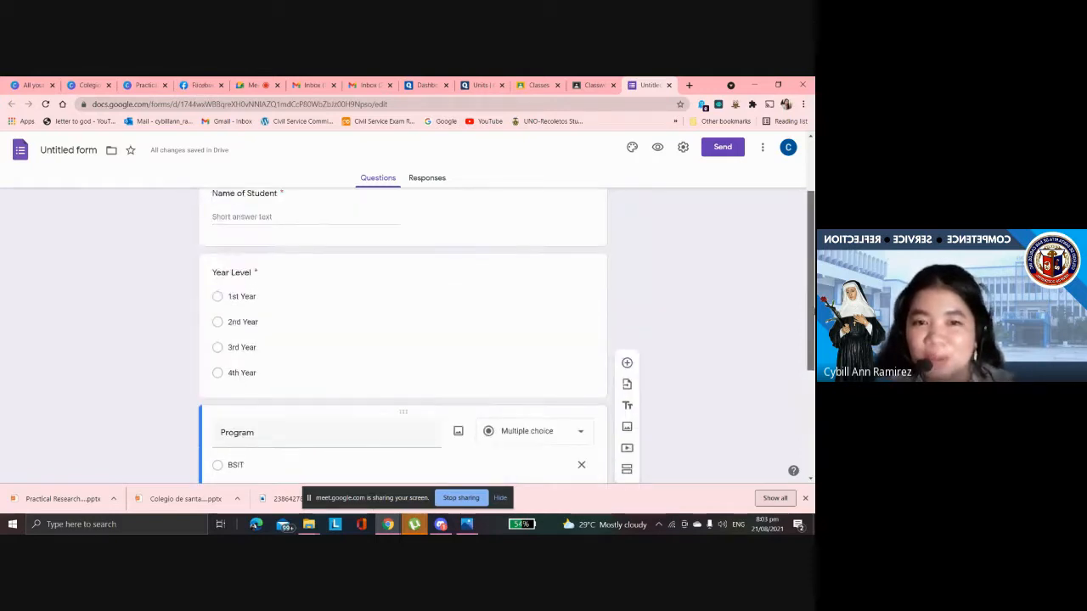
left_click_drag(815, 312, 813, 253)
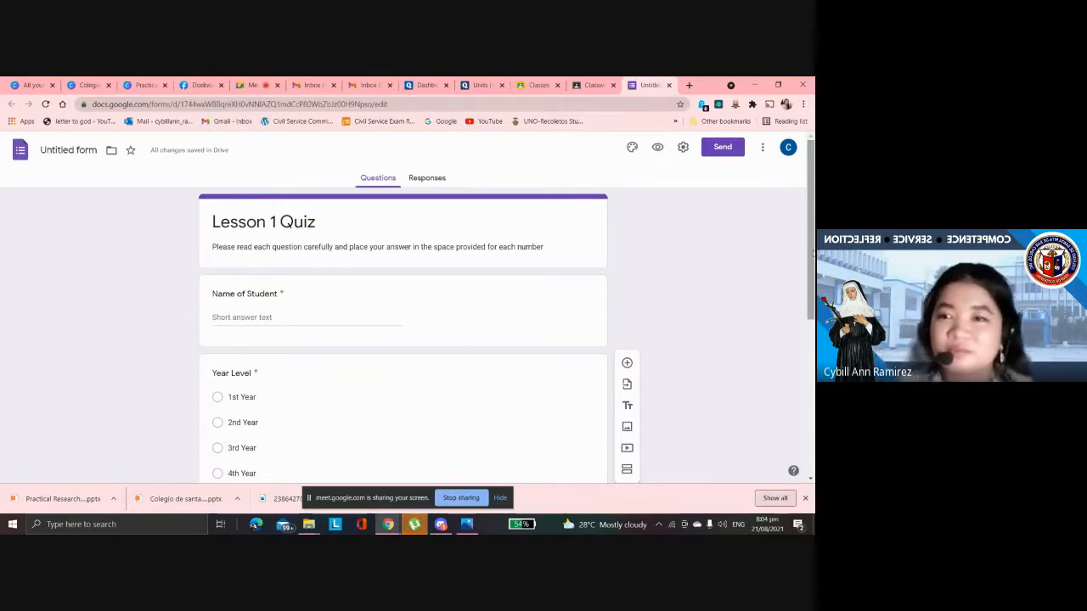
- In the form's general settings, turn on email collection and limit respondents to 1 response
left_click_drag(813, 254, 806, 205)
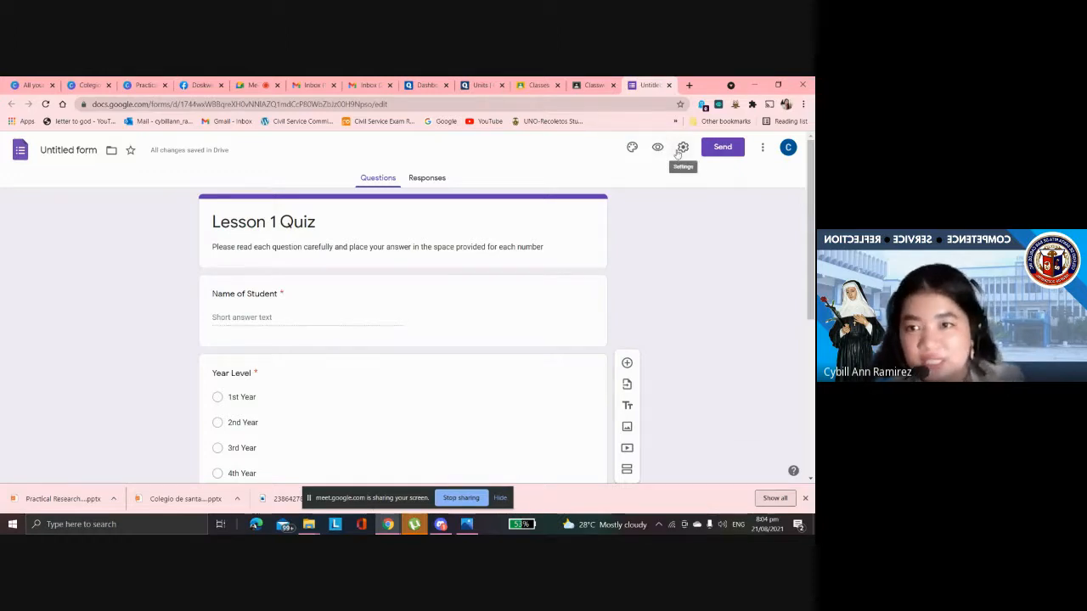
left_click(679, 150)
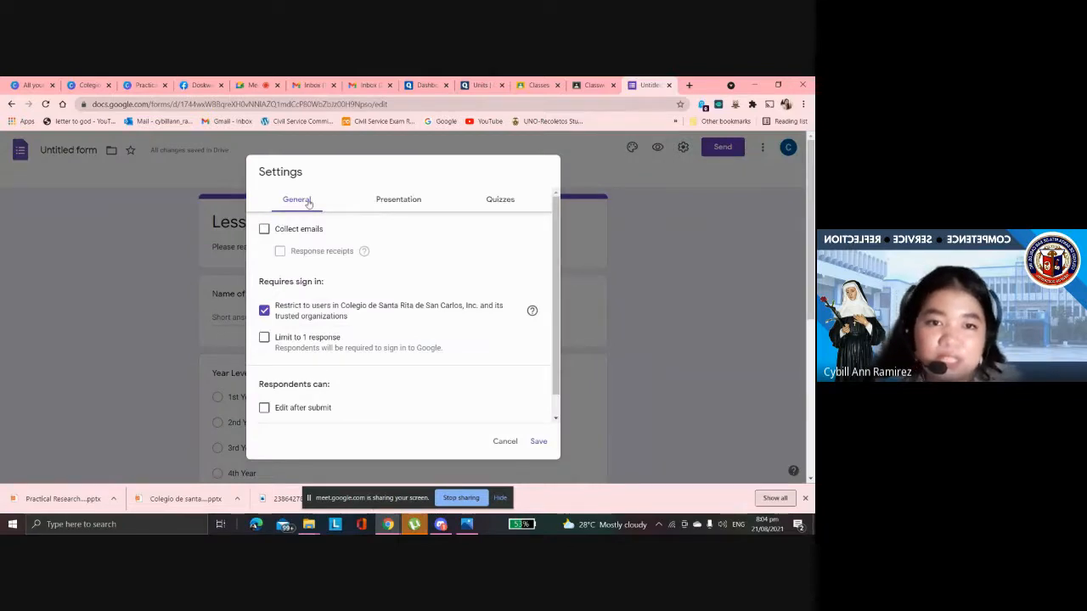
left_click(264, 230)
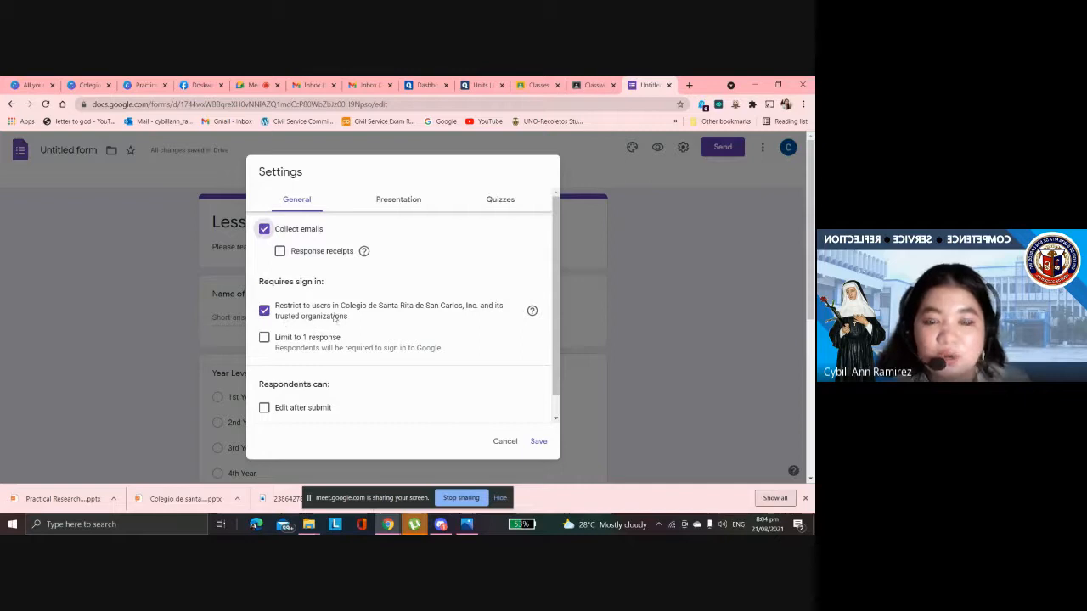
left_click(264, 337)
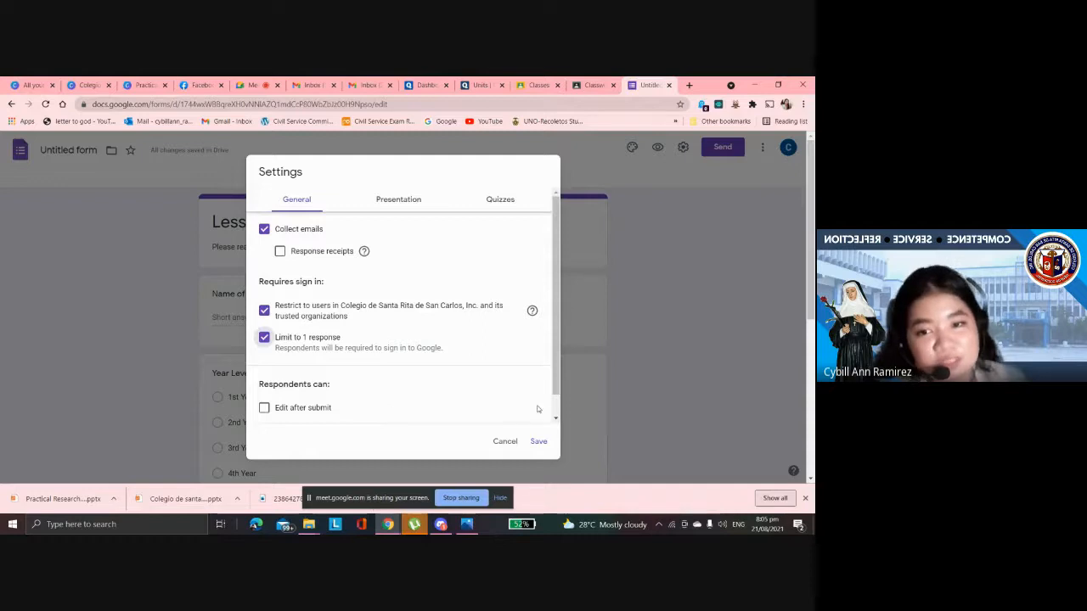
- Review the sign-in and respondent permission options in the general settings, along with the available presentation options
scroll(552, 413, "down", 1)
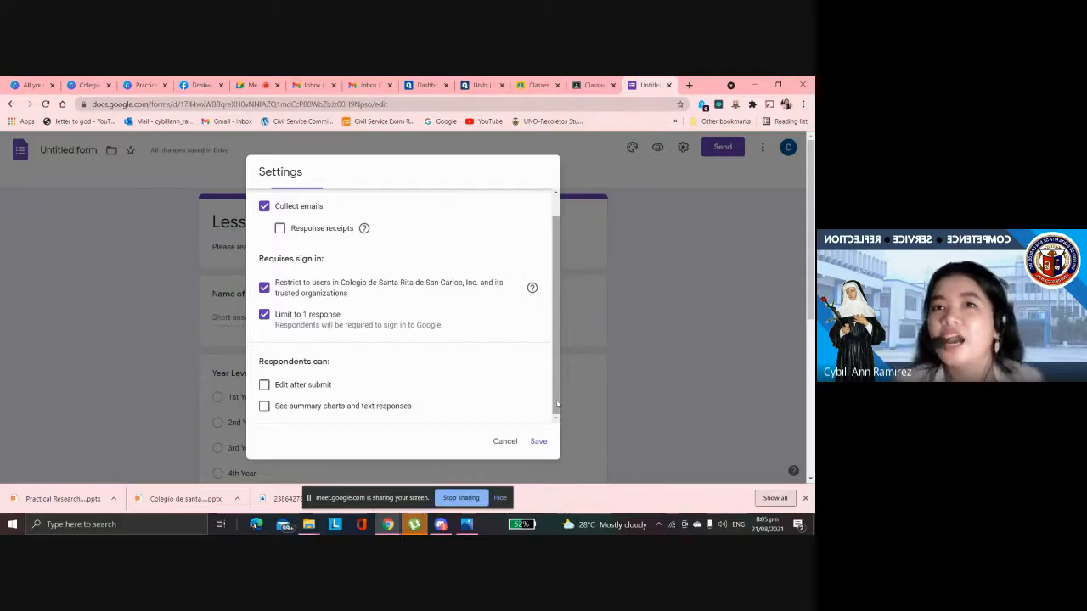
scroll(555, 390, "up", 1)
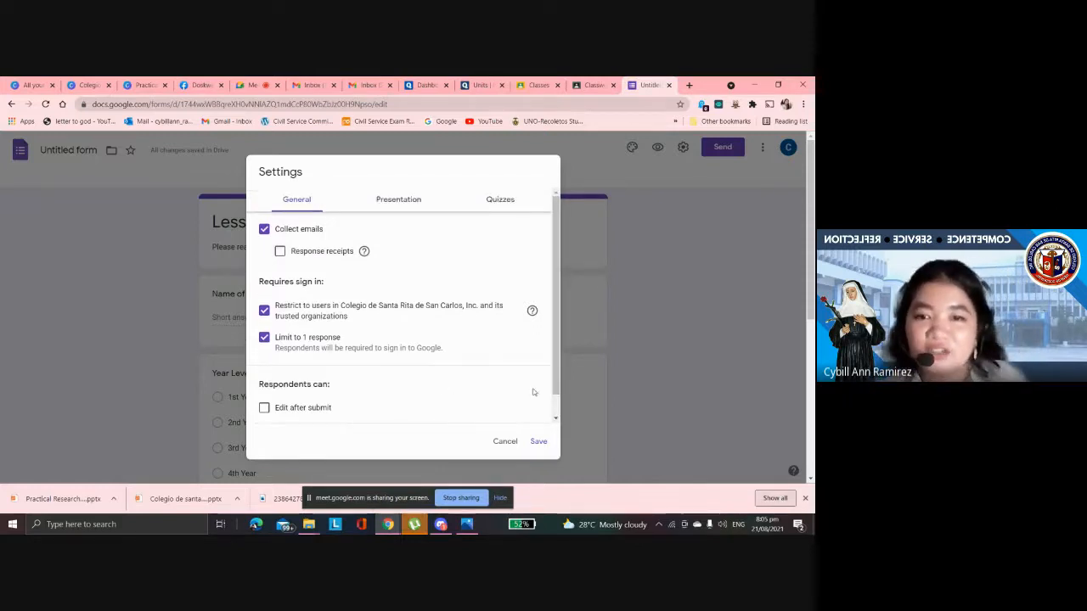
scroll(556, 408, "down", 1)
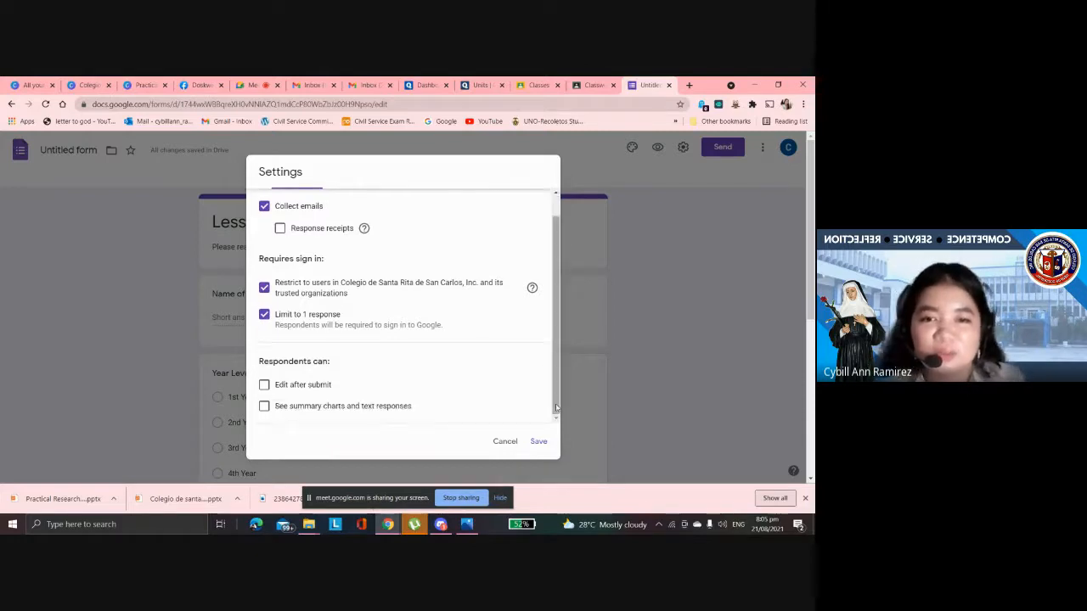
left_click_drag(557, 408, 556, 388)
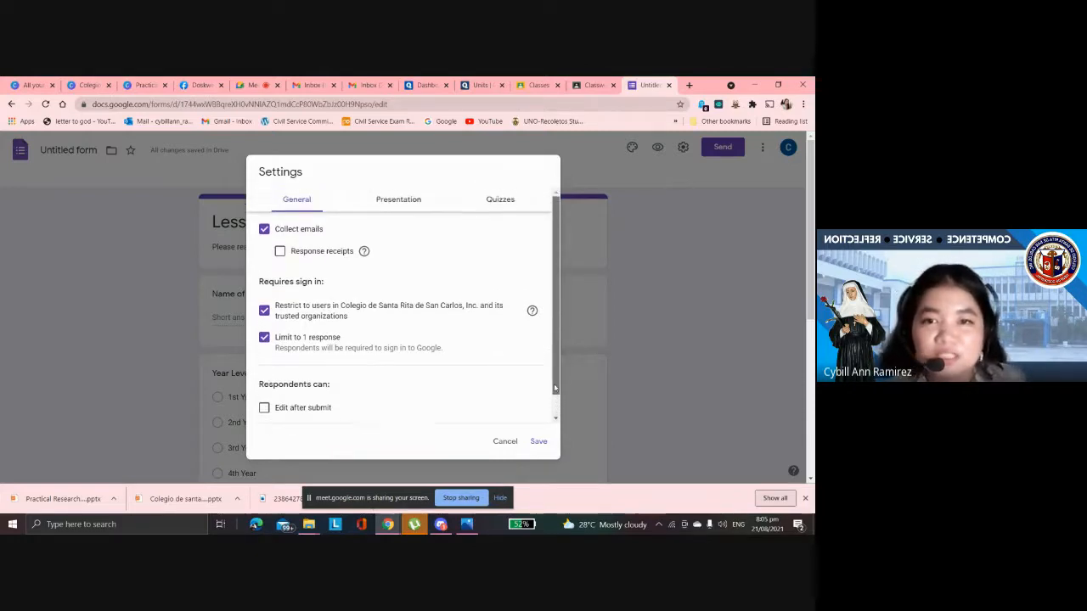
scroll(296, 348, "down", 1)
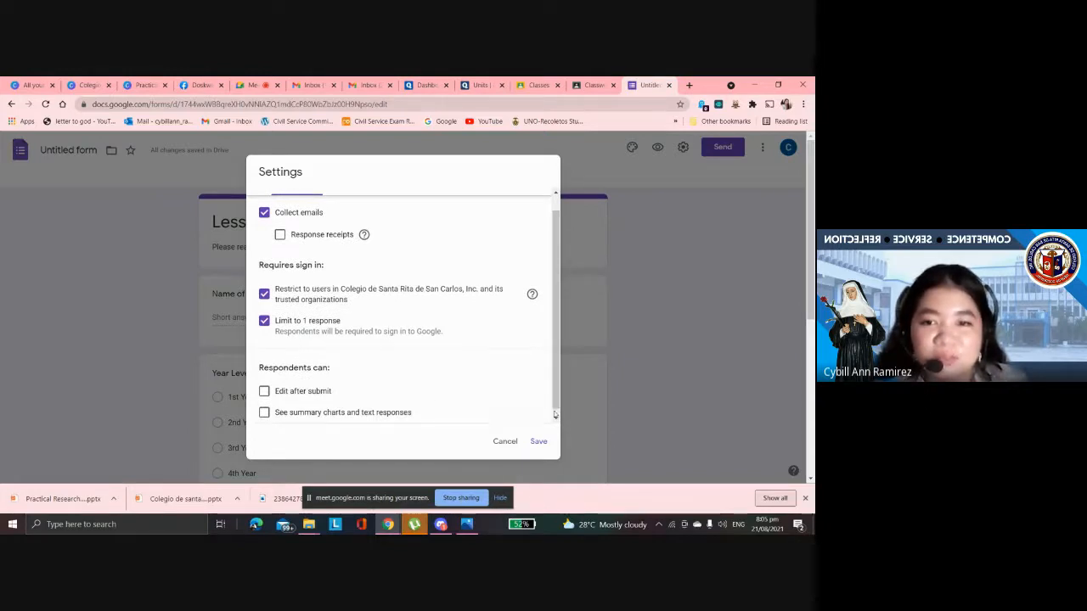
scroll(556, 408, "up", 1)
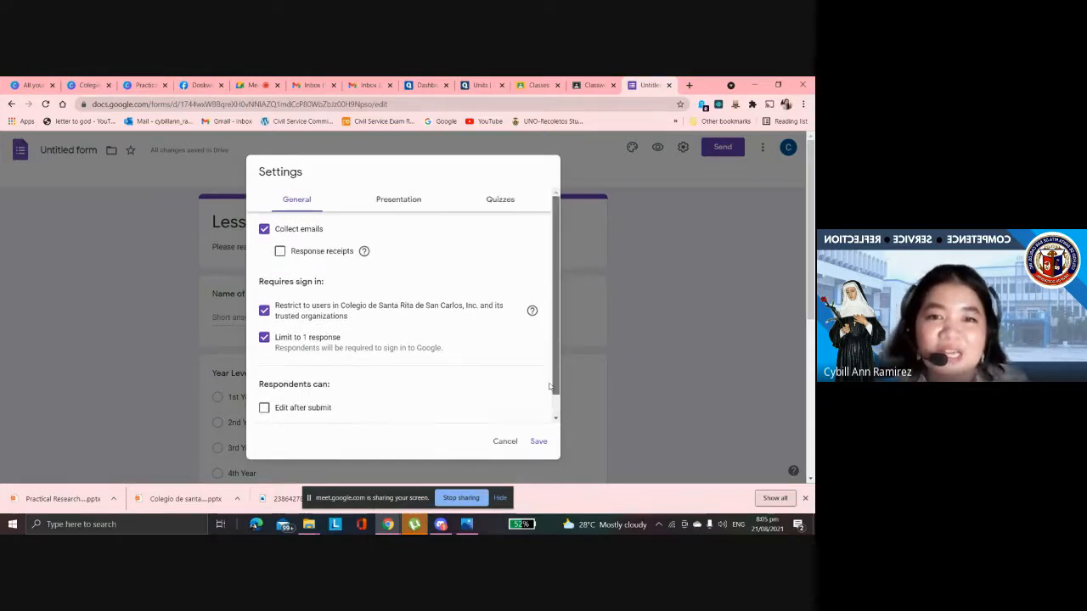
left_click(391, 204)
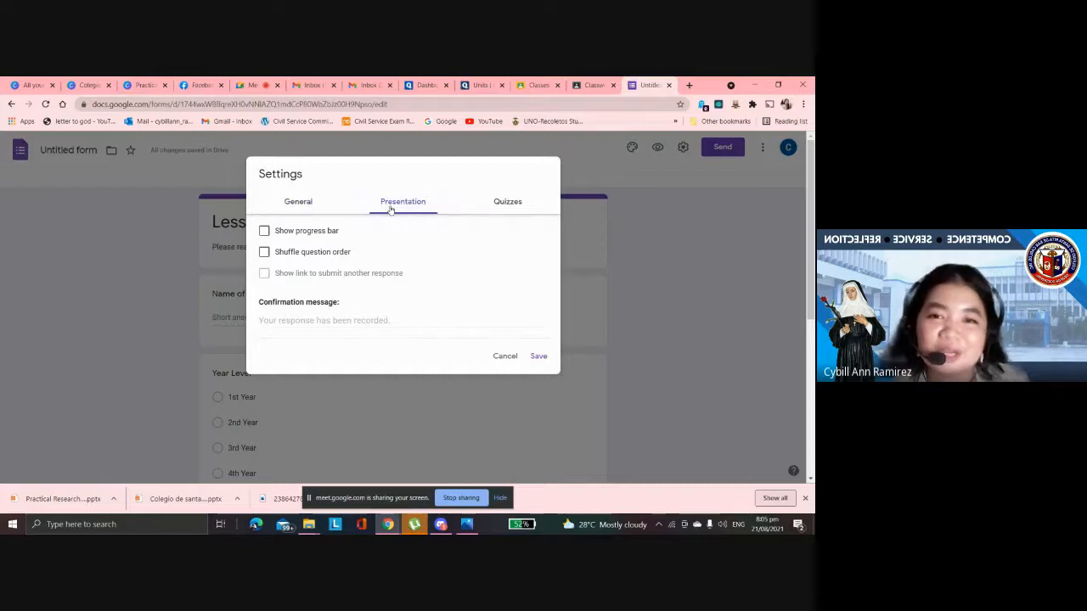
left_click(299, 202)
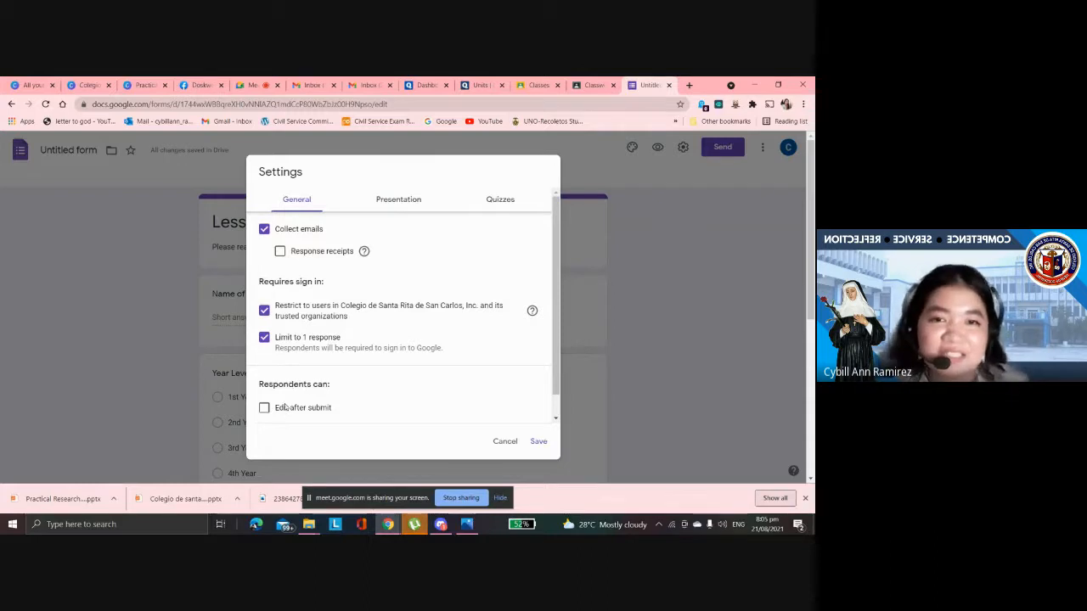
- Turn on the progress bar in the presentation settings and set the confirmation message to "Thank you for your response. Have a great day !"
left_click(401, 207)
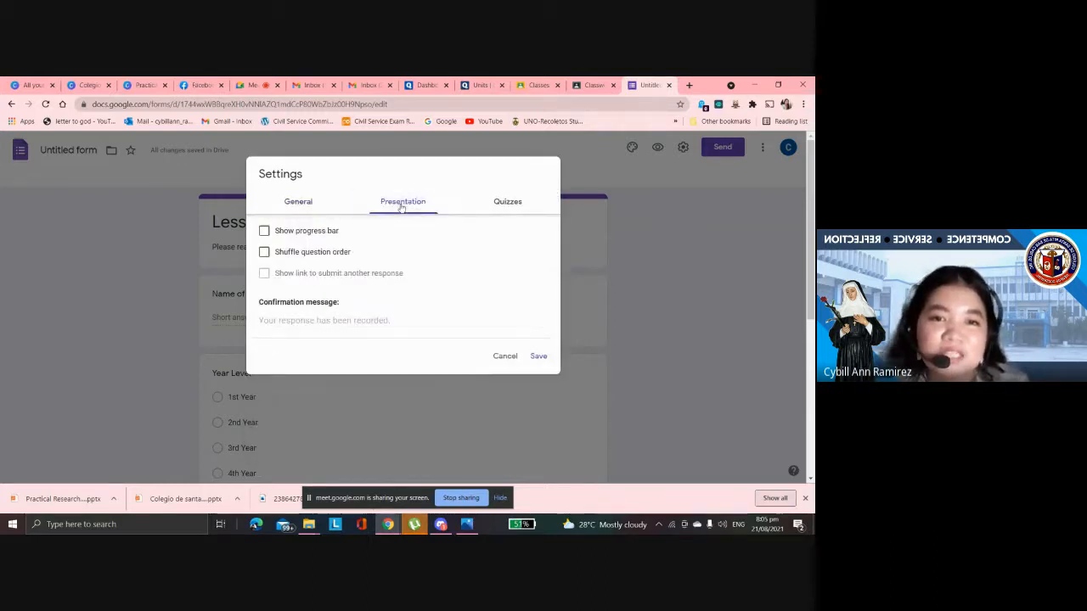
left_click(264, 231)
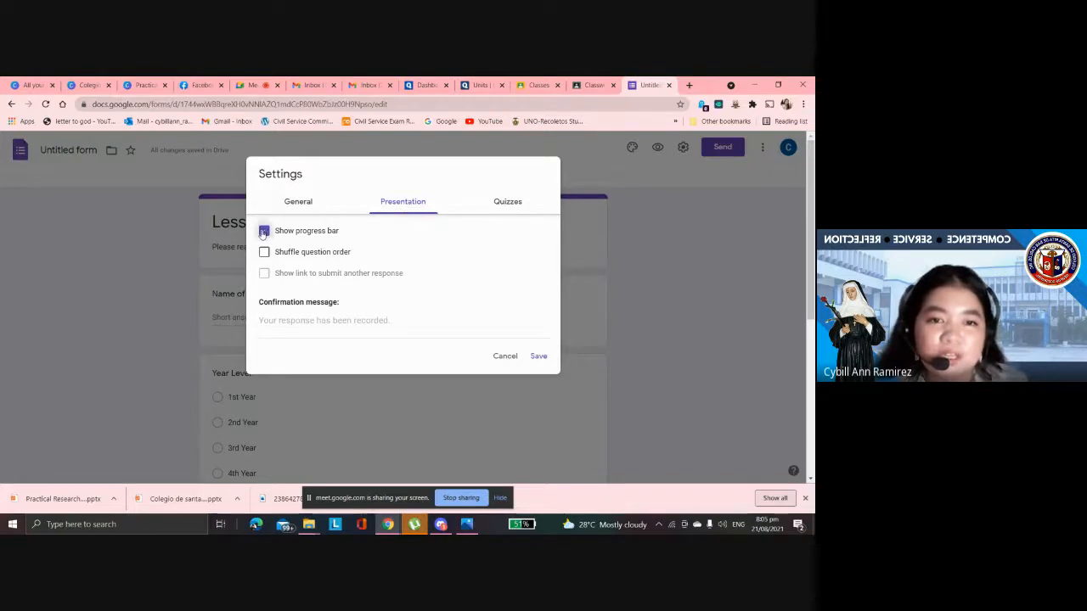
left_click(363, 319)
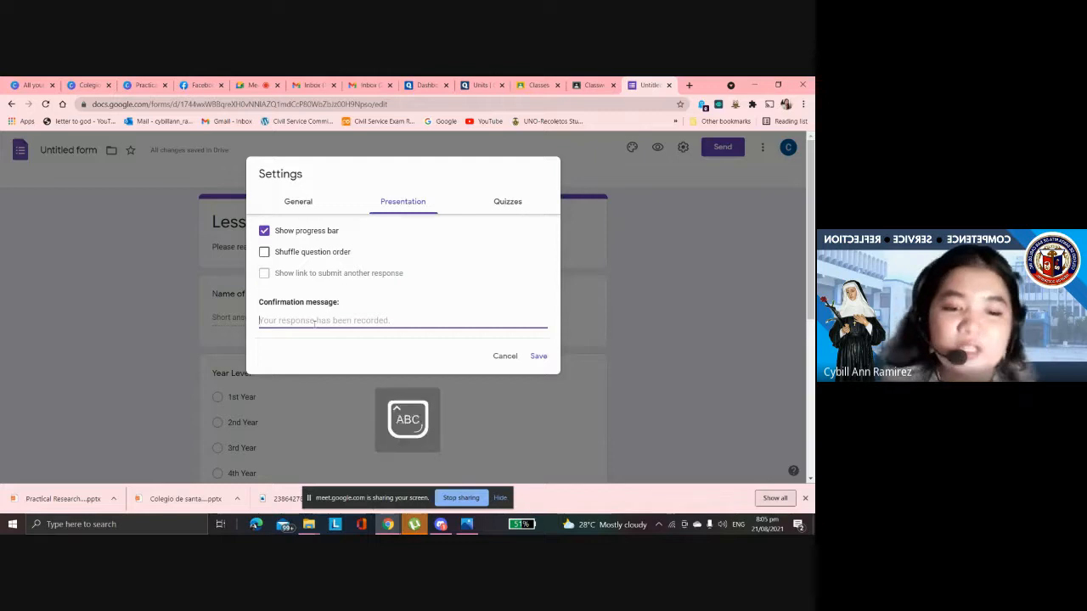
type("Thank you ")
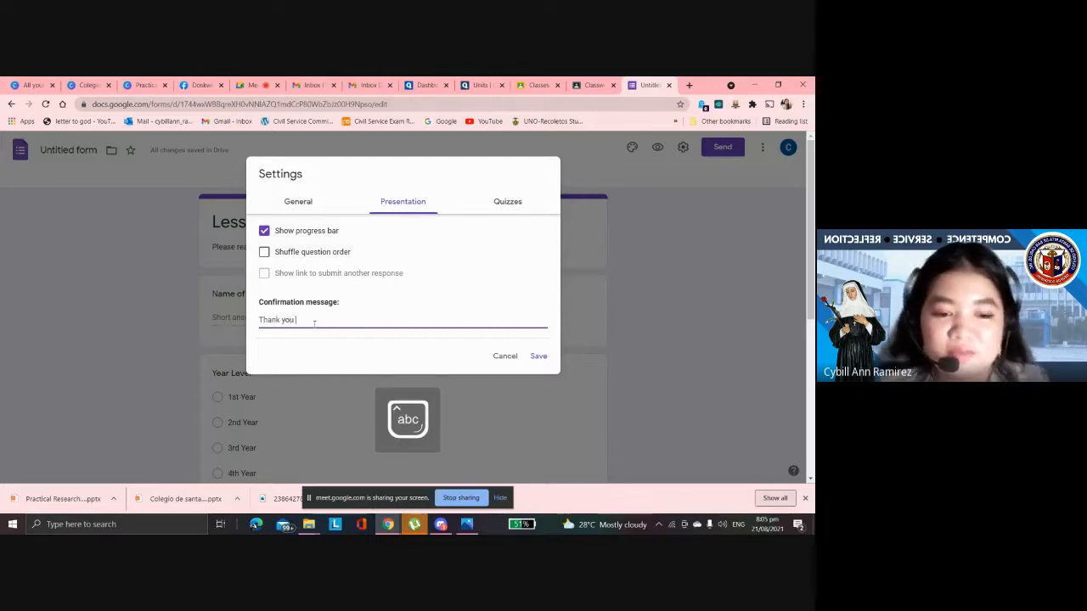
type("for your re")
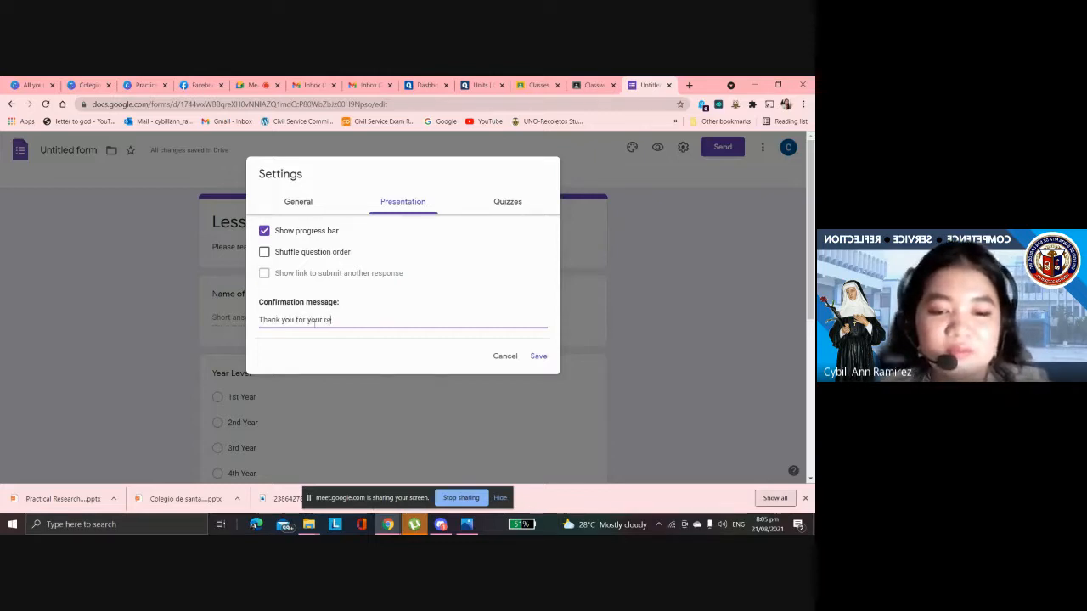
type("sponse. Hva")
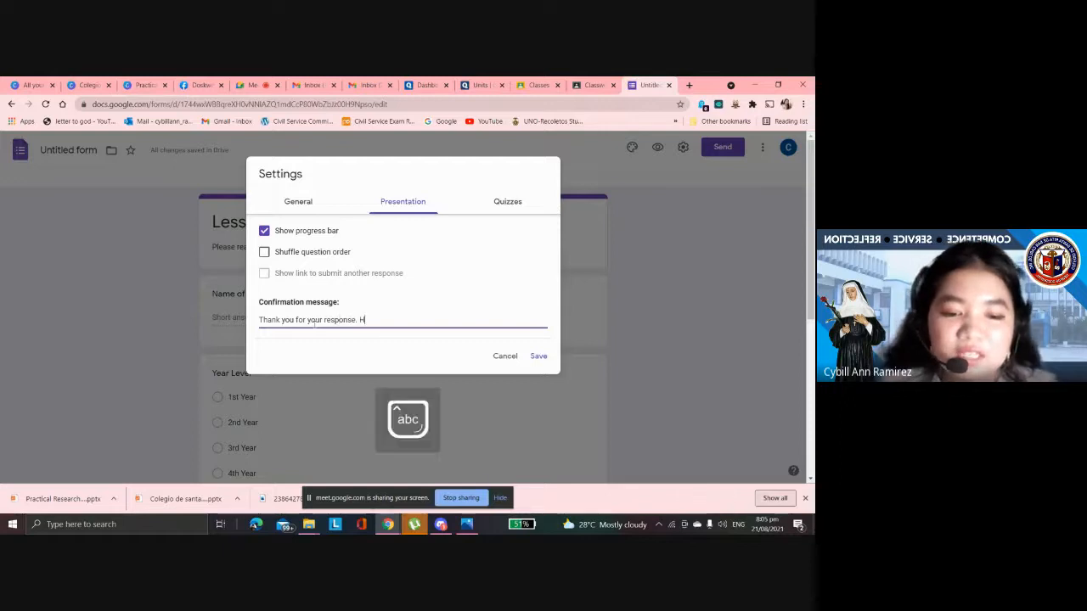
key("BackSpace")
key("BackSpace")
type("ave")
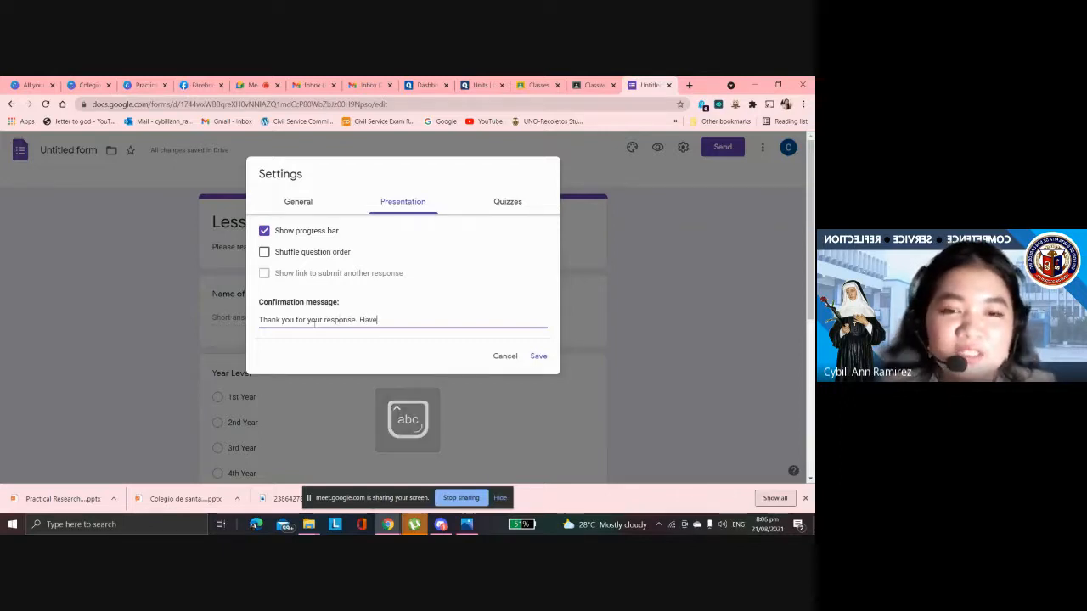
type(" a great ")
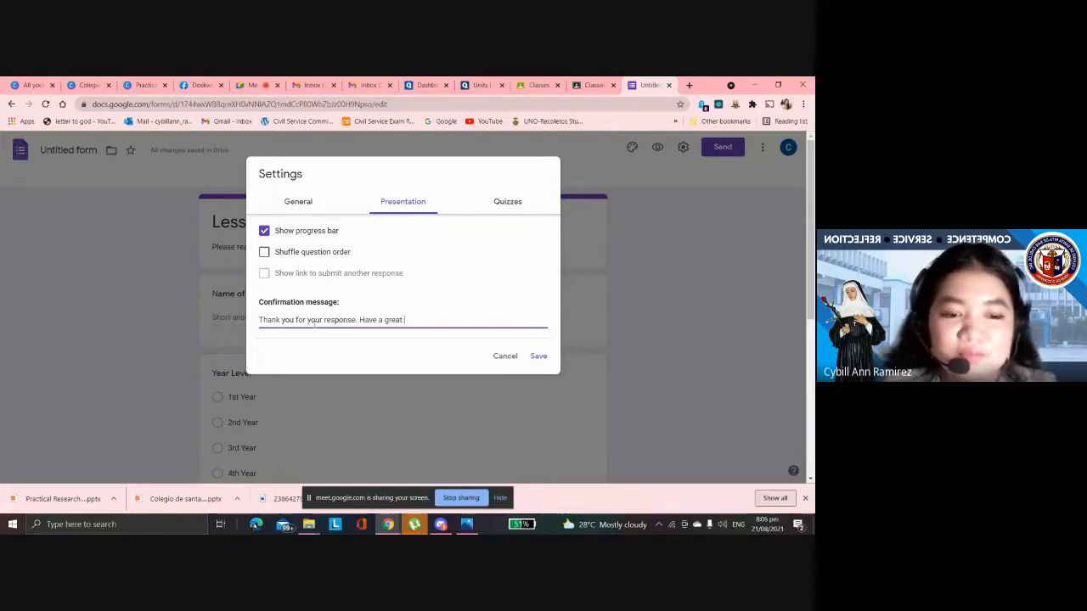
type("day !")
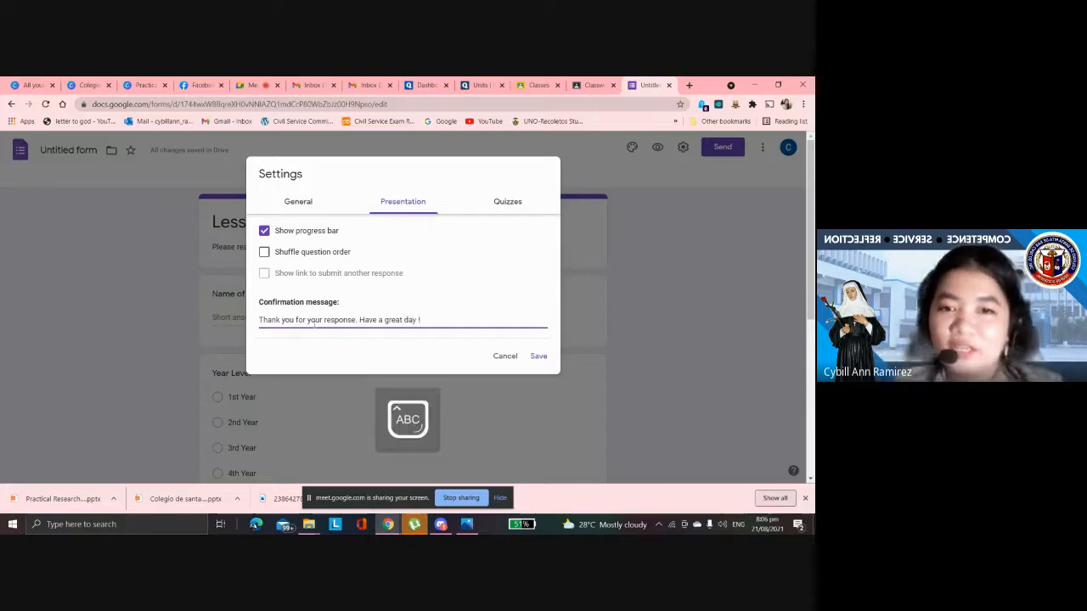
key("Caps_Lock")
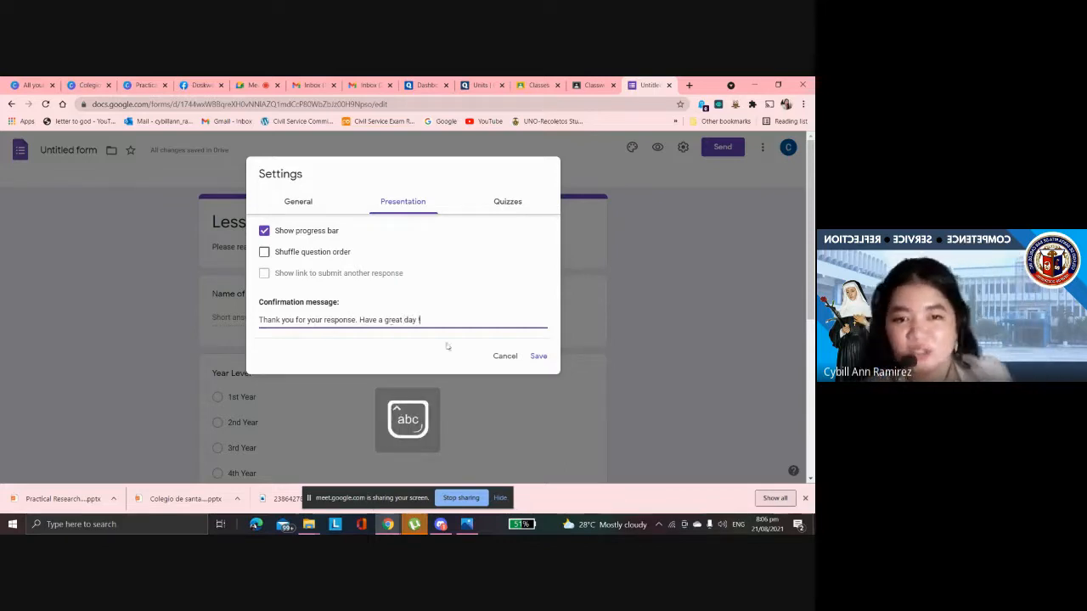
- Make the form a quiz and set grades to be released later, after manual review
left_click(501, 202)
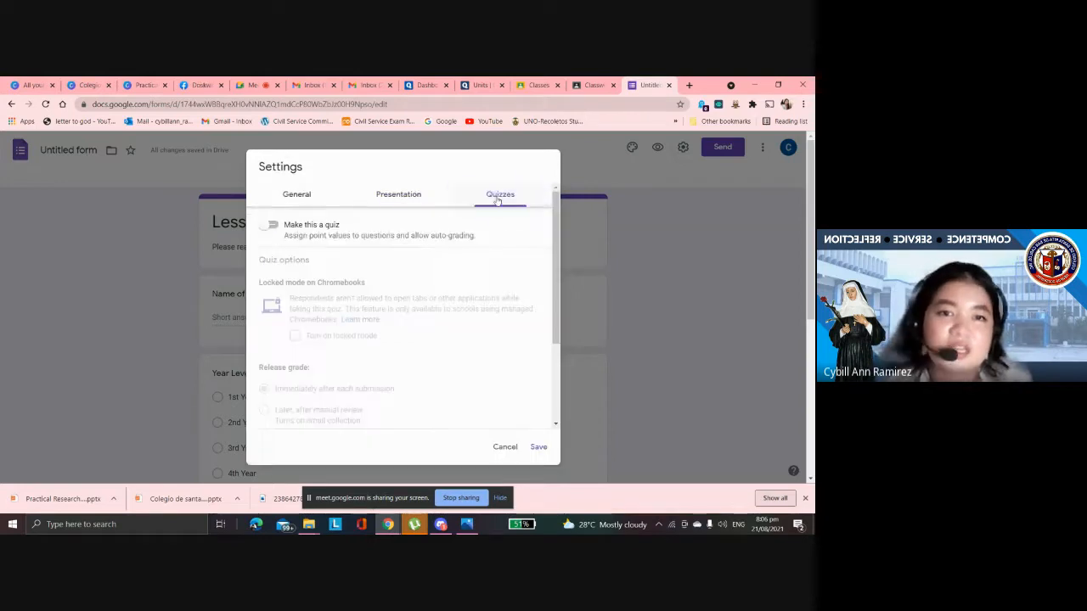
left_click(271, 225)
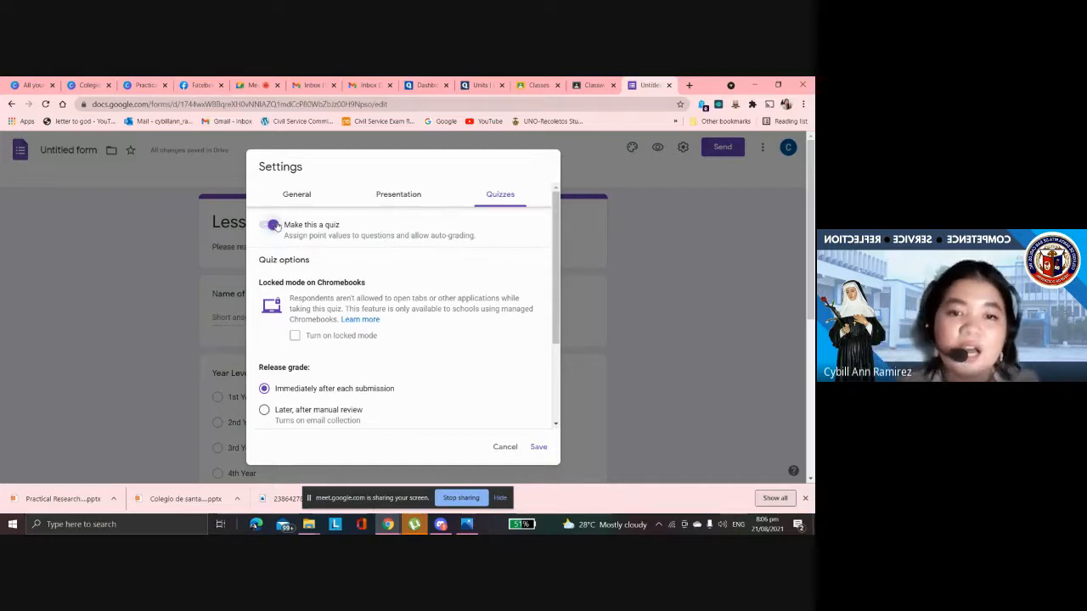
left_click(264, 411)
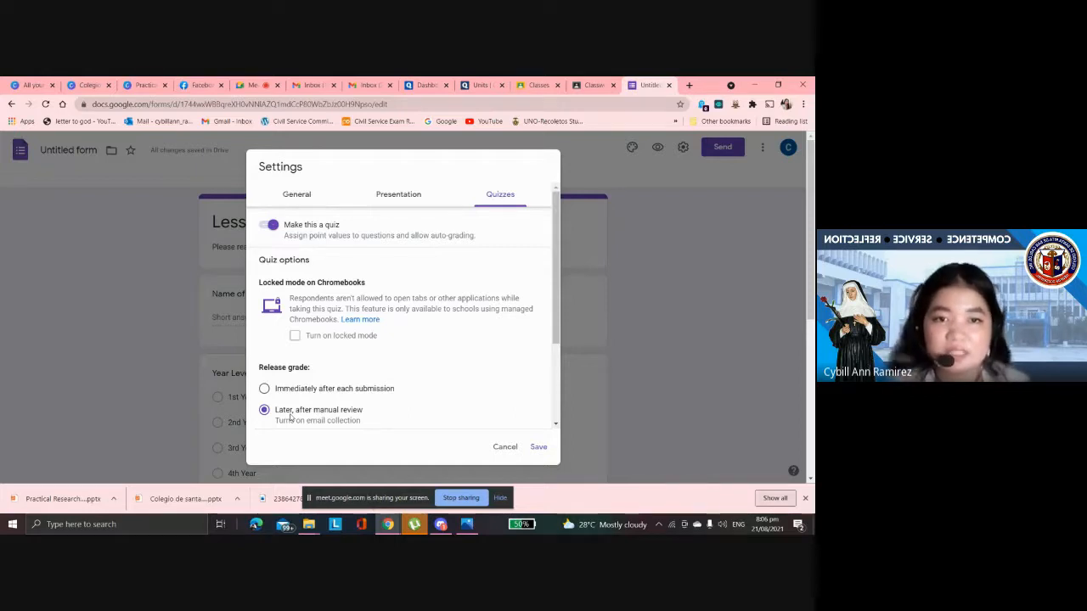
left_click_drag(289, 299, 335, 298)
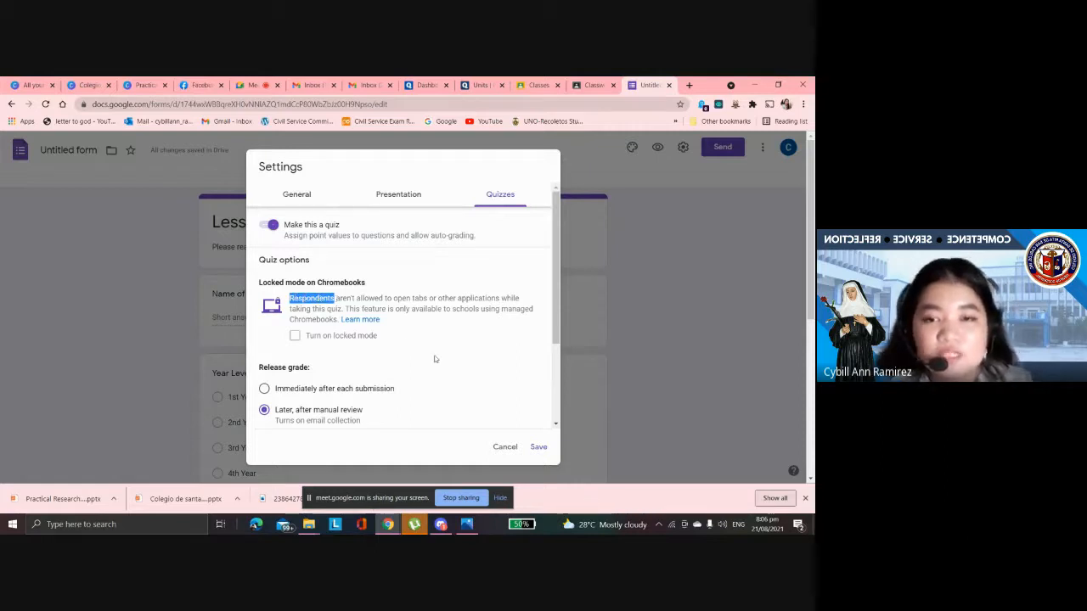
left_click(405, 334)
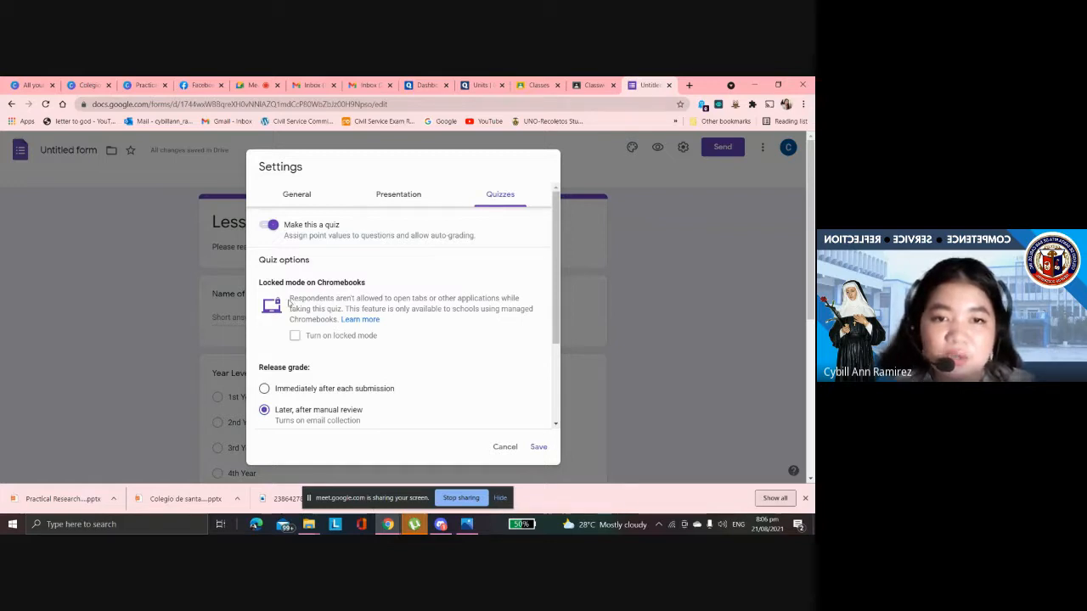
left_click_drag(290, 298, 336, 299)
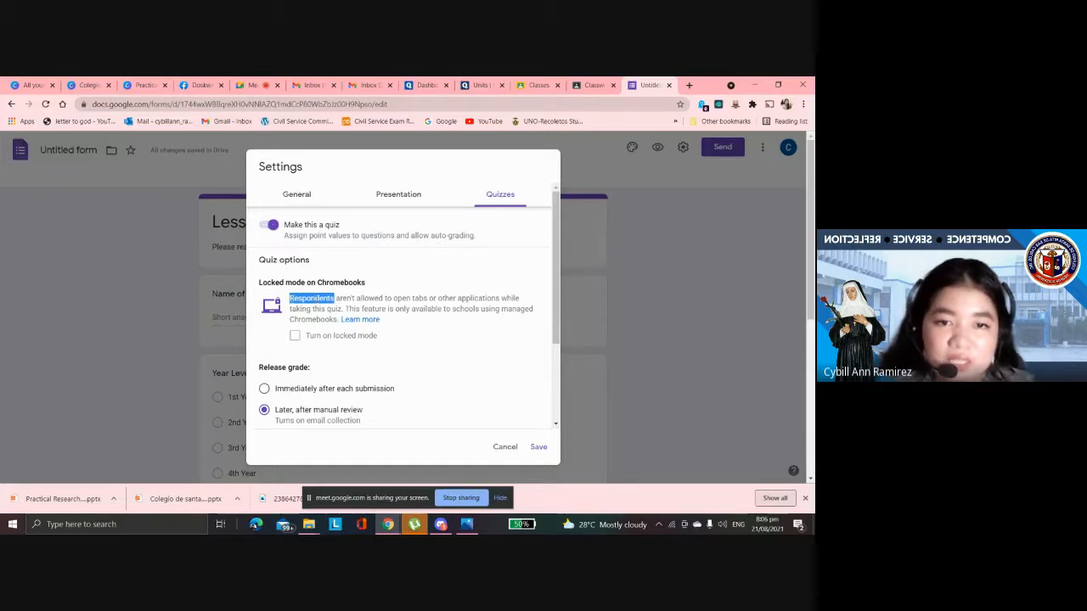
left_click(450, 353)
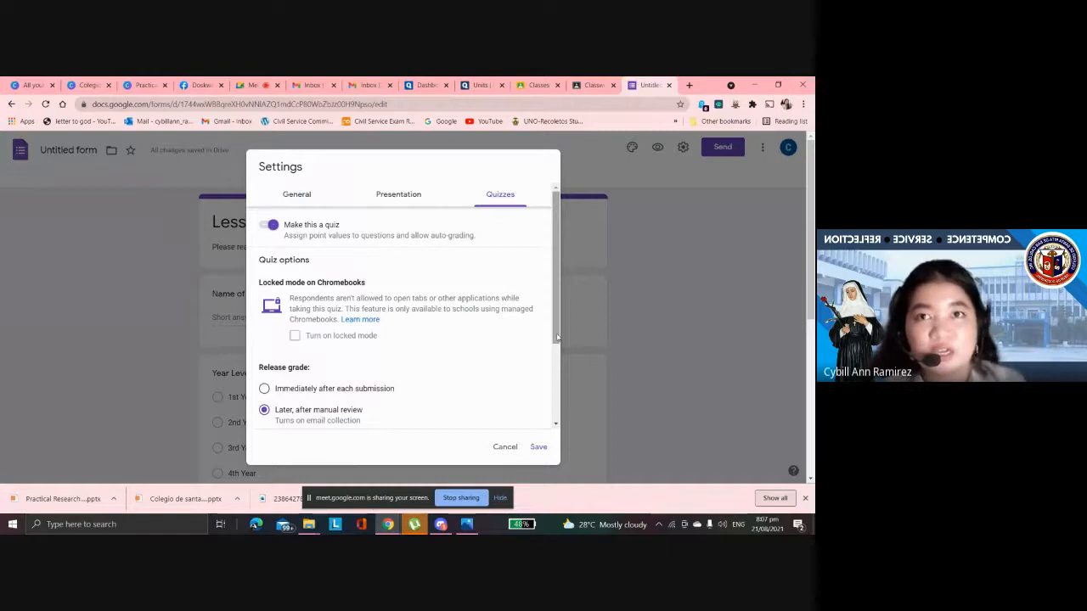
- Stop respondents from seeing correct answers, keep missed questions and point values enabled, and save the form settings
left_click_drag(557, 338, 555, 418)
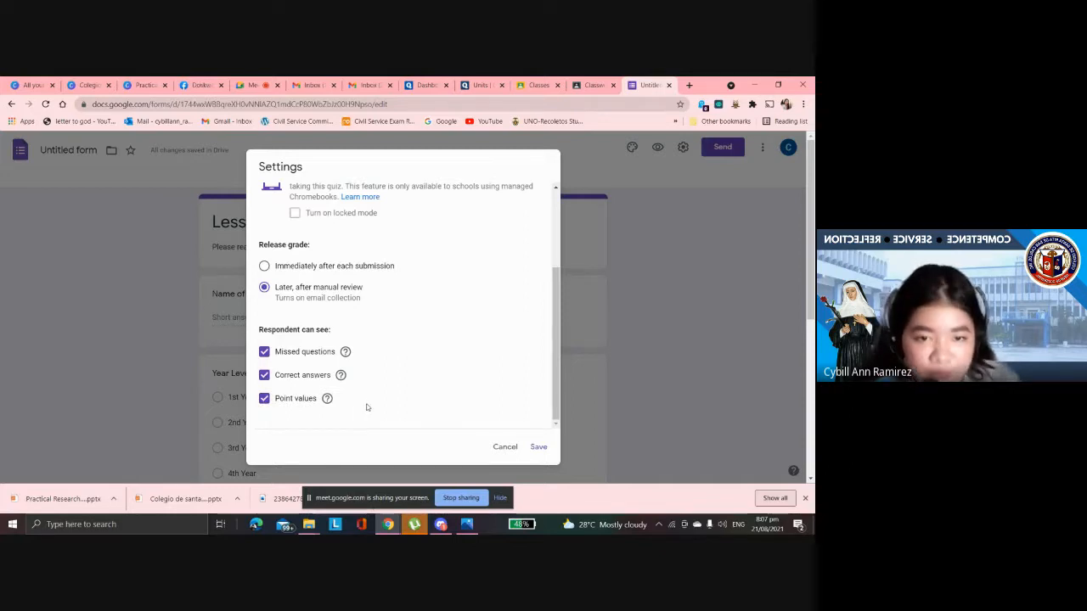
left_click(264, 375)
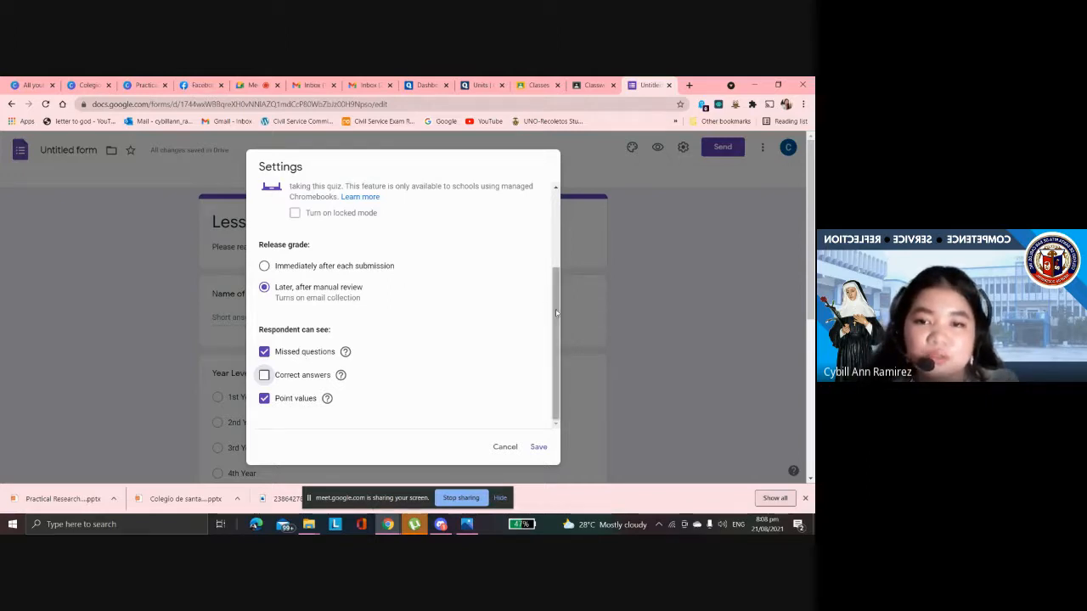
left_click_drag(556, 315, 561, 292)
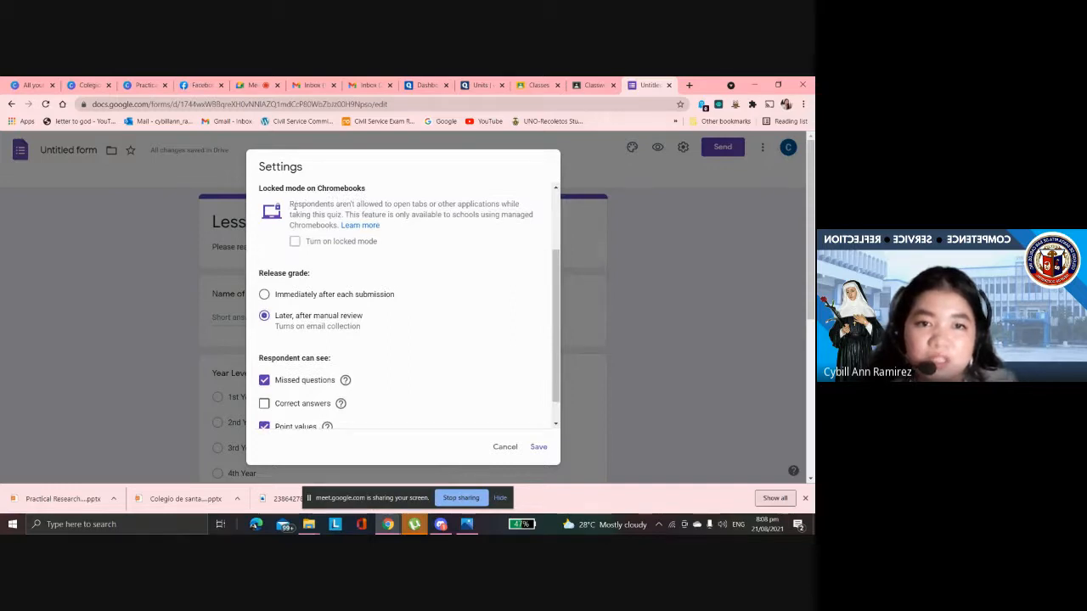
left_click_drag(556, 281, 557, 298)
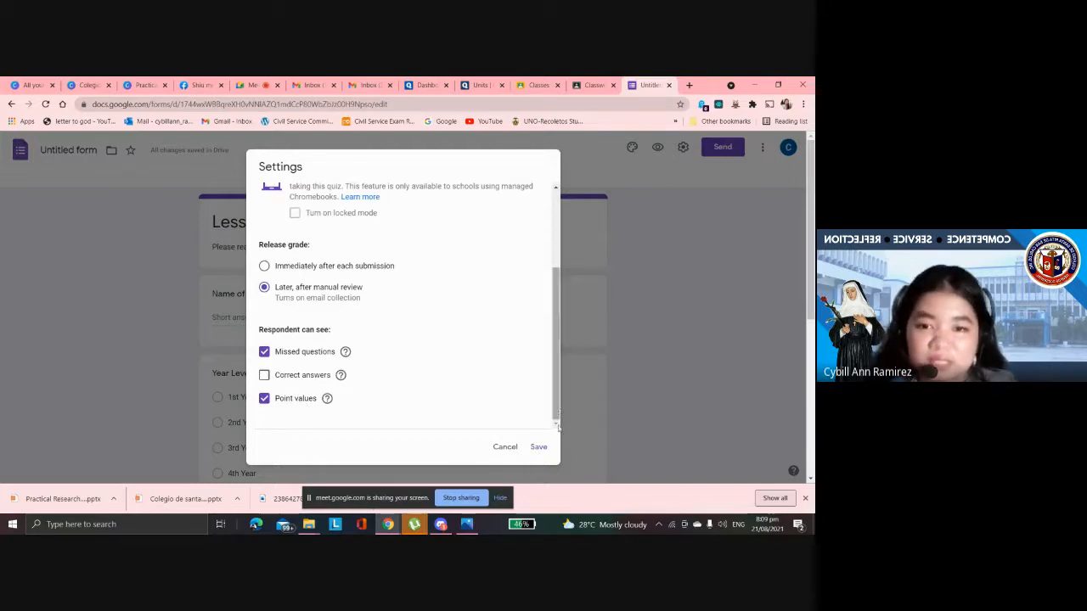
left_click(540, 447)
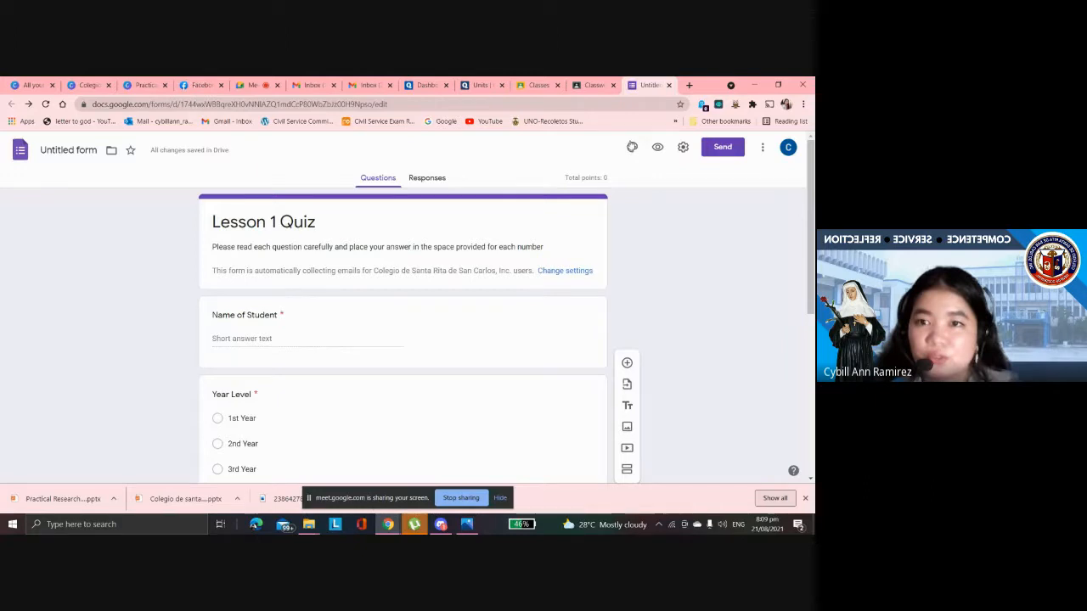
- Add the custom pink #eba2de as the form's theme color and pick the darkest pink shade as the background color
left_click(632, 147)
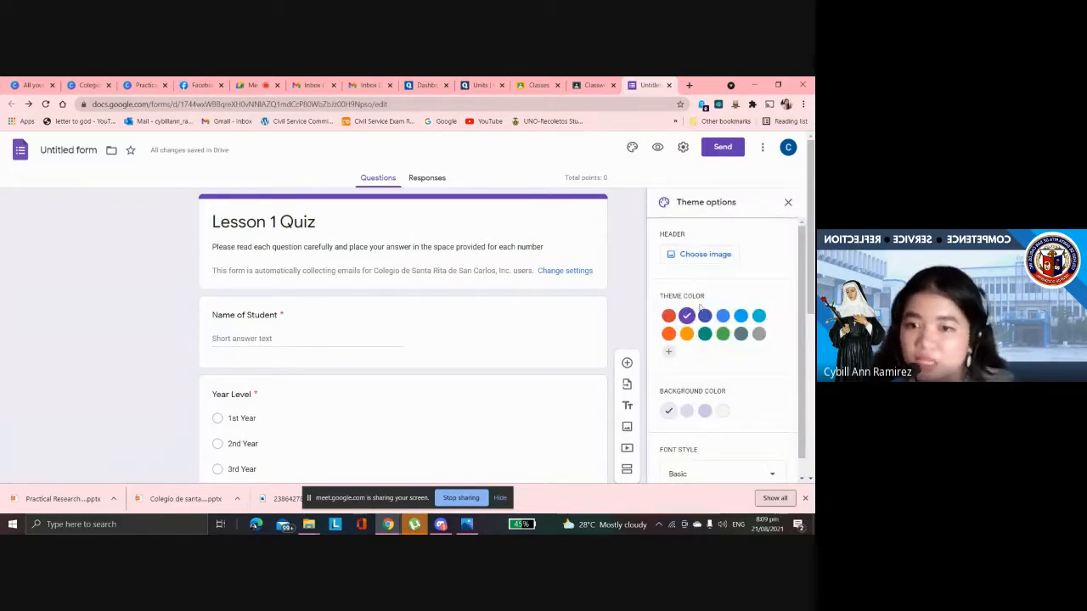
left_click(668, 355)
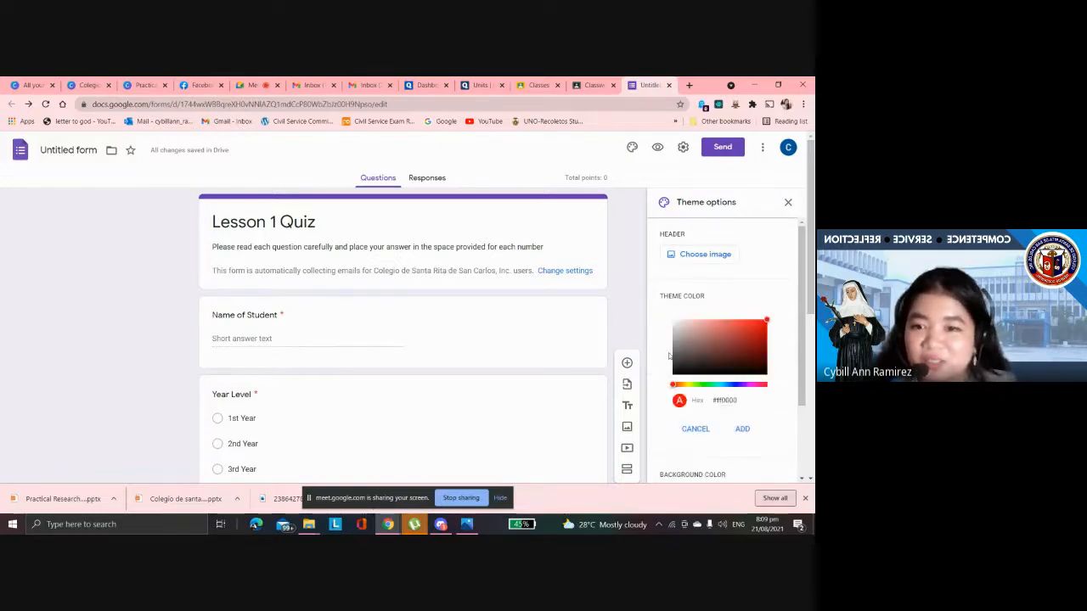
left_click(756, 387)
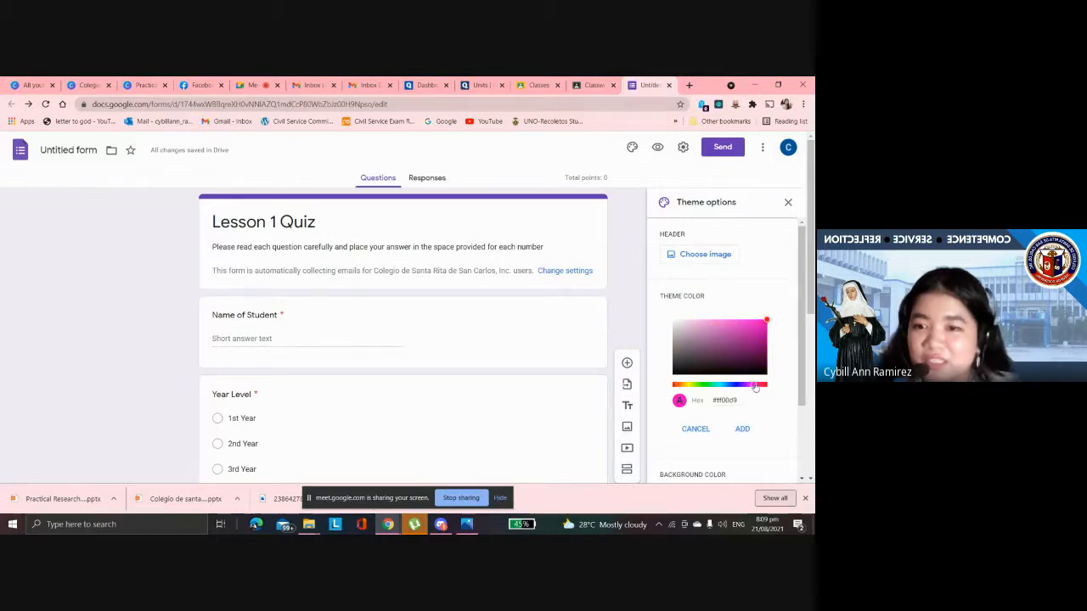
left_click(764, 323)
left_click(733, 345)
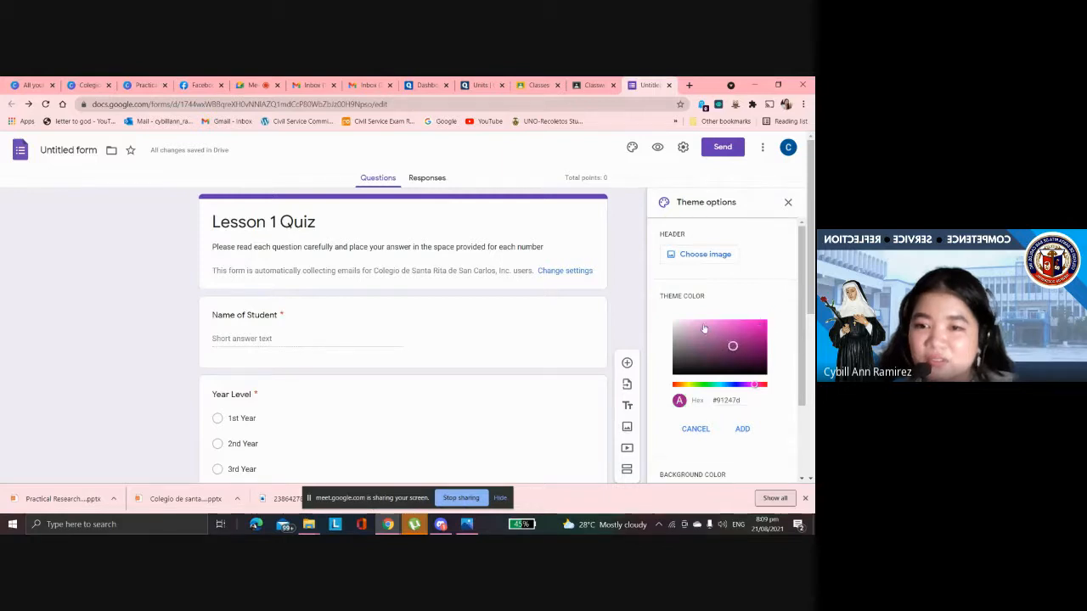
left_click(703, 327)
left_click(702, 328)
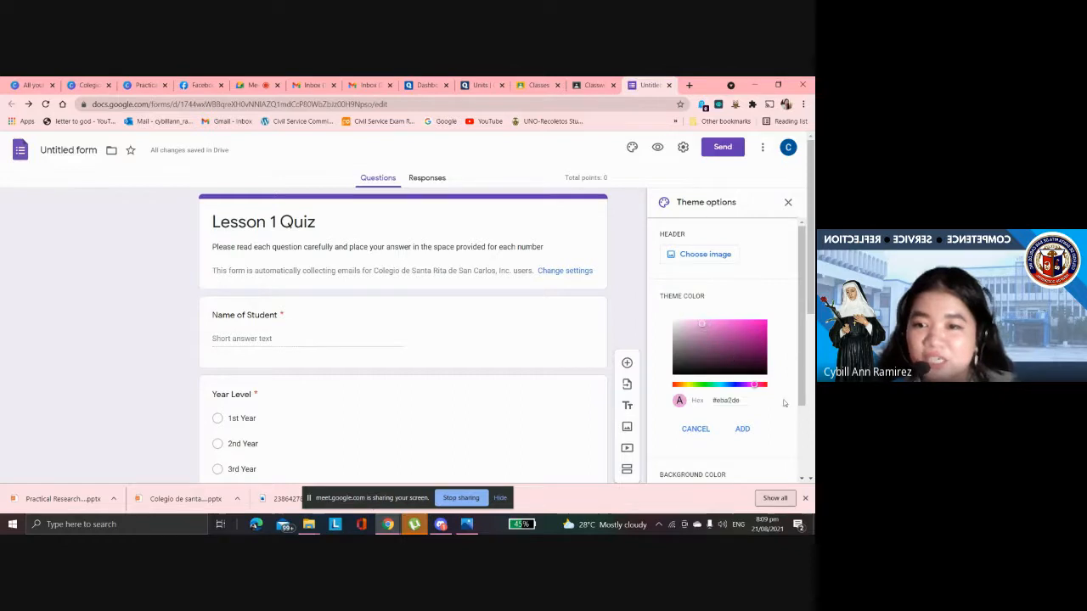
left_click(742, 432)
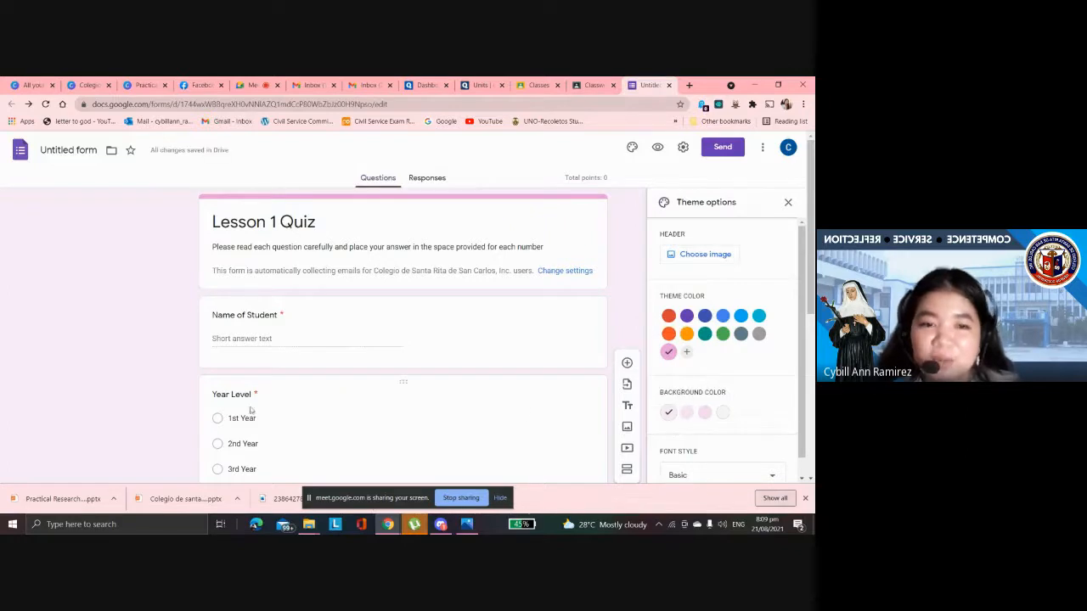
left_click(708, 414)
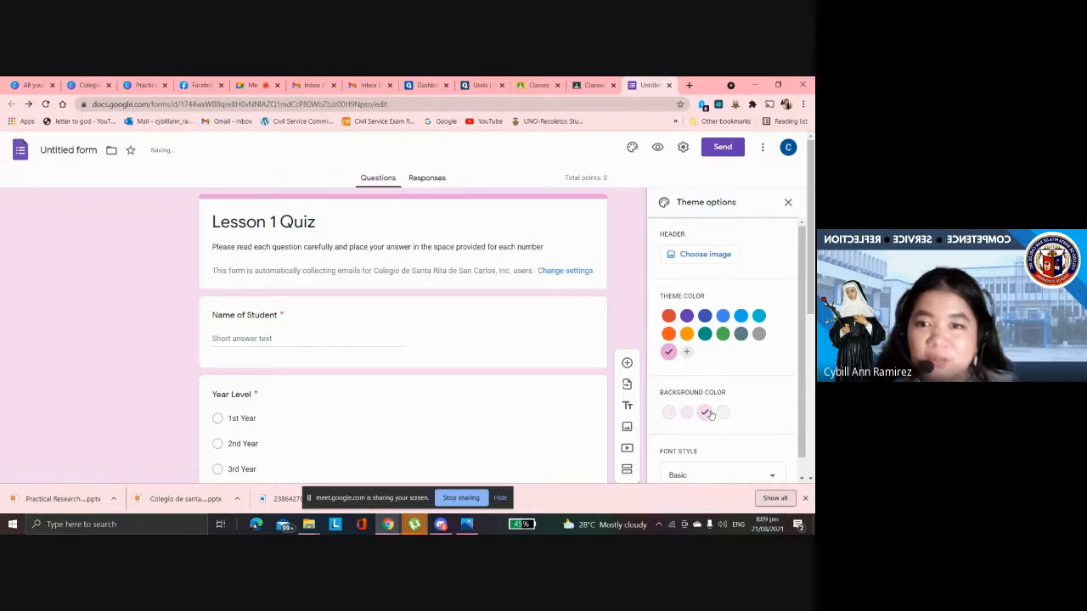
- Insert the illustrated bookshelf picture from the Work and School themes as the form's header image
left_click(698, 257)
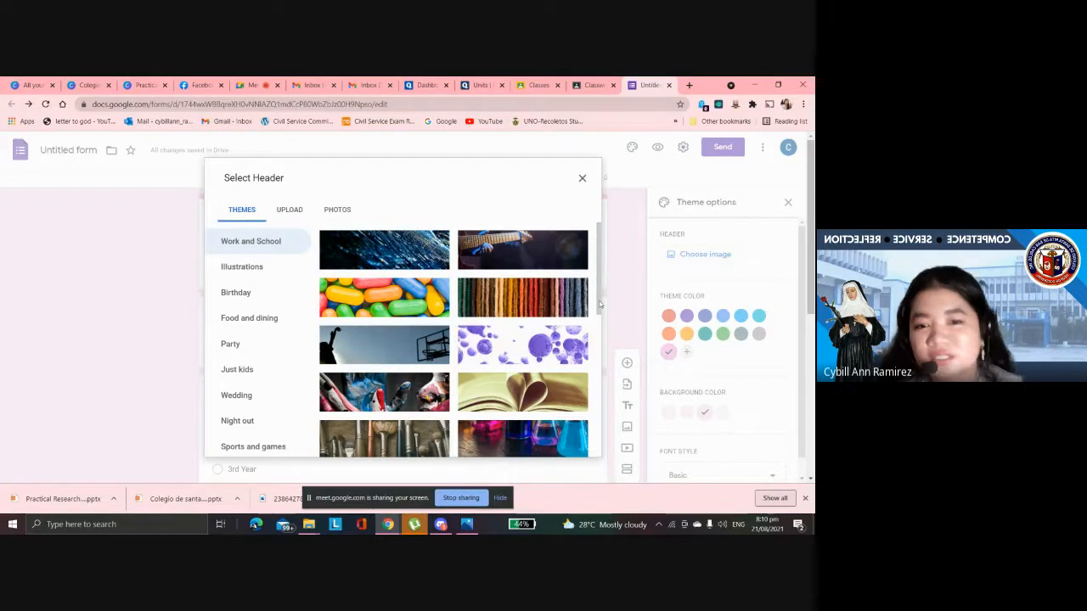
left_click_drag(597, 278, 600, 477)
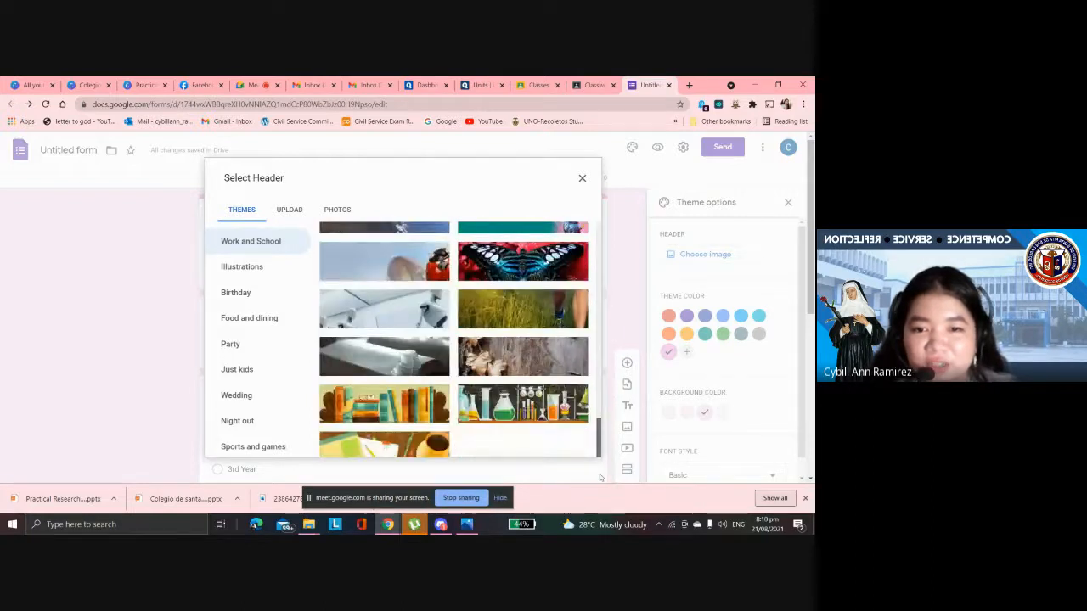
left_click(396, 417)
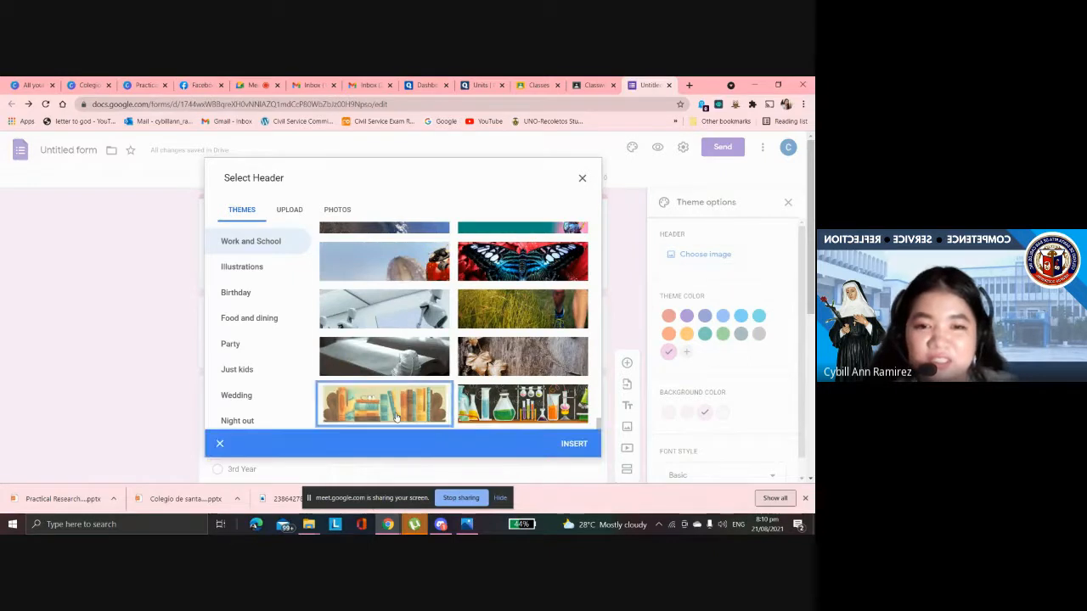
left_click(572, 444)
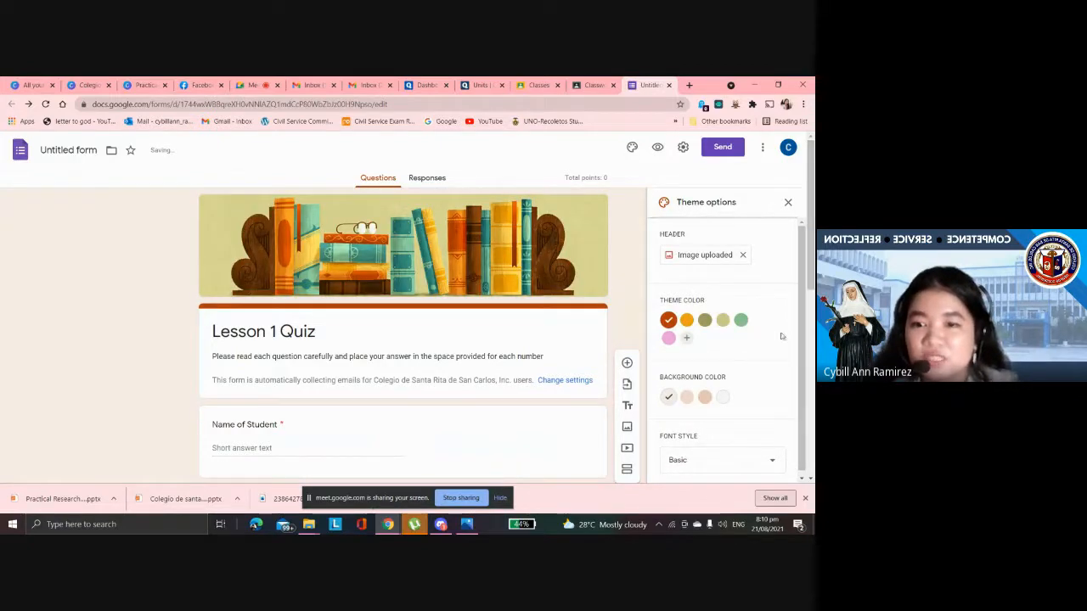
- Review the available font styles without changing the current one, and close the theme options
left_click(771, 459)
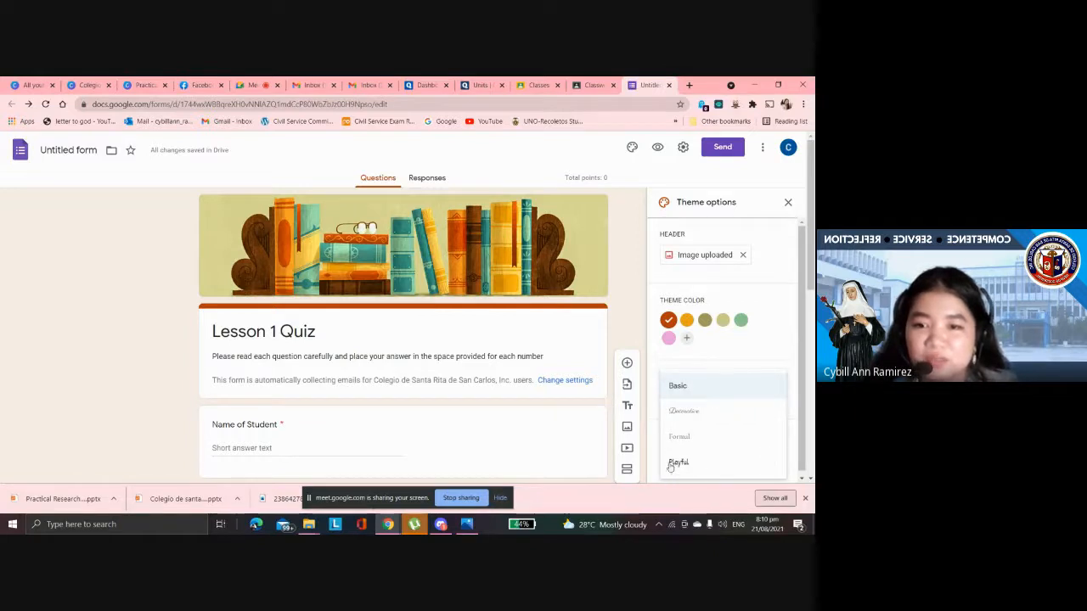
left_click(651, 392)
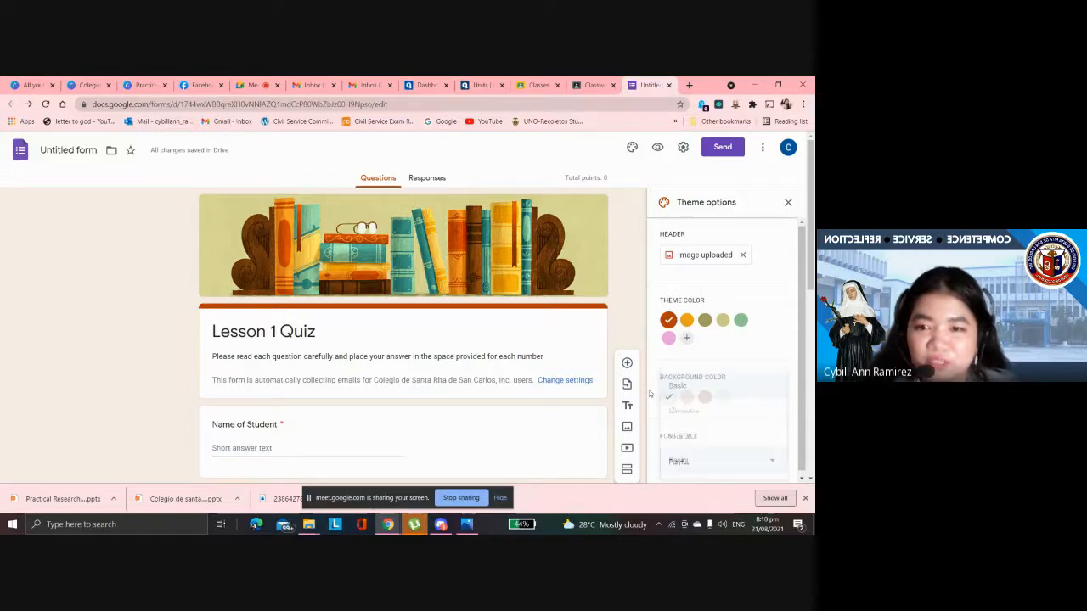
left_click(789, 203)
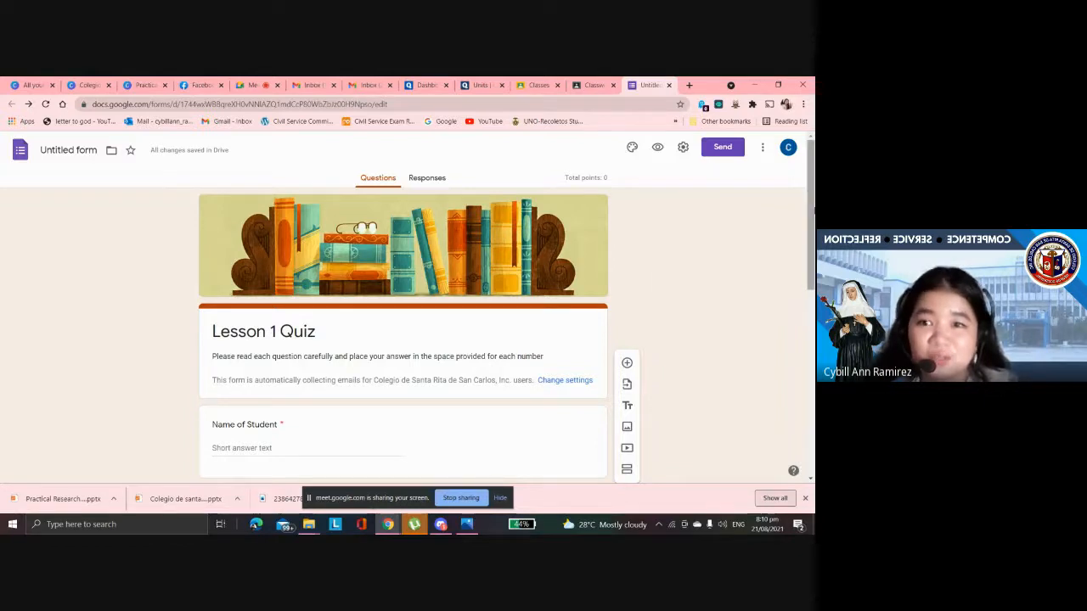
- Add a new section after the Program question and title it "Test 1- Case study"
left_click_drag(812, 210, 813, 395)
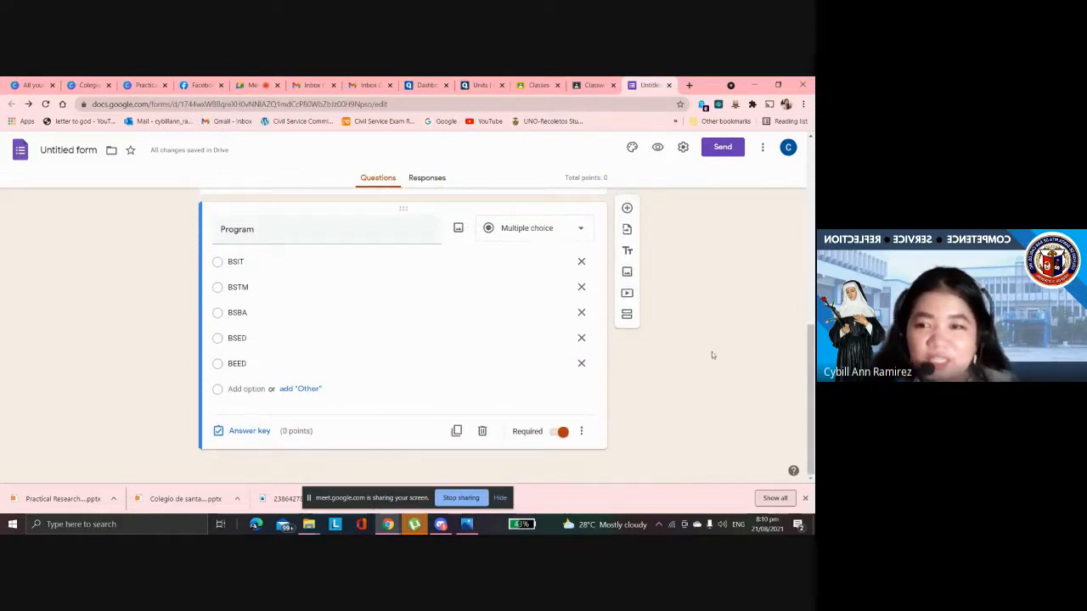
left_click_drag(813, 399, 811, 374)
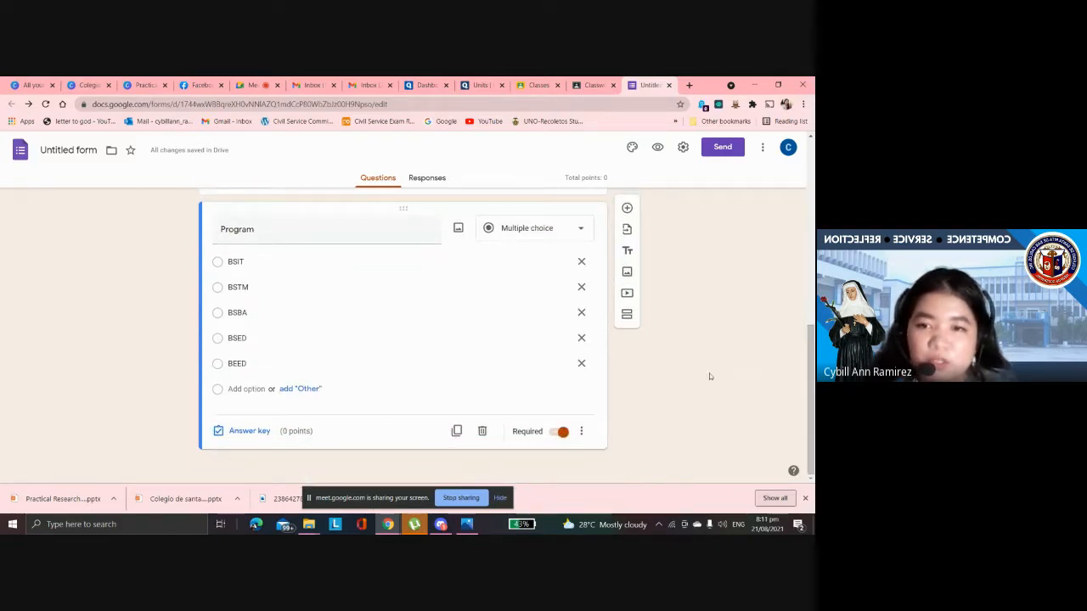
left_click(626, 315)
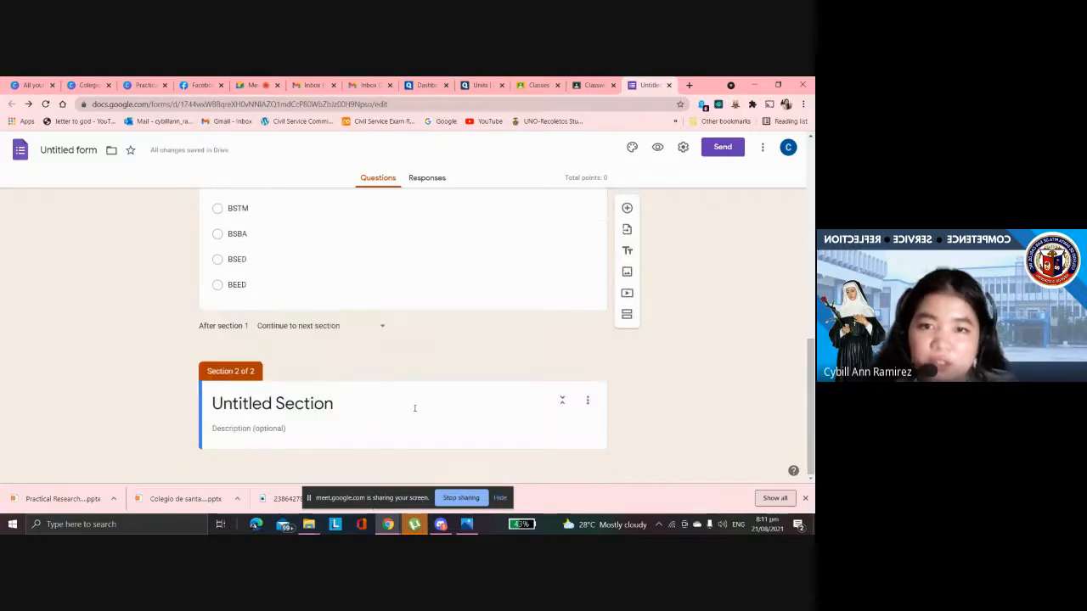
left_click(325, 401)
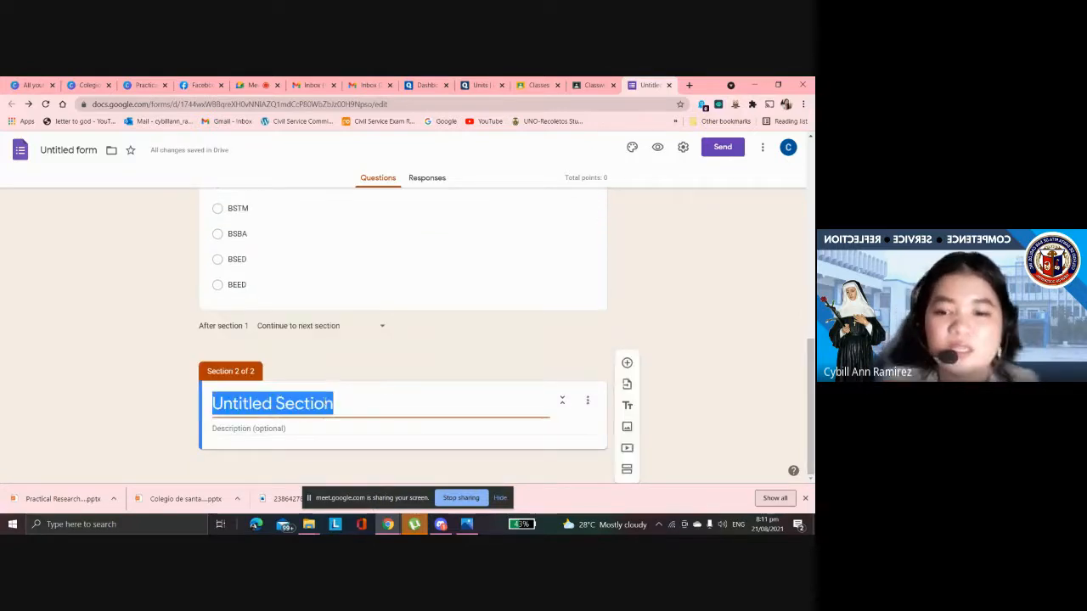
key("BackSpace")
type("Test ")
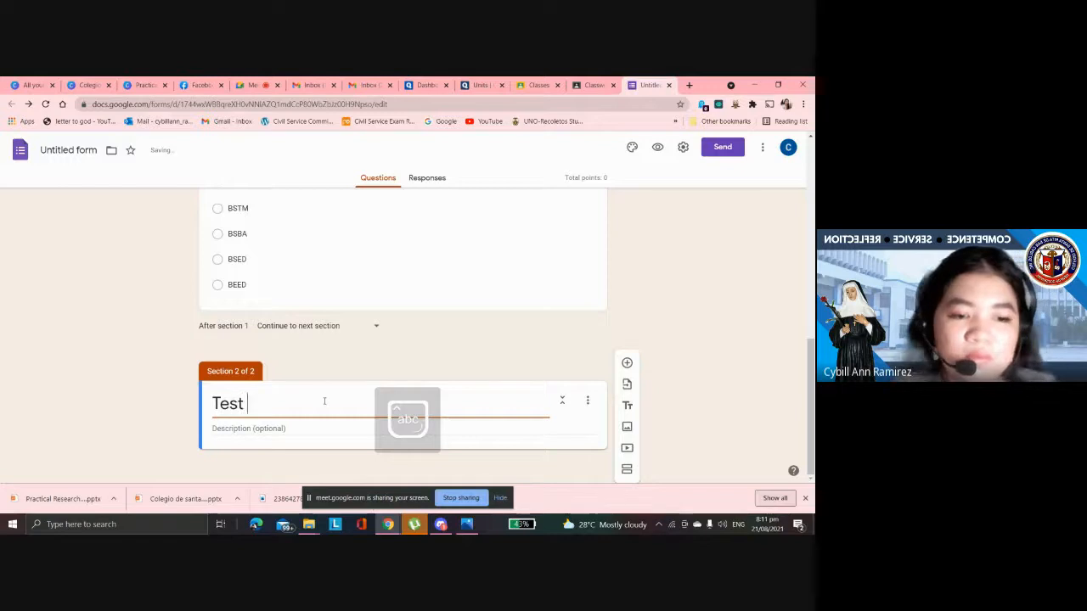
type("1- En")
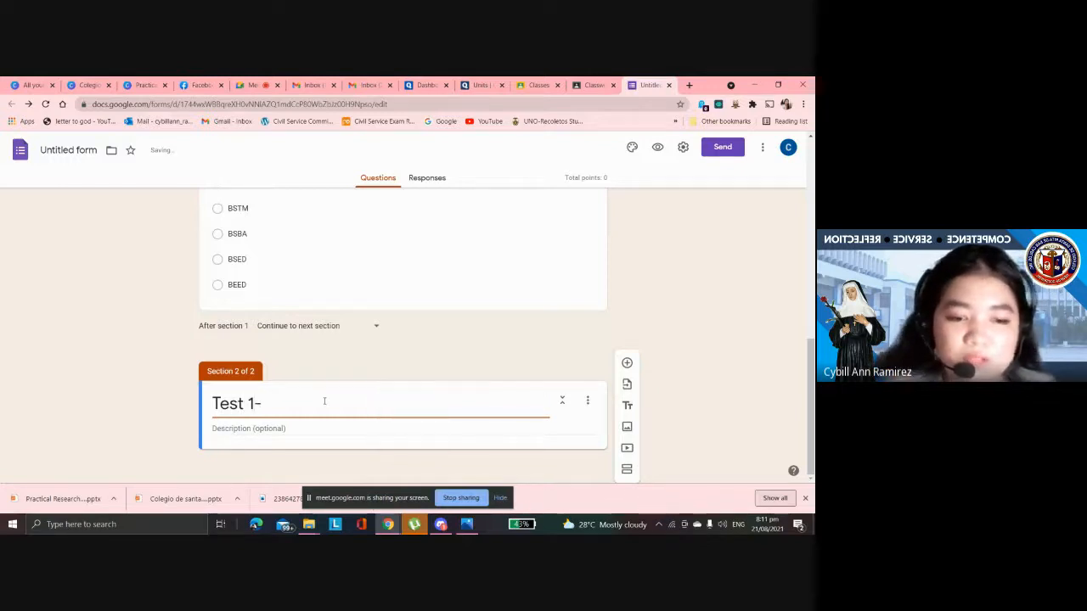
key("BackSpace")
key("BackSpace")
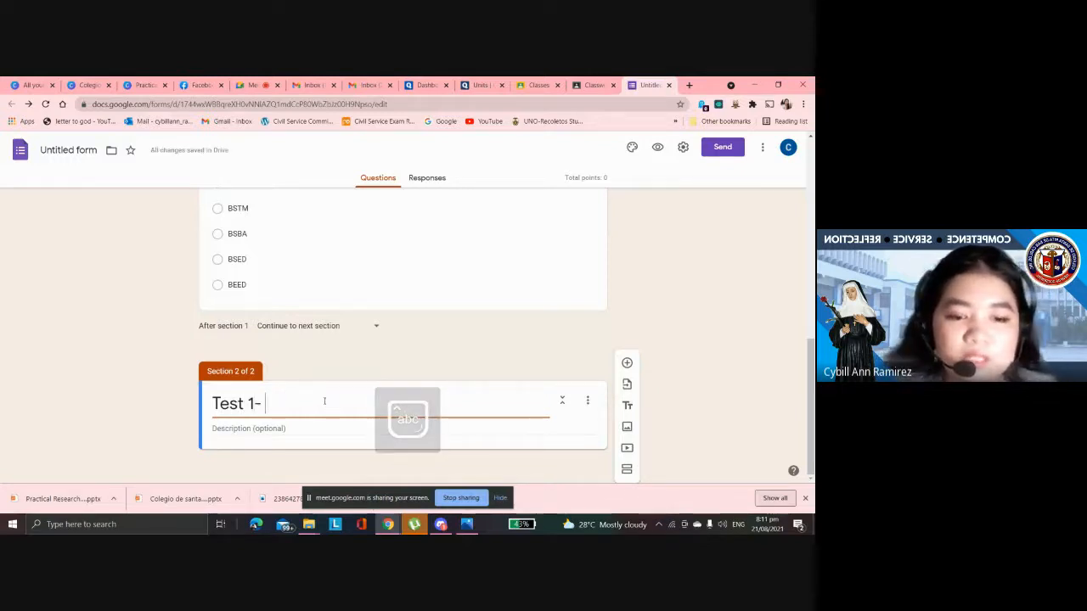
type("Cs")
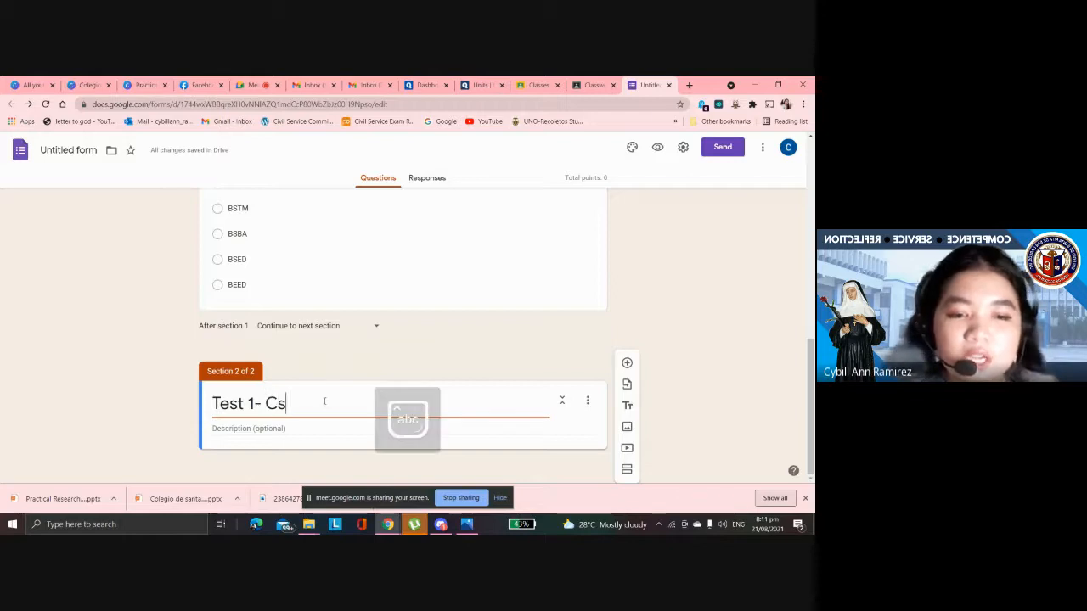
key("BackSpace")
type("ase st")
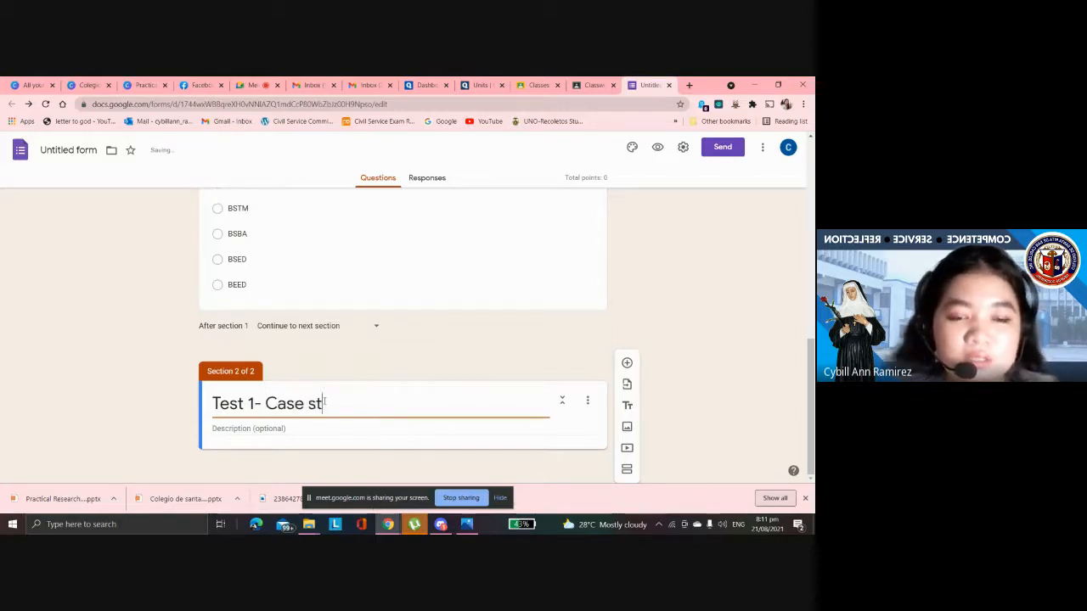
type("udy")
left_click(286, 424)
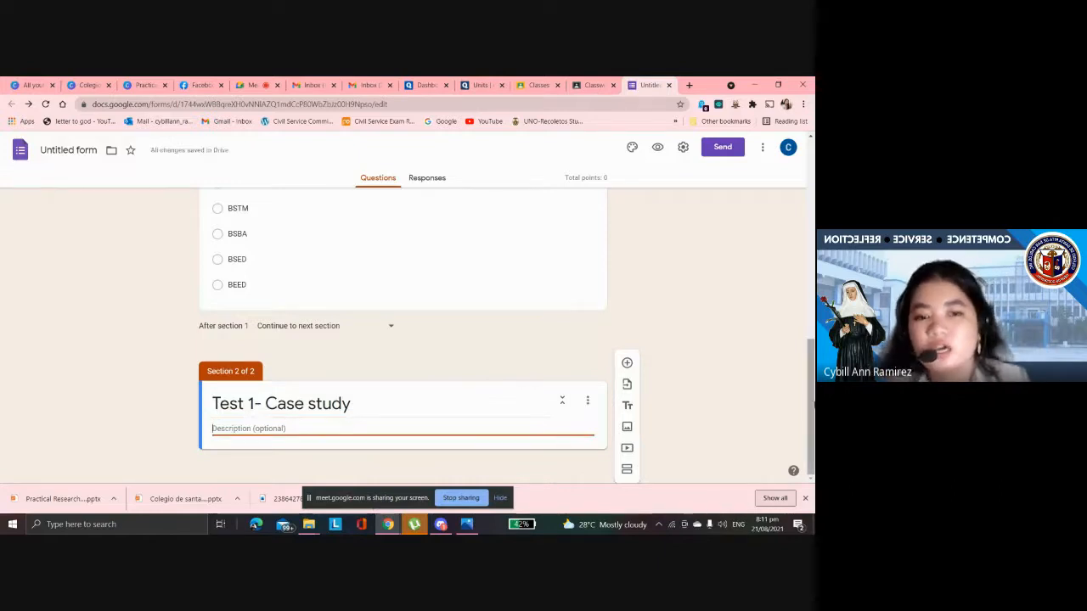
- Add a question to the Test 1 section and start uploading an image for it from the computer
left_click(628, 363)
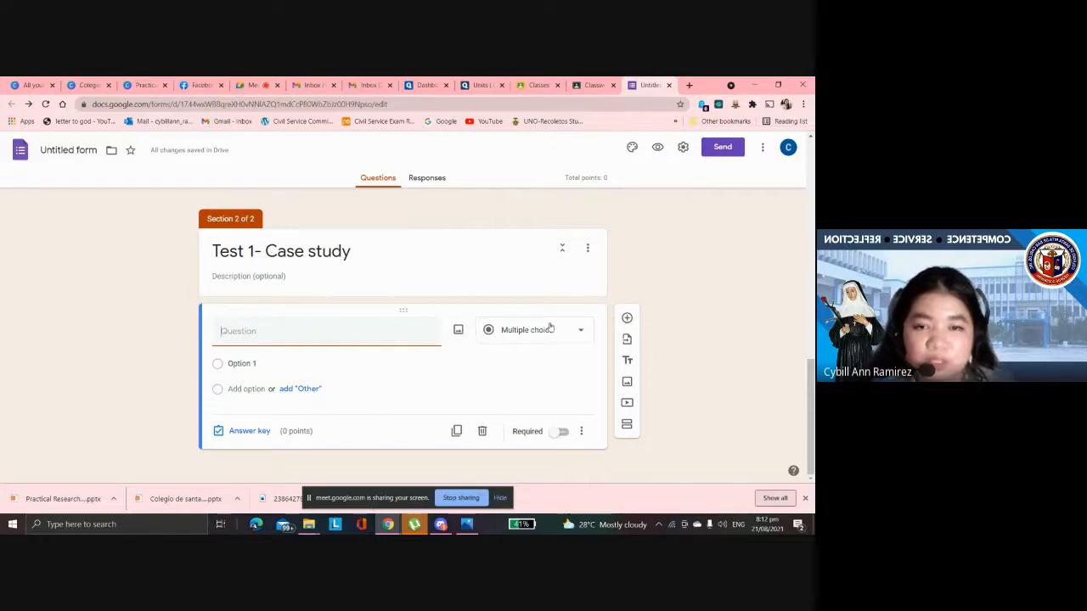
left_click(458, 330)
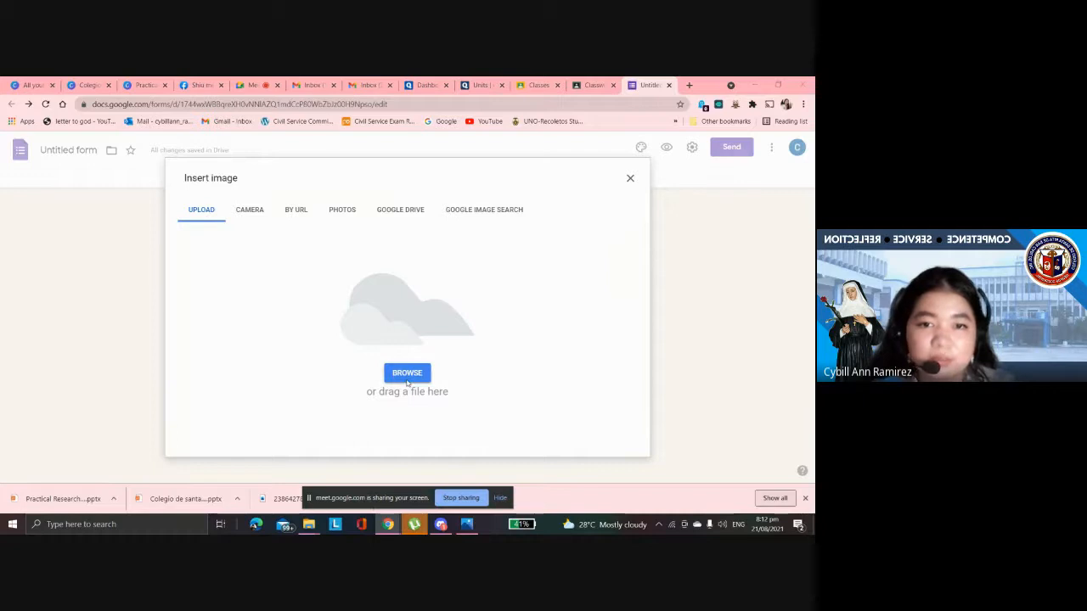
left_click(408, 373)
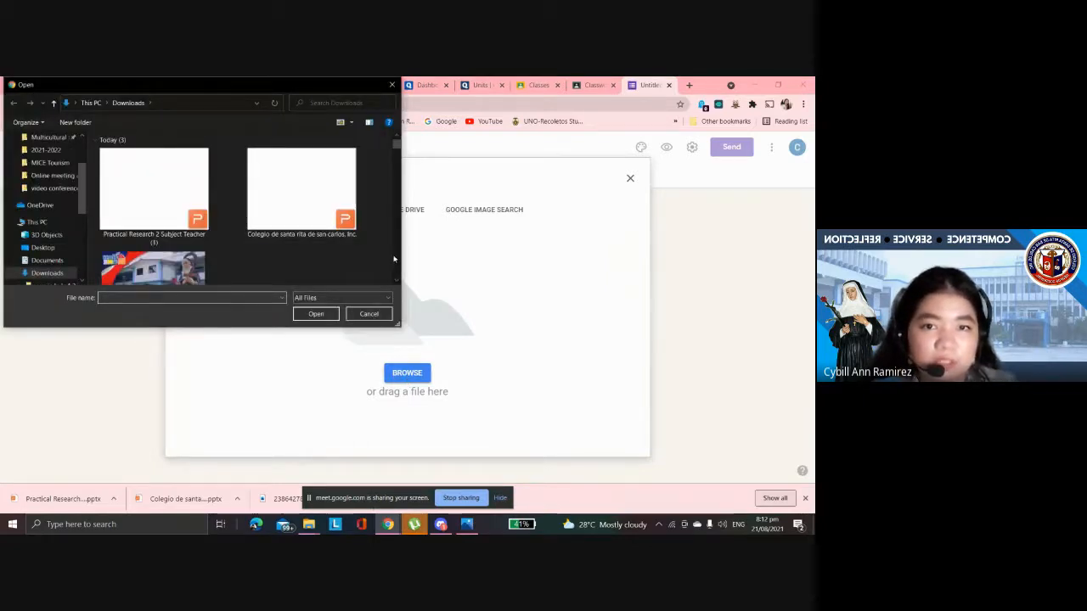
- Browse from the Downloads folder to the CGSP folder on the Desktop to find the question's image
scroll(398, 267, "down", 5)
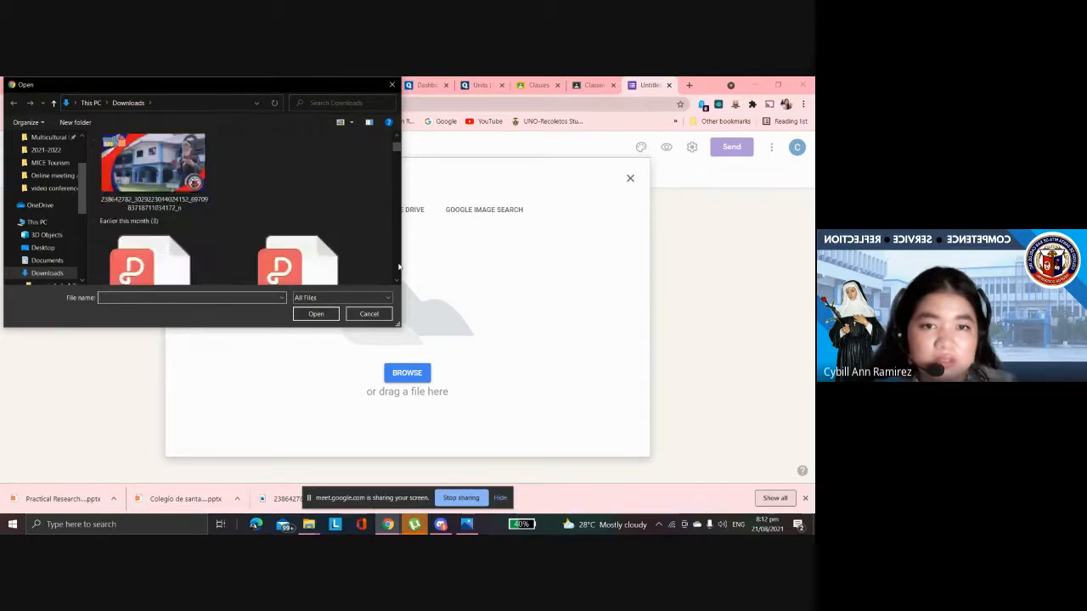
scroll(399, 267, "down", 1)
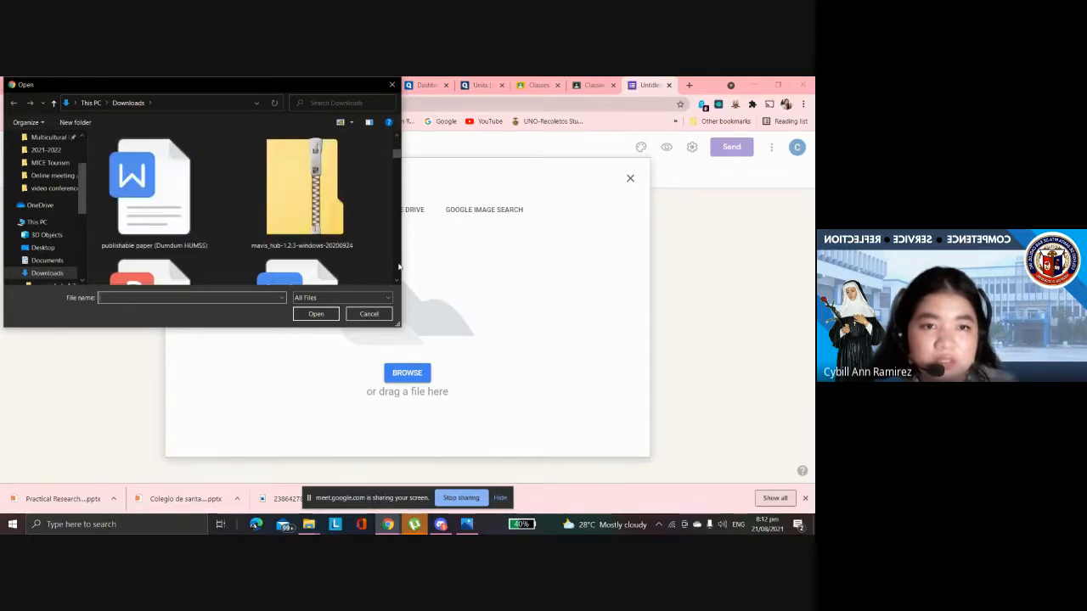
left_click(76, 248)
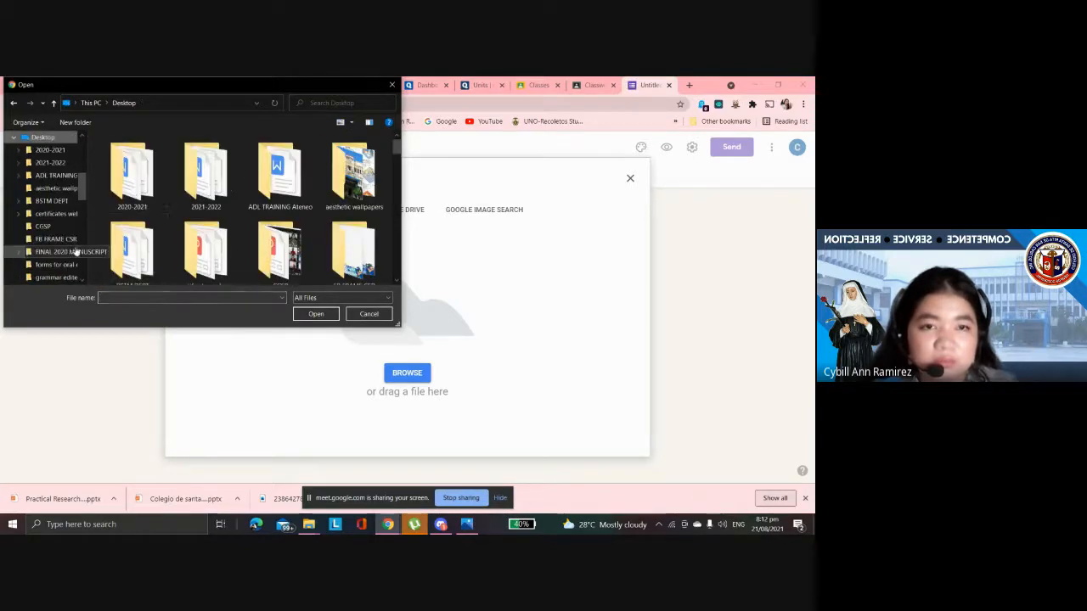
left_click(397, 280)
left_click(397, 280)
left_click(397, 280)
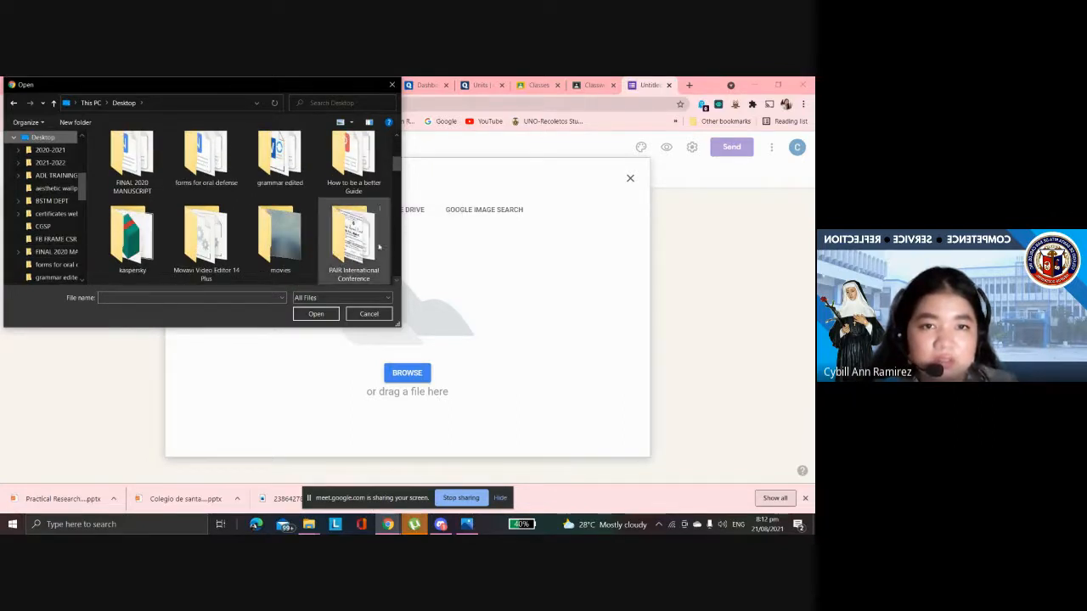
left_click(396, 151)
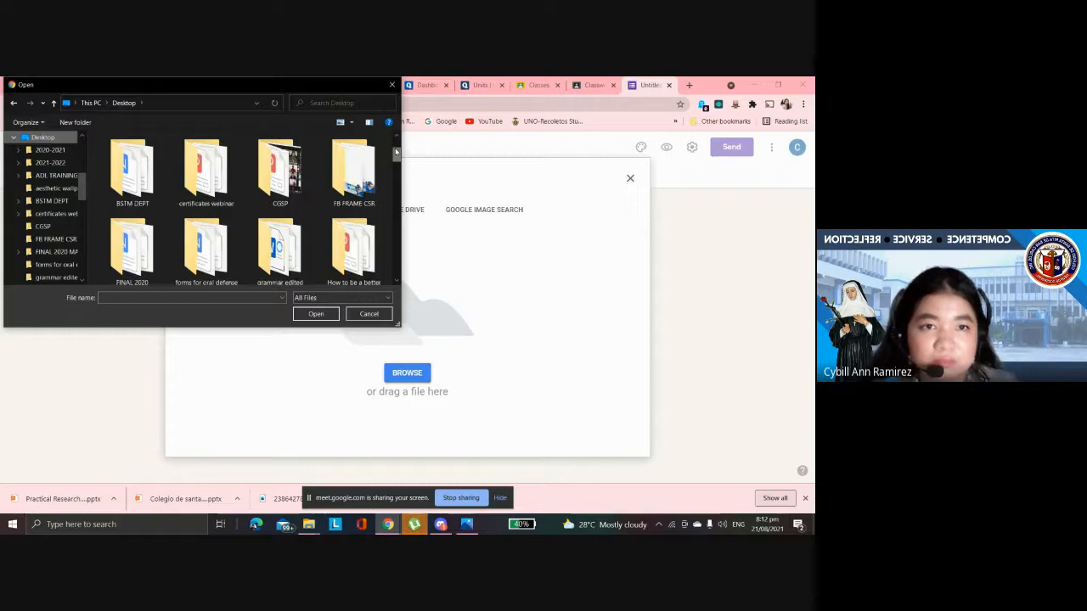
double_click(303, 185)
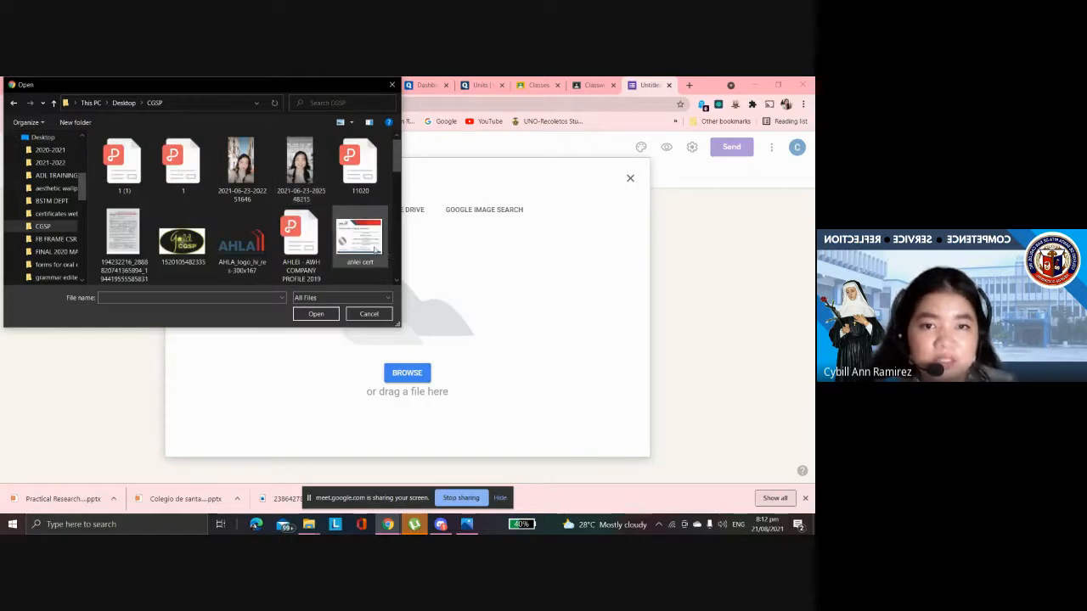
- Insert the "CGSP training orientation" image from the CGSP folder into the Test 1 question
scroll(393, 260, "down", 1)
scroll(393, 260, "down", 5)
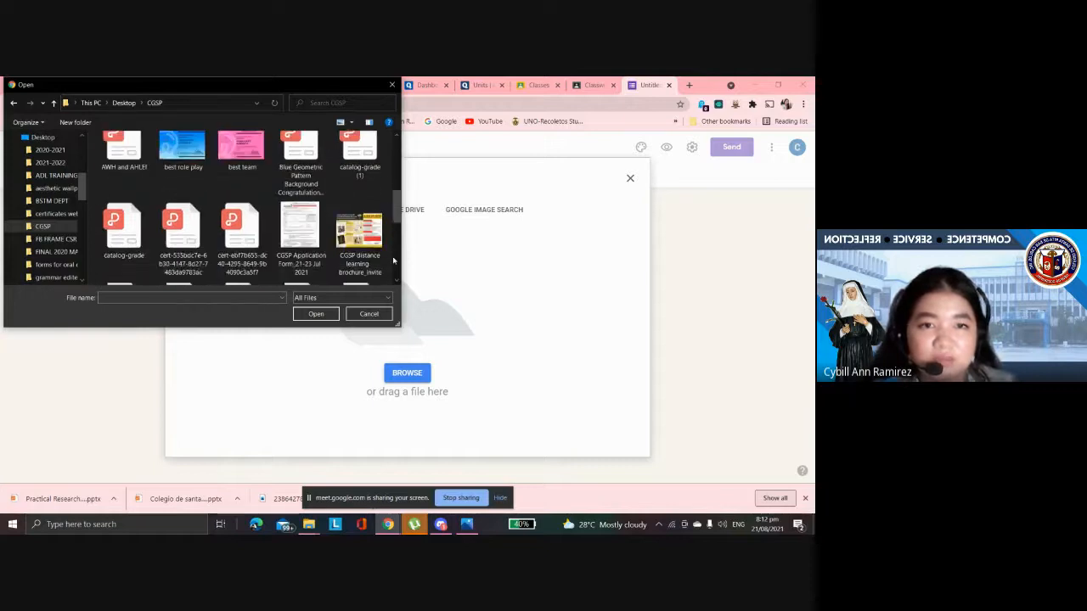
scroll(393, 260, "down", 1)
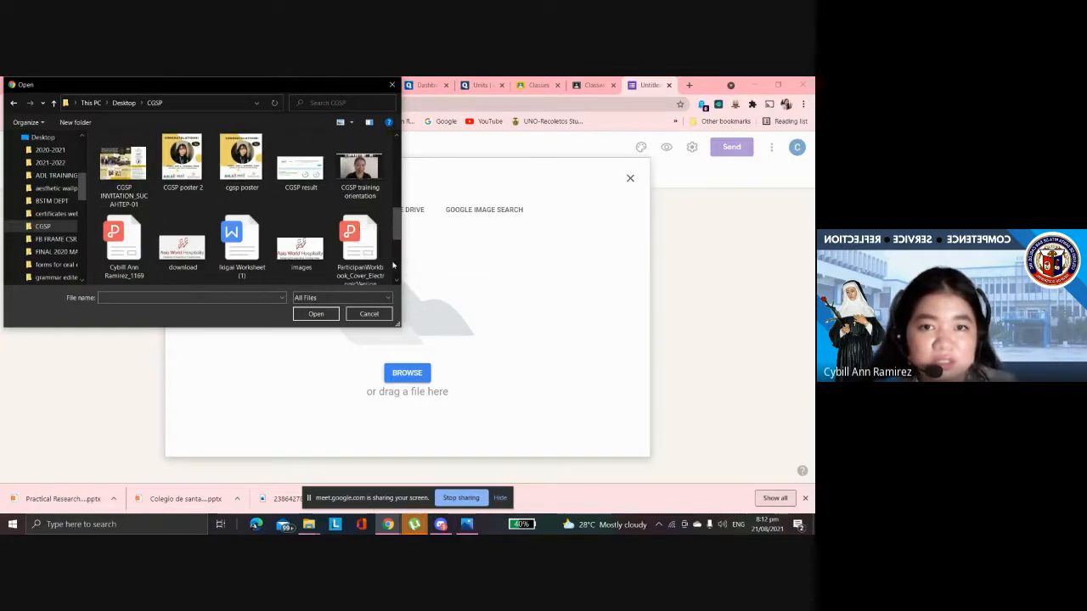
left_click(338, 151)
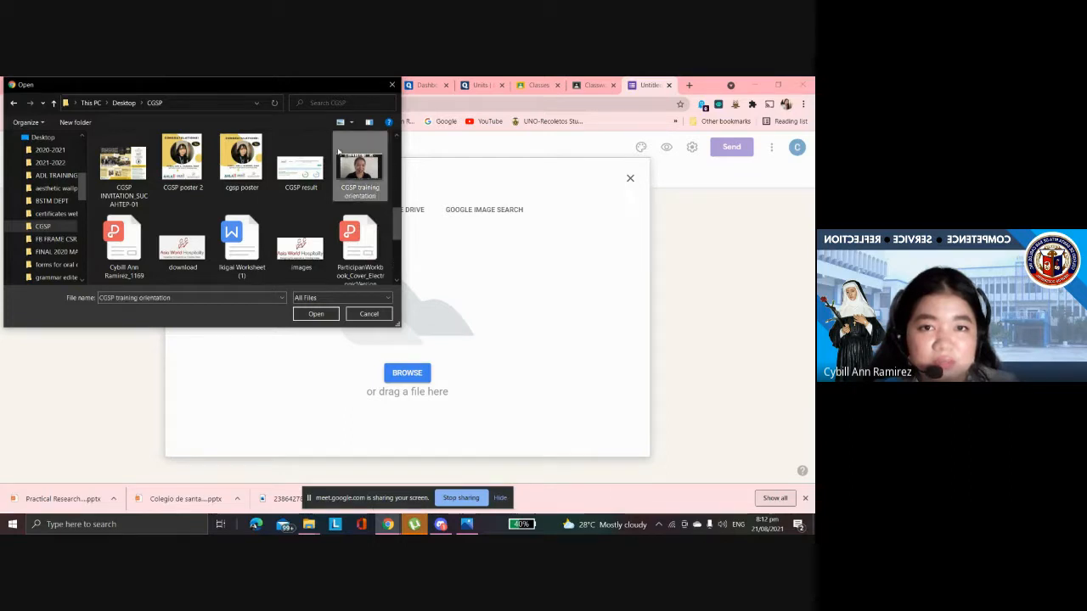
left_click(315, 314)
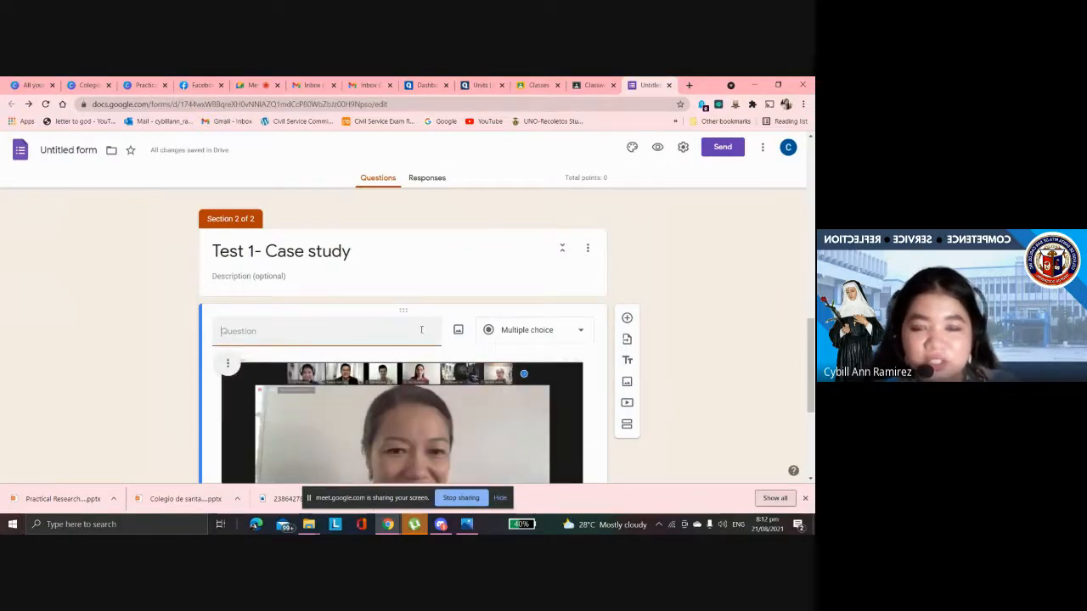
- Change the Test 1 image question's type to Paragraph
scroll(422, 329, "down", 3)
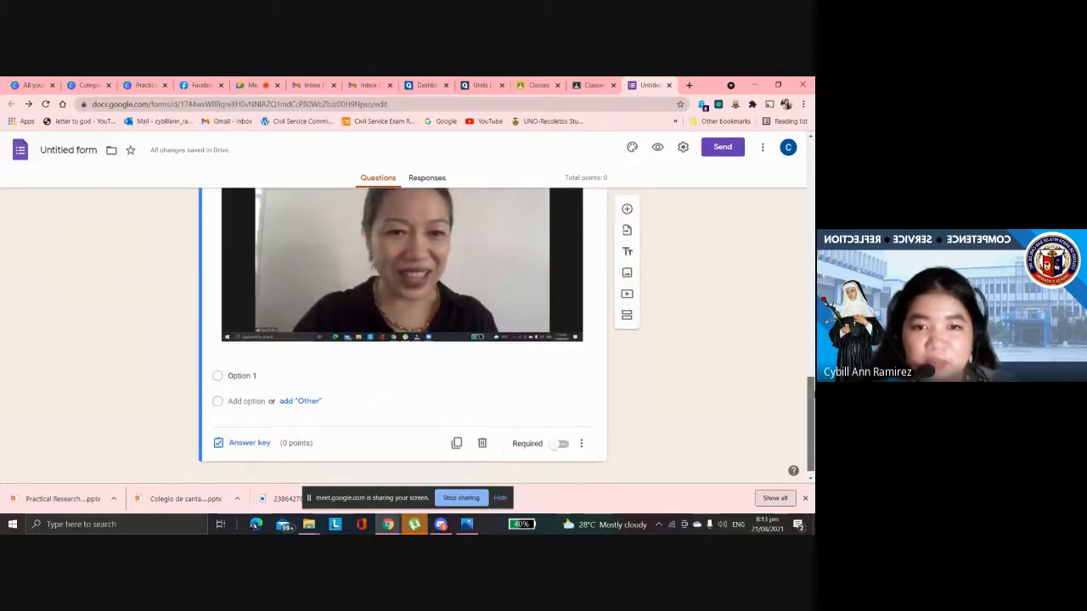
left_click_drag(814, 395, 814, 393)
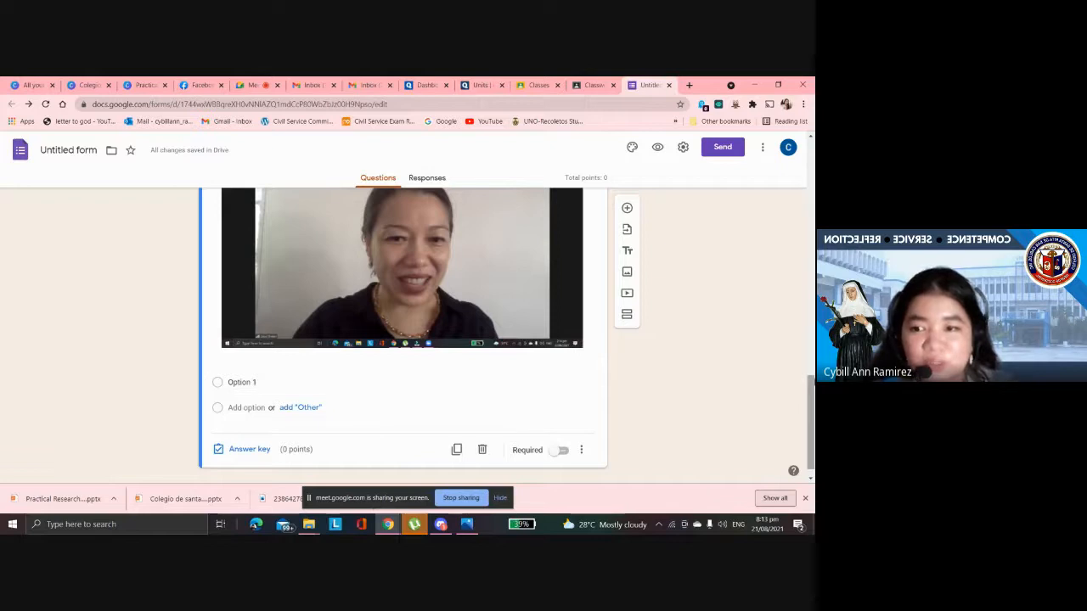
right_click(809, 369)
left_click(811, 392)
left_click_drag(811, 397, 811, 364)
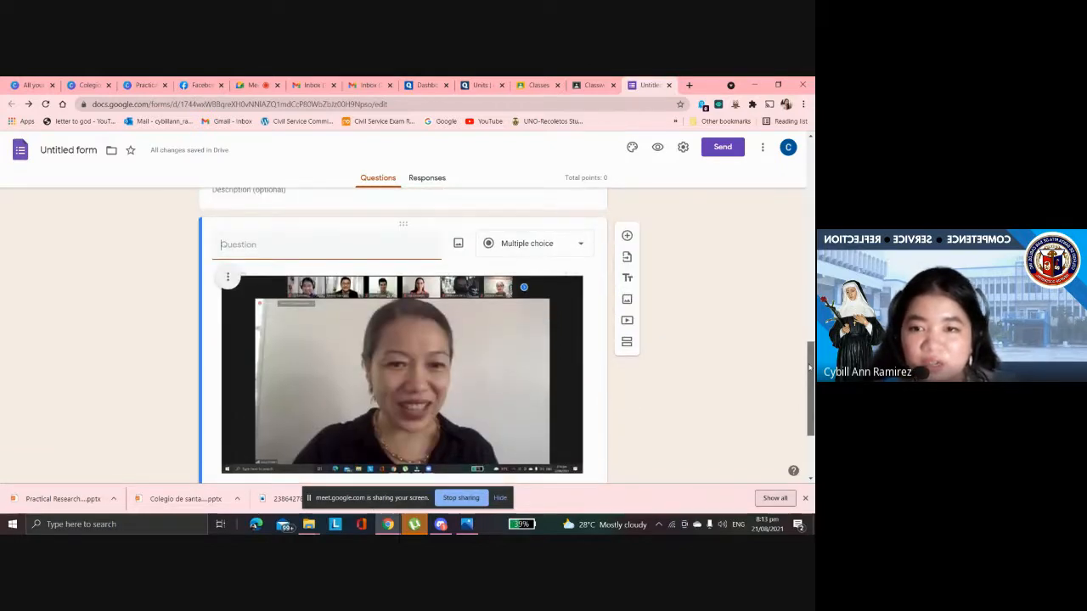
left_click(518, 244)
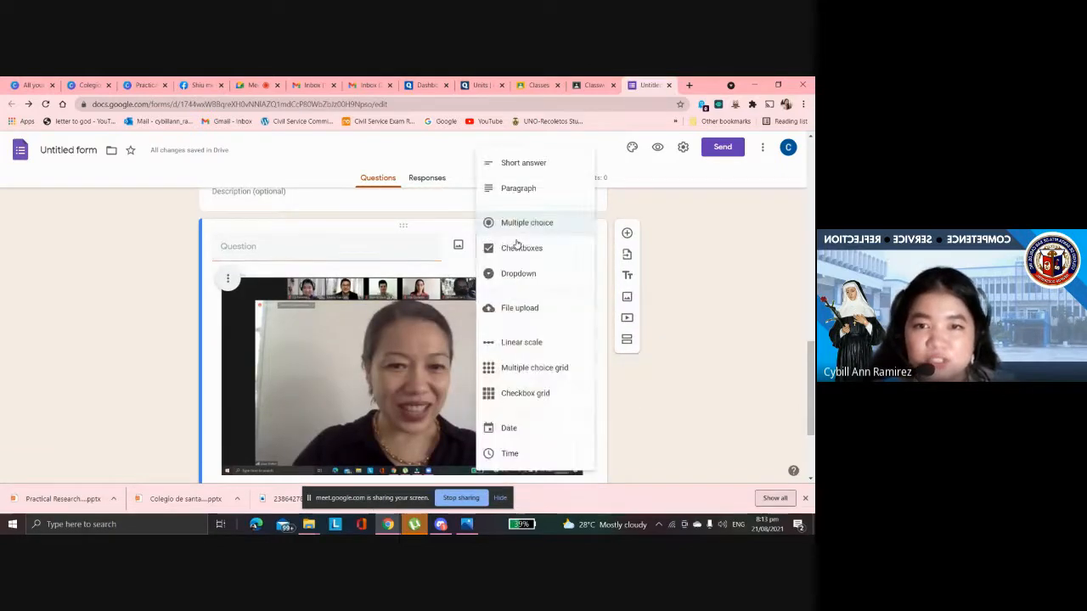
left_click(513, 192)
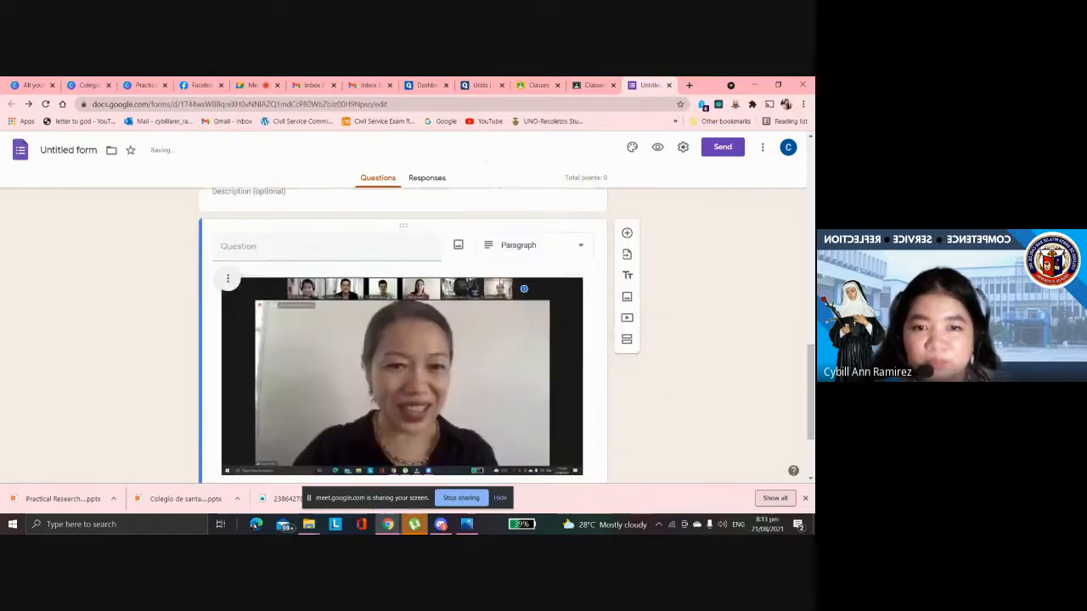
- Set the paragraph question's value to 3 points in its answer key
right_click(812, 439)
scroll(391, 408, "down", 3)
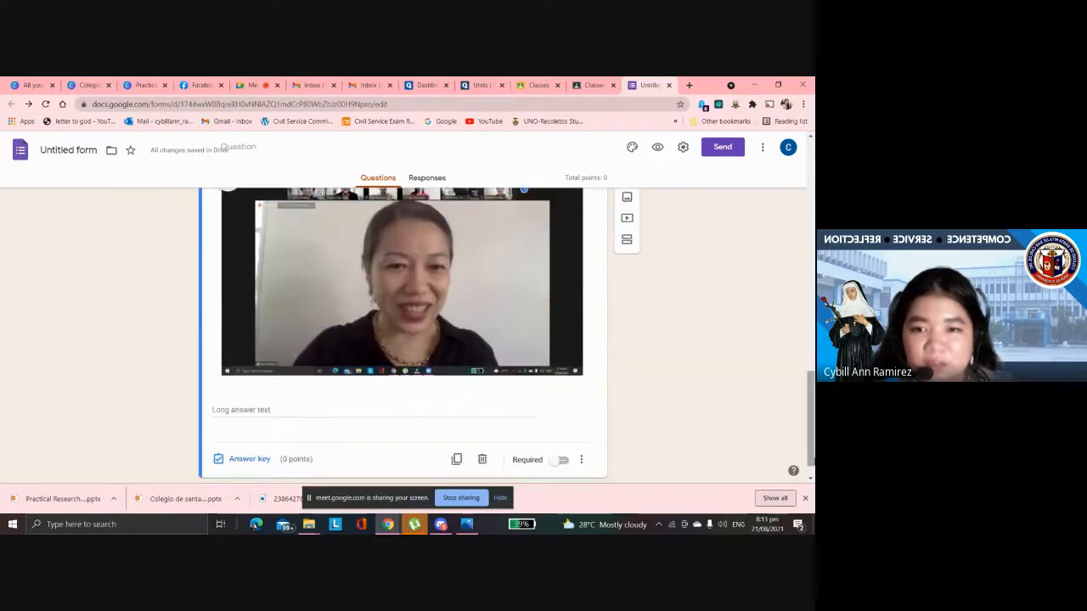
left_click(251, 436)
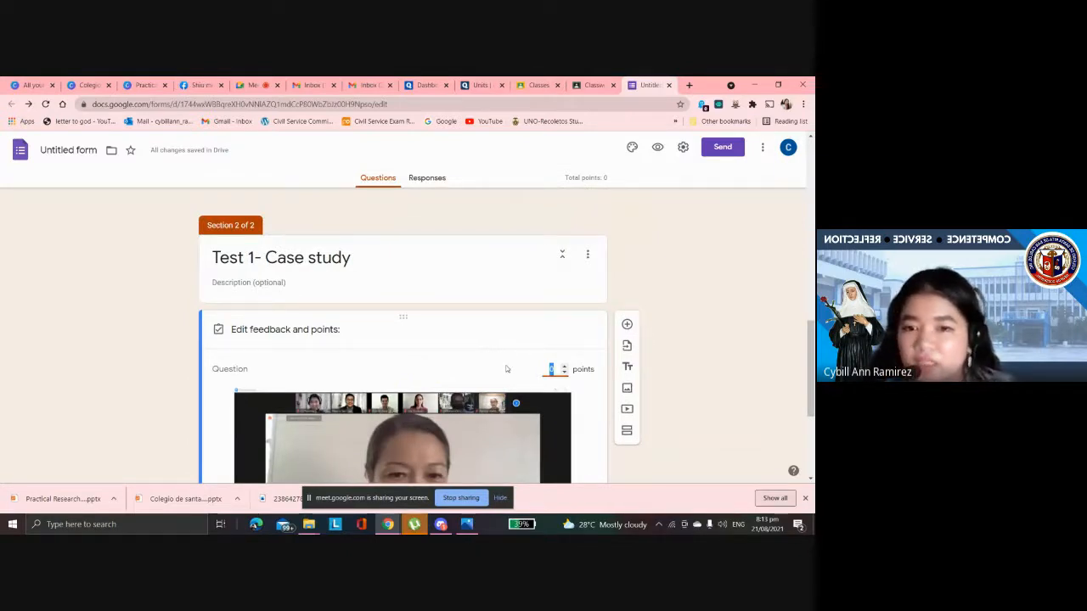
left_click(565, 369)
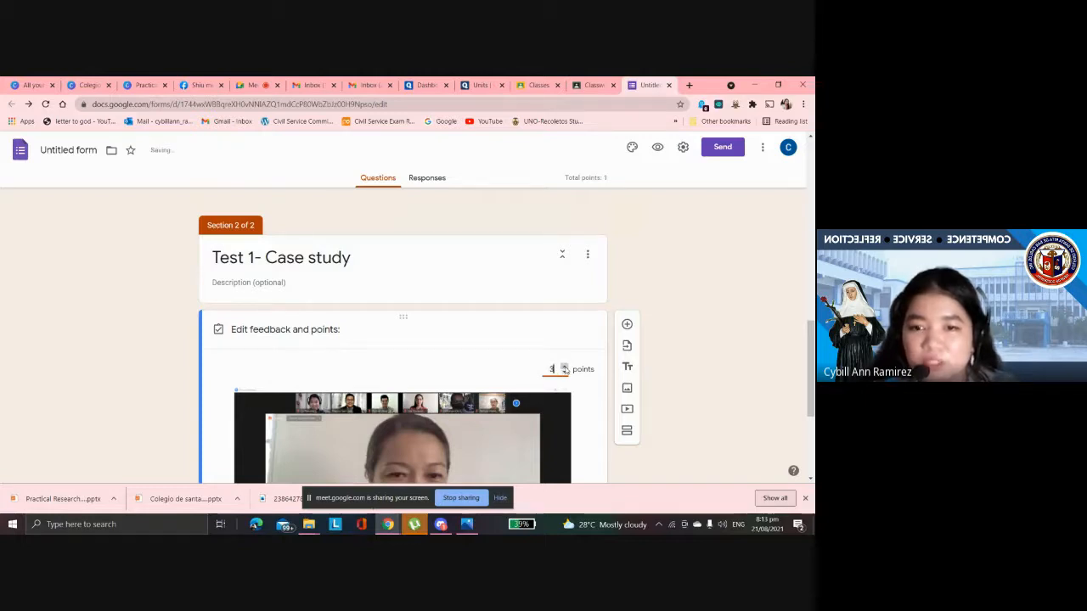
left_click(564, 367)
left_click(564, 367)
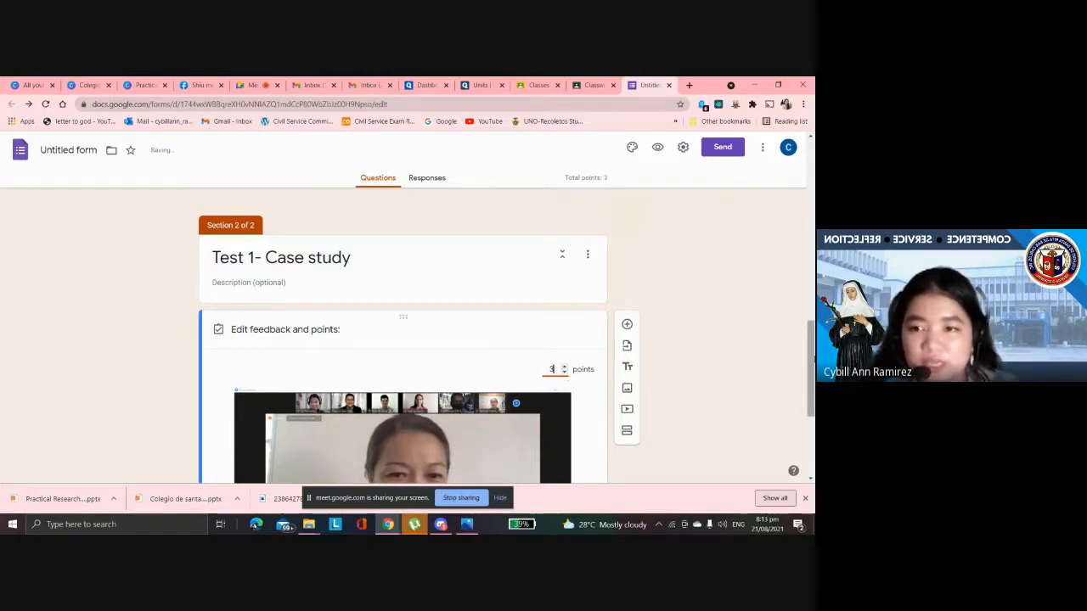
- Look at the answer feedback entry without adding any feedback, and close the question's answer key
right_click(813, 441)
left_click(814, 470)
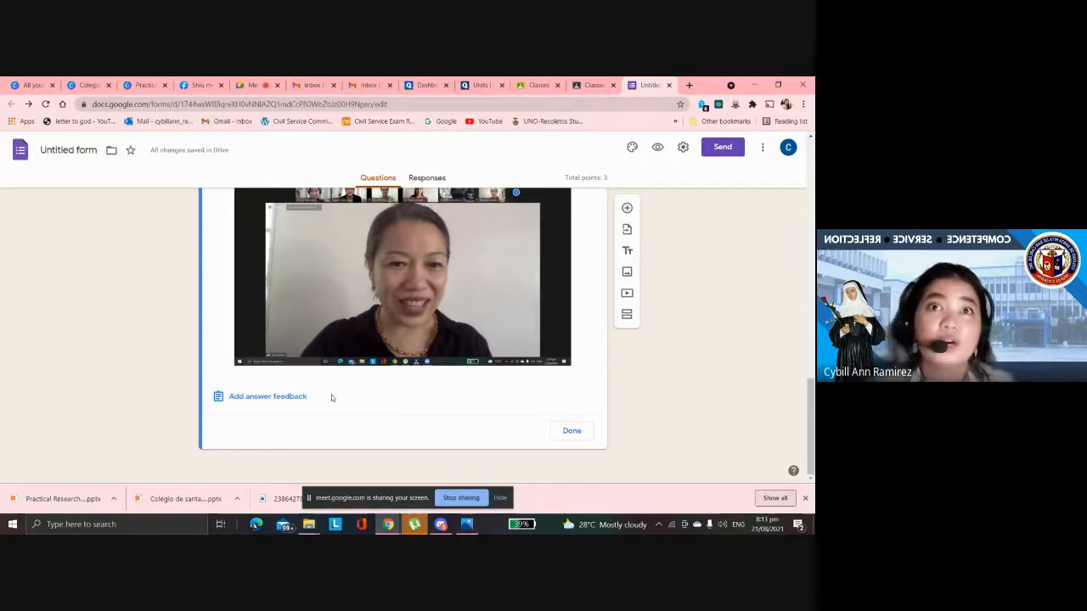
left_click(278, 400)
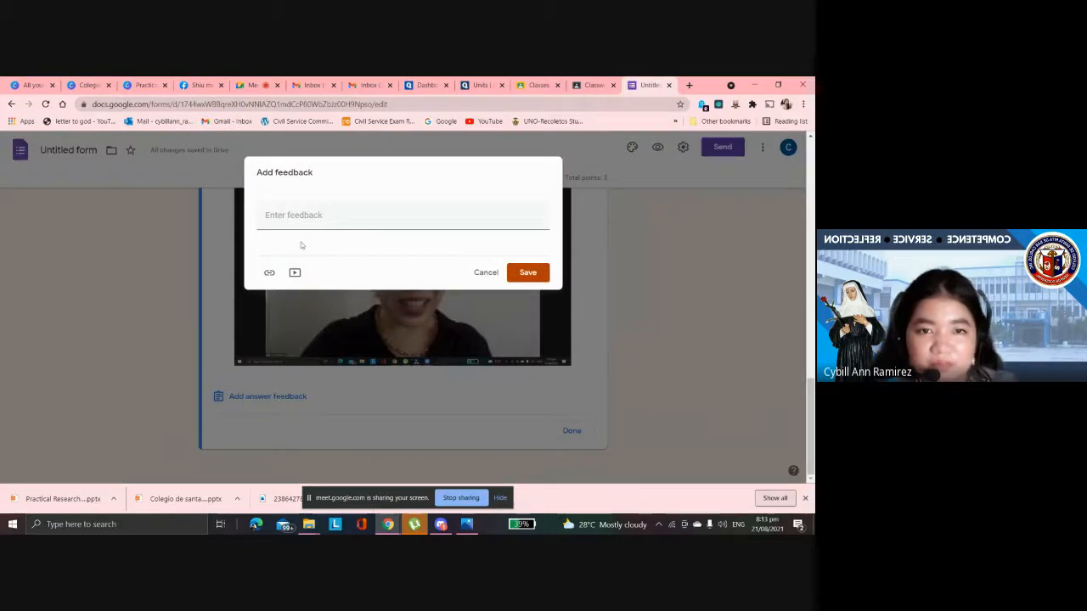
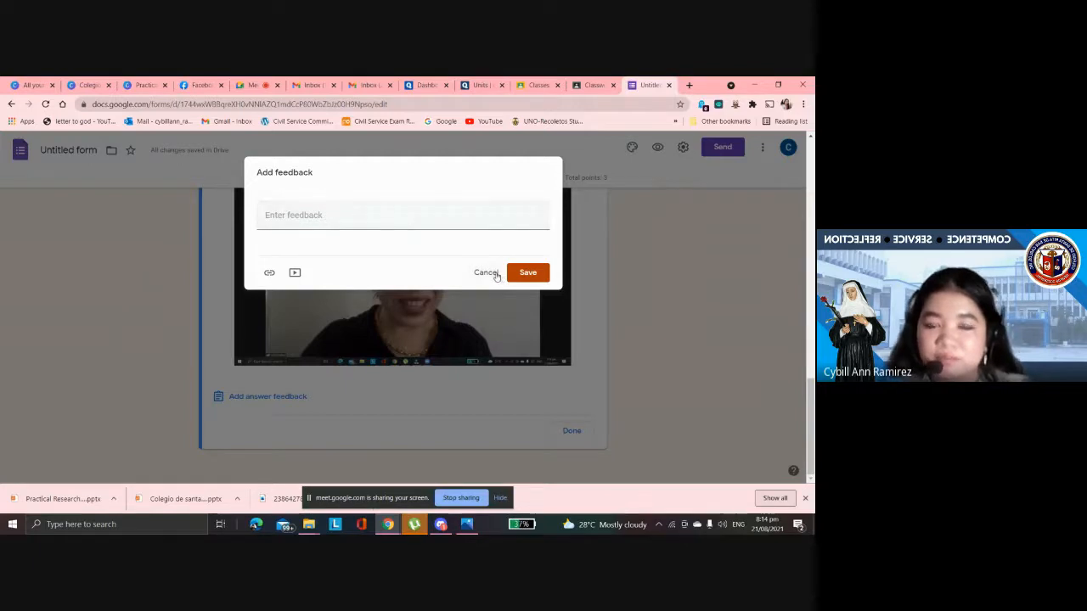
left_click(486, 272)
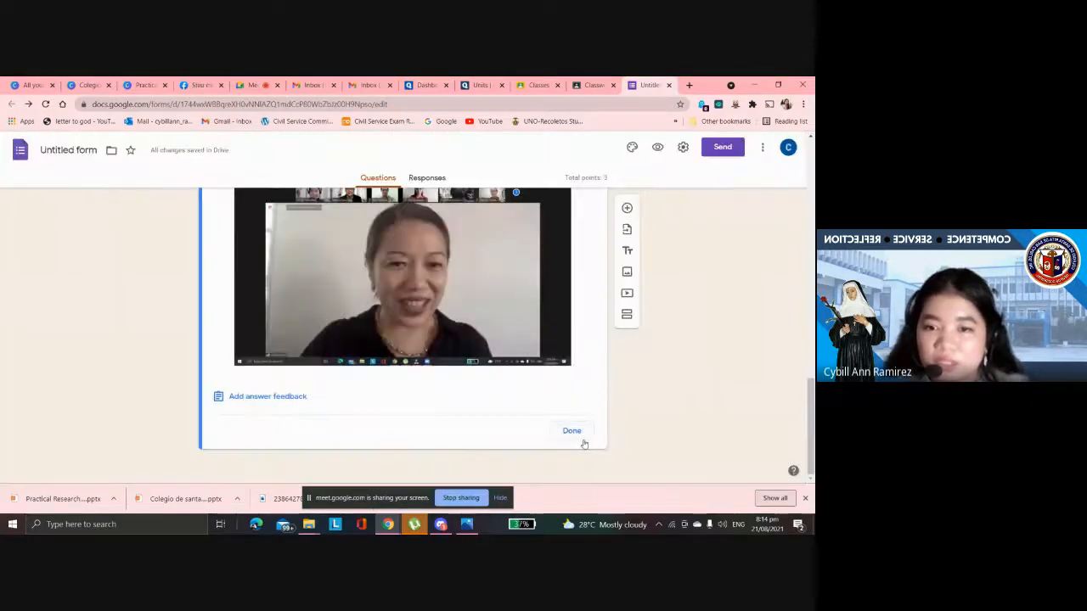
left_click(582, 441)
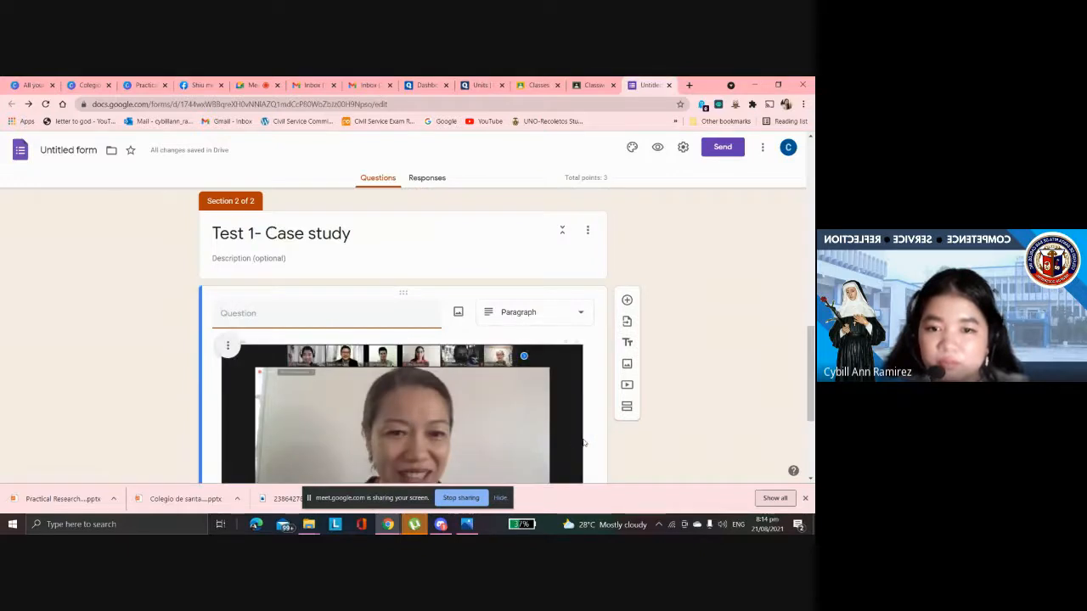
- Make the paragraph question required and add a new question below it
left_click_drag(810, 373, 811, 427)
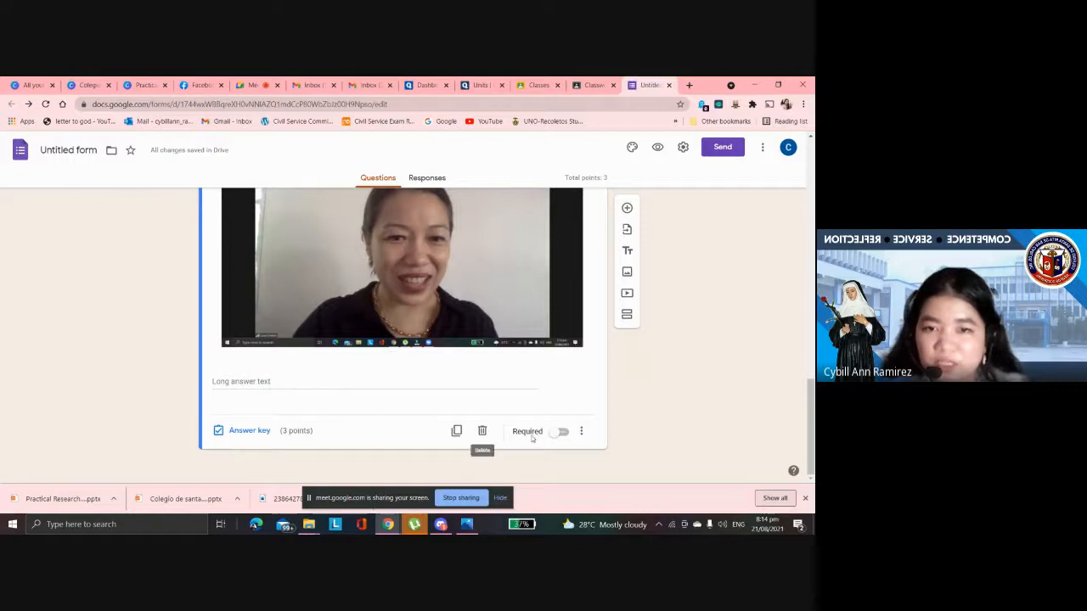
left_click(561, 432)
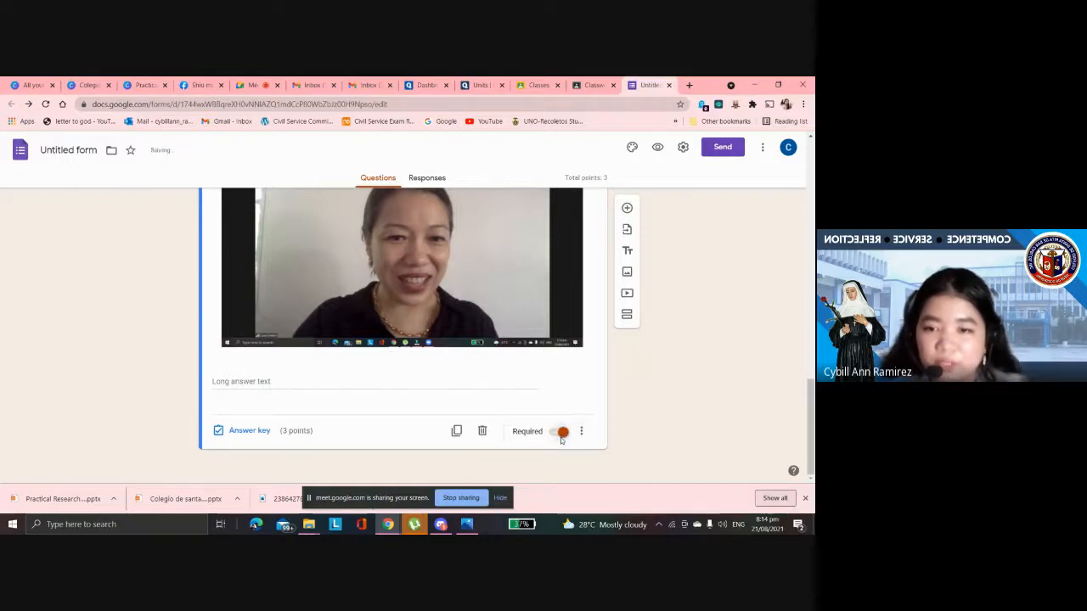
mouse_move(811, 450)
left_mouse_down()
mouse_move(811, 406)
mouse_move(808, 465)
left_mouse_up()
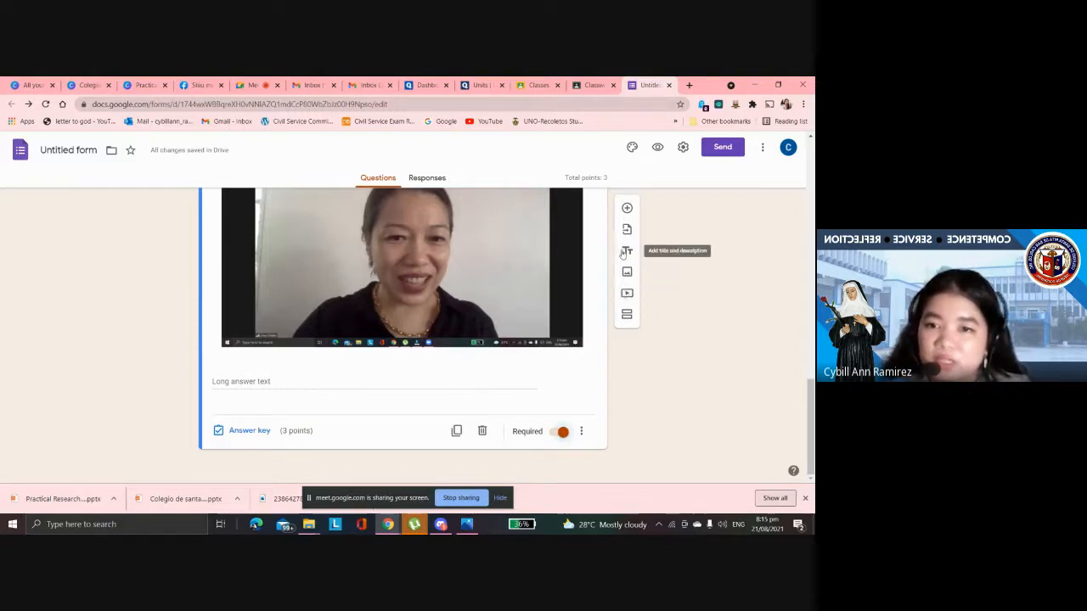
left_click(628, 209)
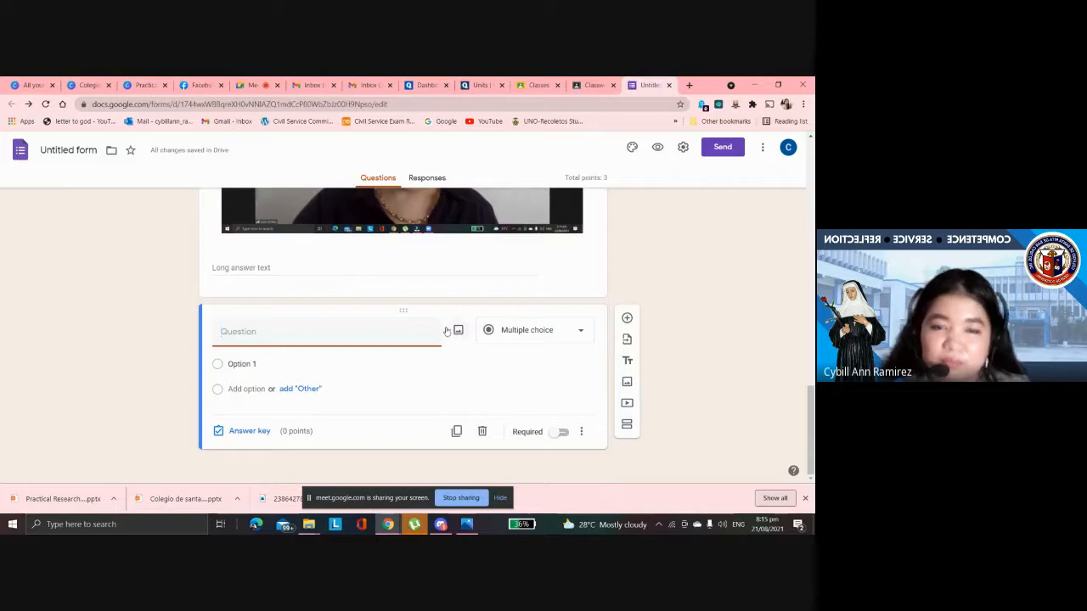
- Try the Linear scale and Checkboxes types on the new question, and return it to Multiple choice
left_click(556, 340)
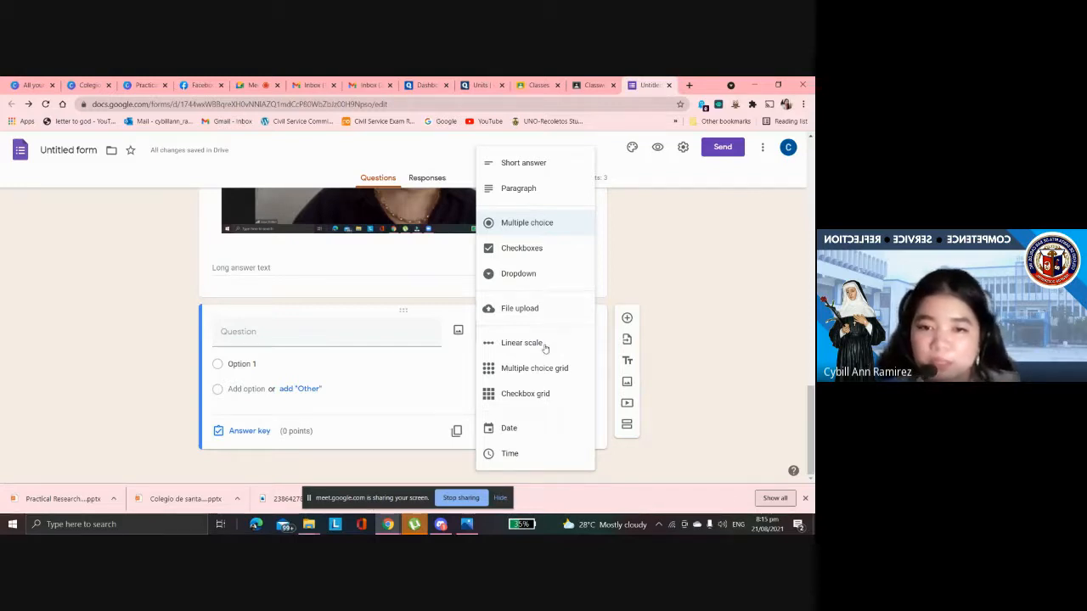
left_click(546, 349)
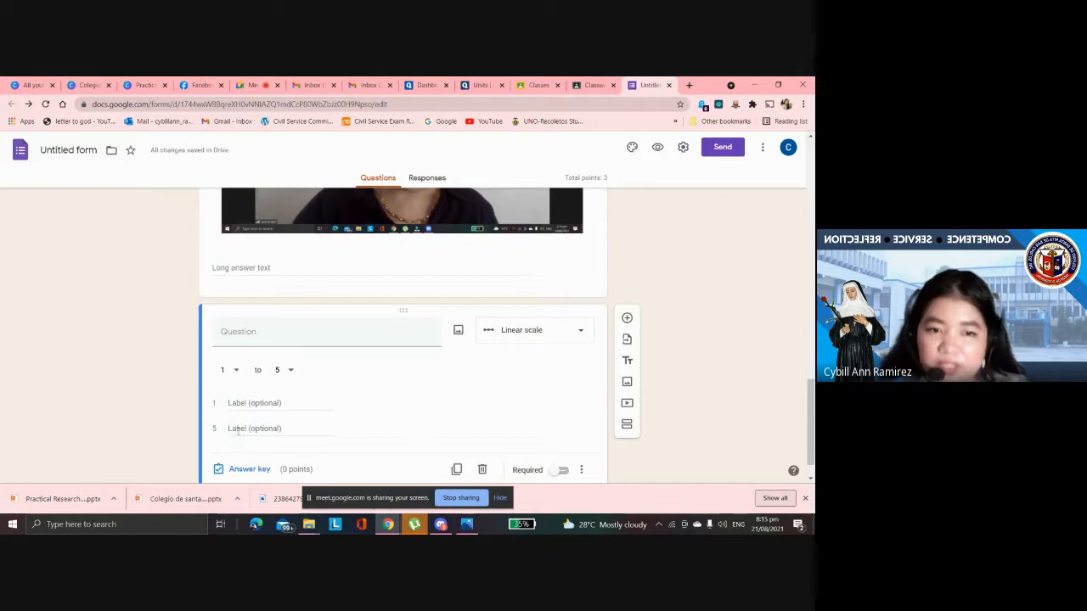
left_click(556, 333)
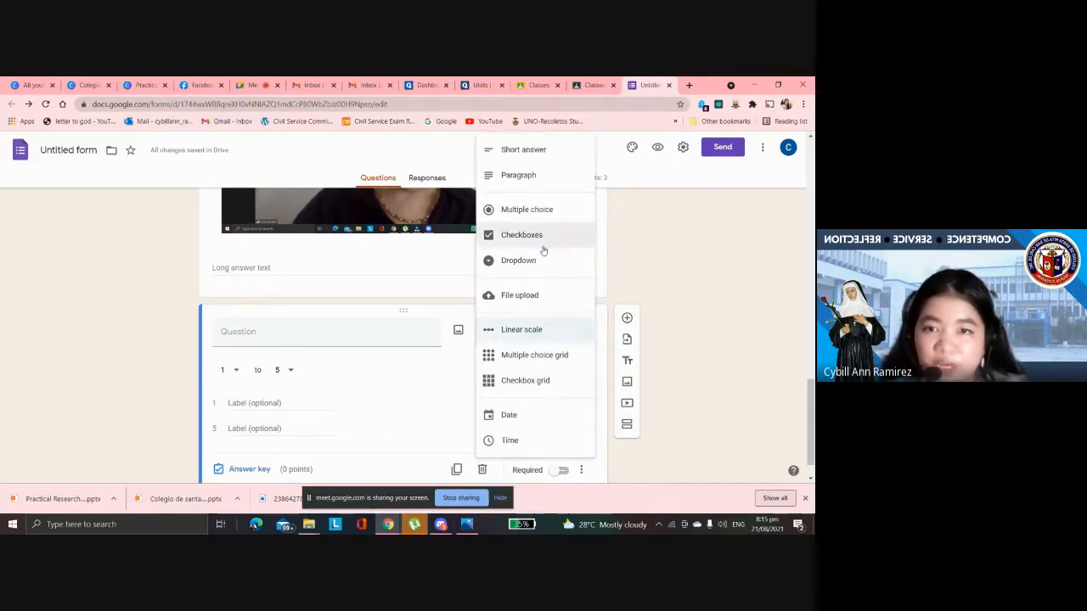
left_click(536, 236)
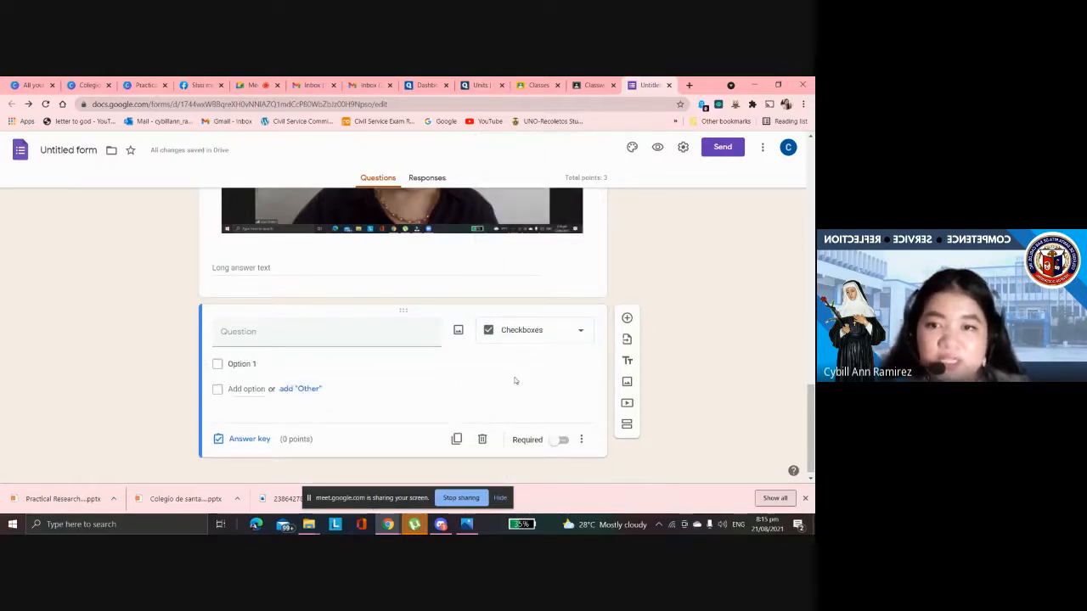
left_click(534, 340)
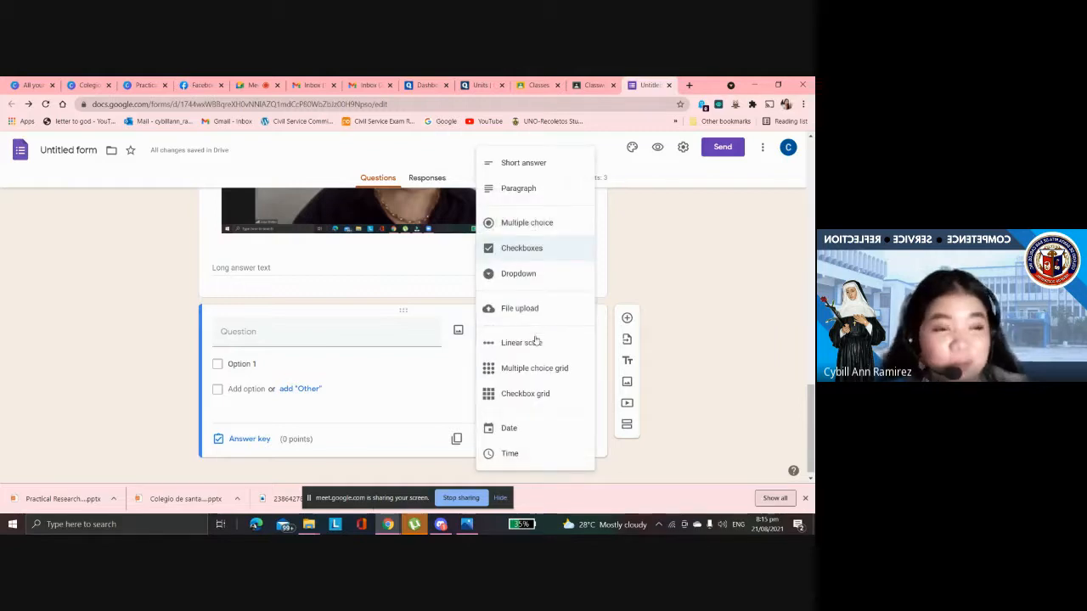
left_click(550, 225)
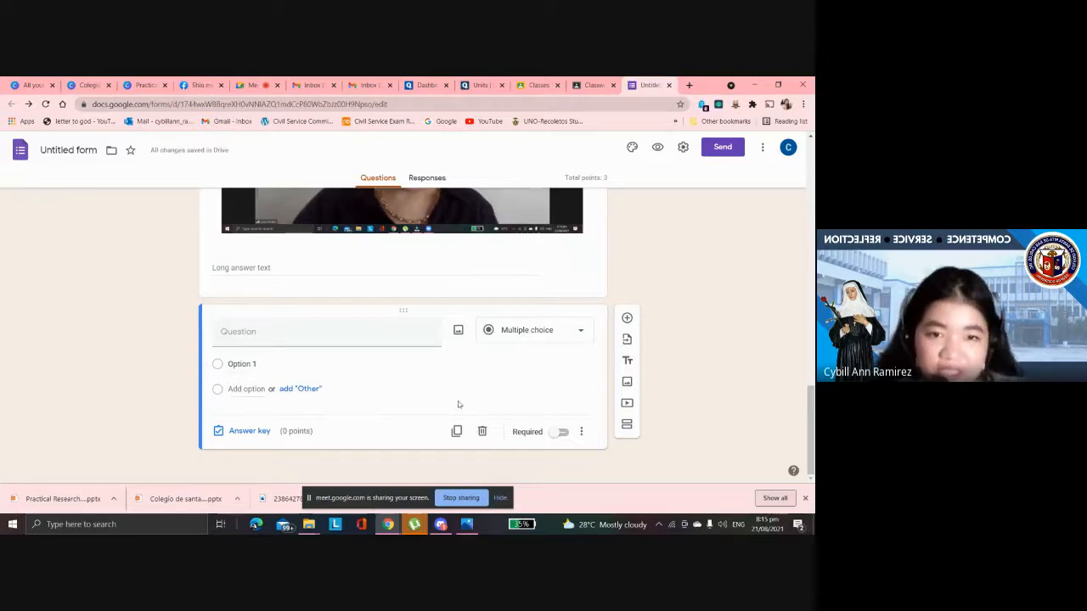
- Add Option 2 and Option 3 to the new multiple-choice question and make the question required
left_click(251, 389)
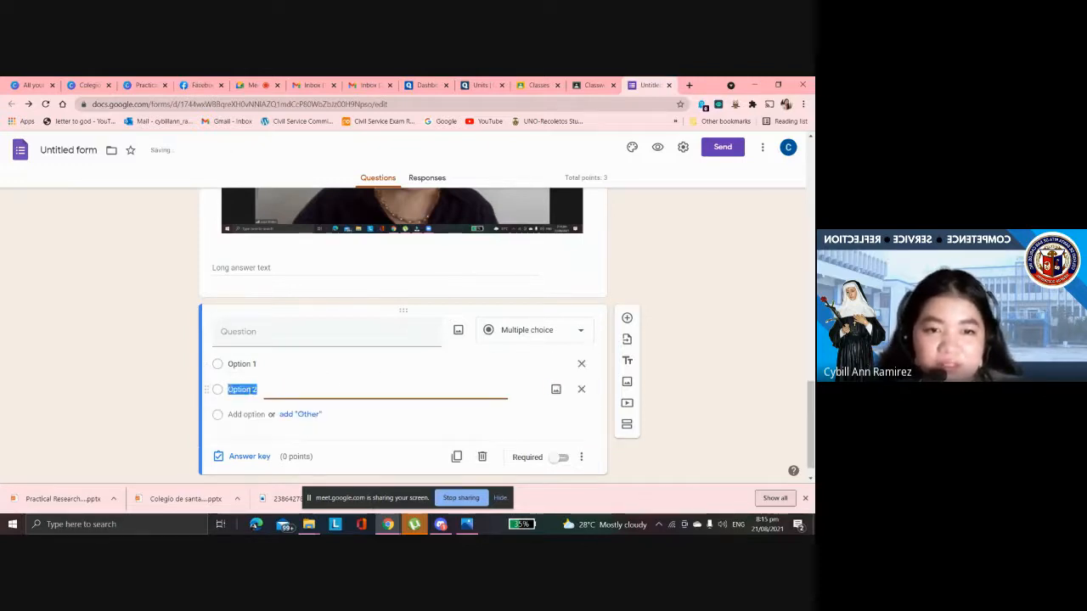
right_click(252, 391)
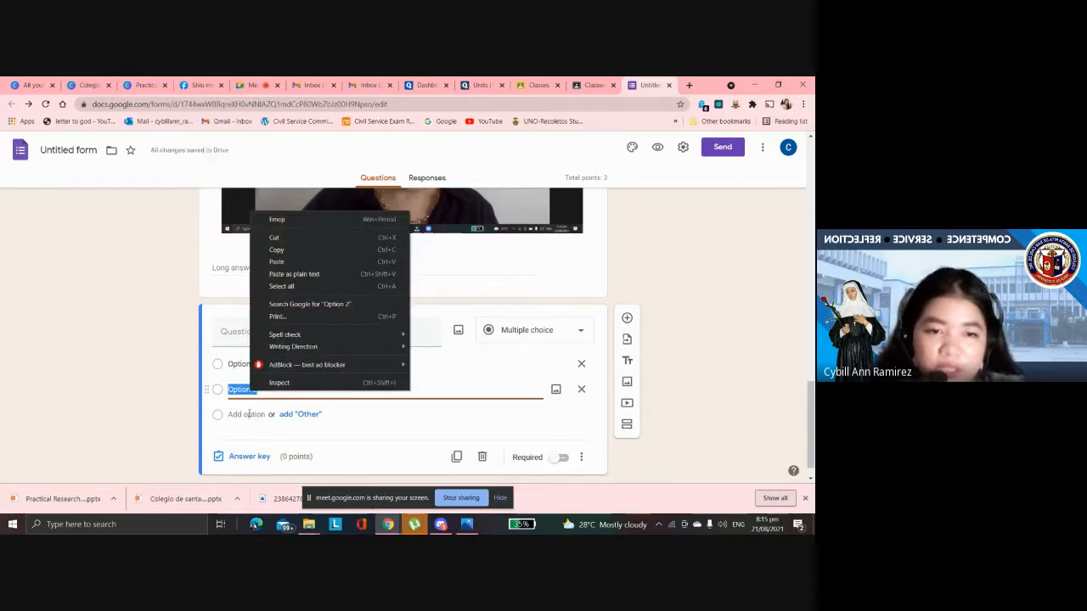
left_click(251, 416)
left_click(251, 417)
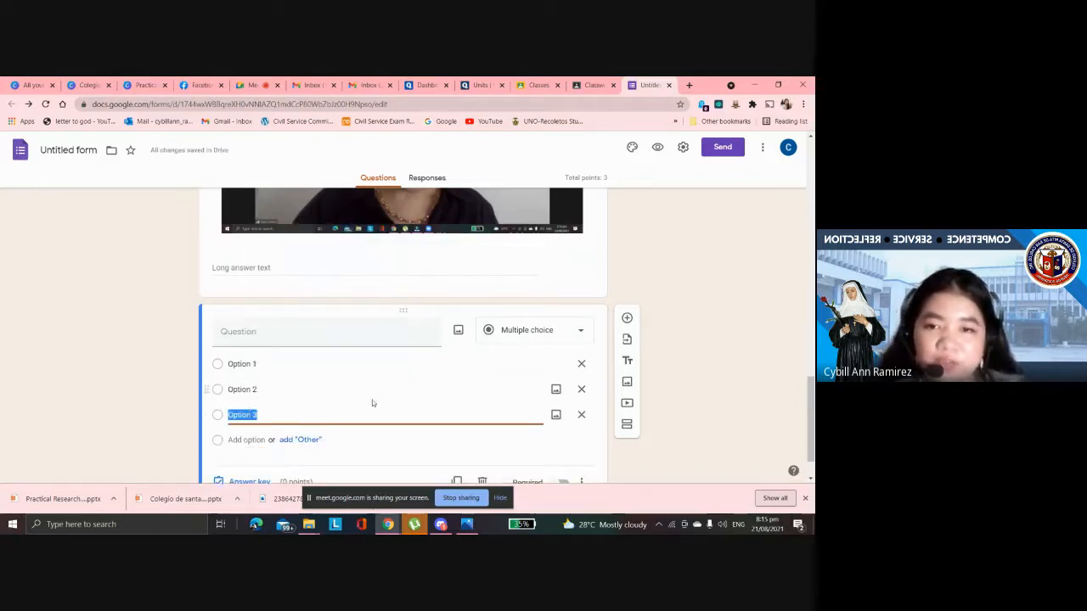
left_click(538, 329)
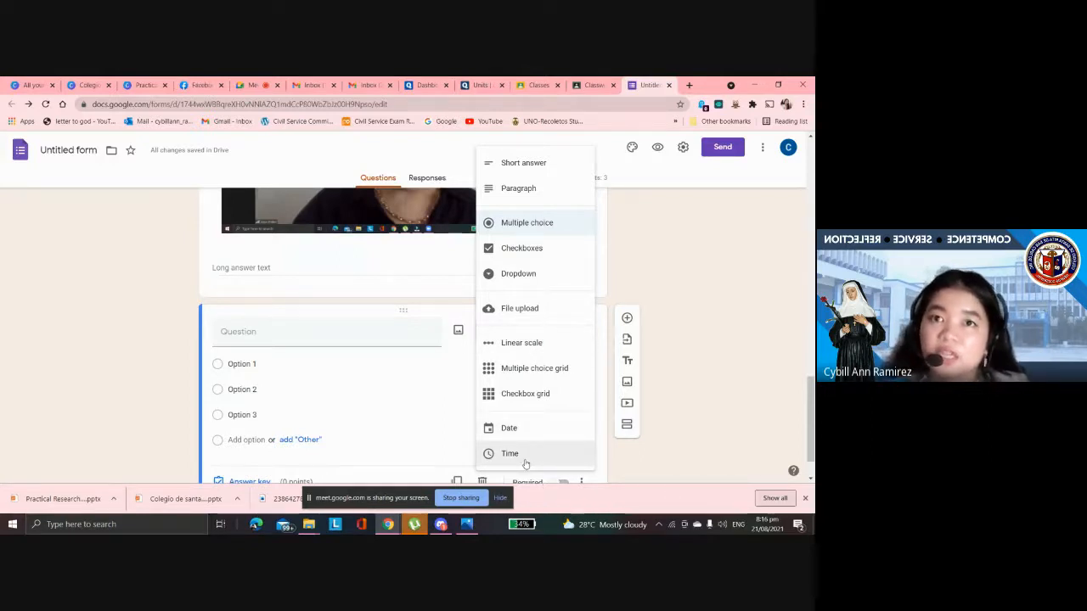
left_click(640, 458)
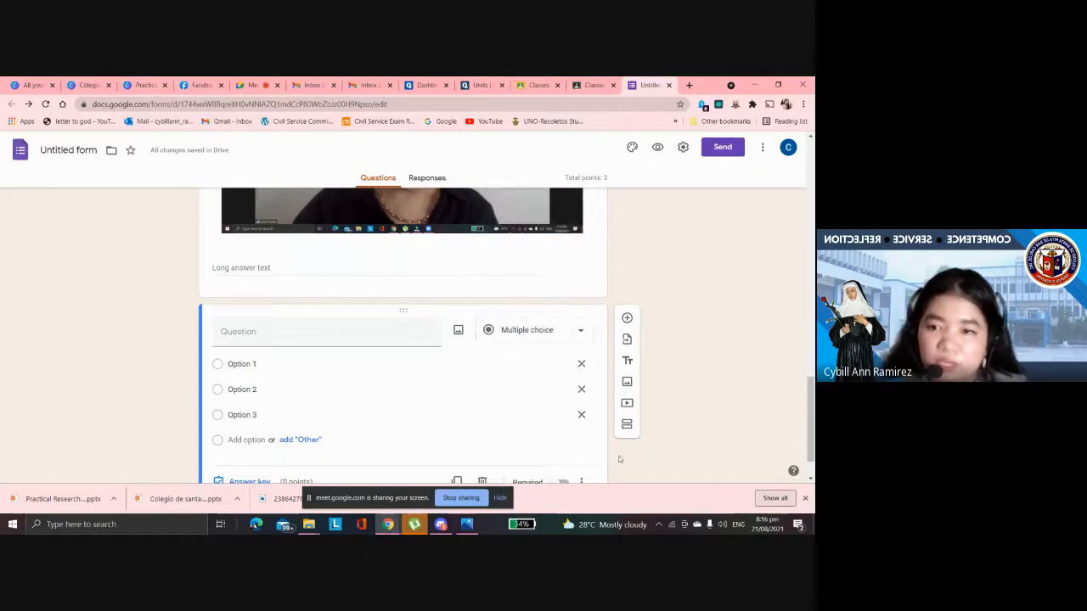
scroll(811, 451, "down", 1)
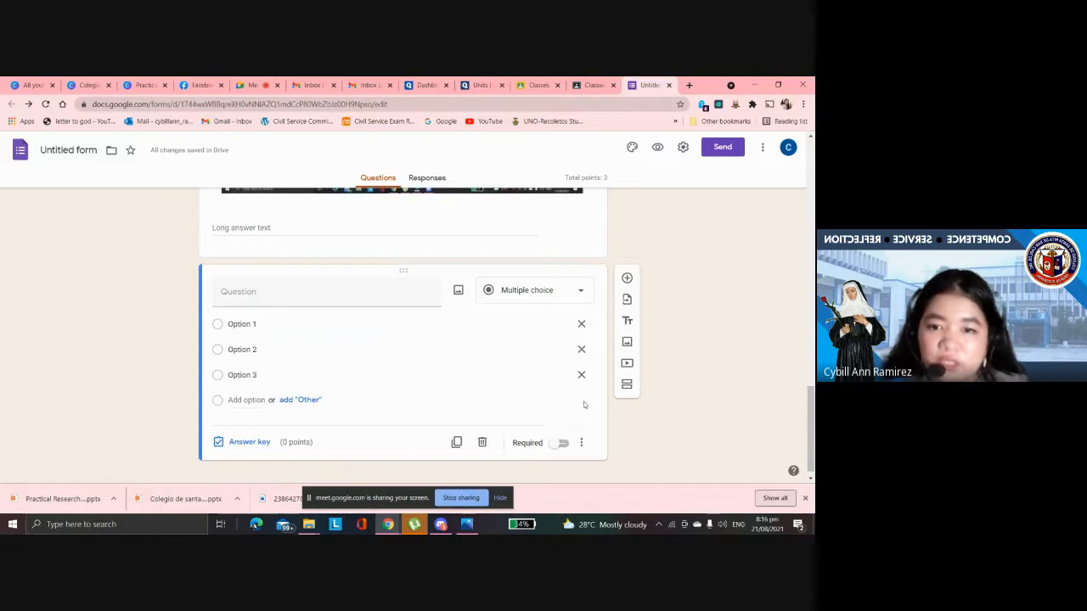
left_click(563, 442)
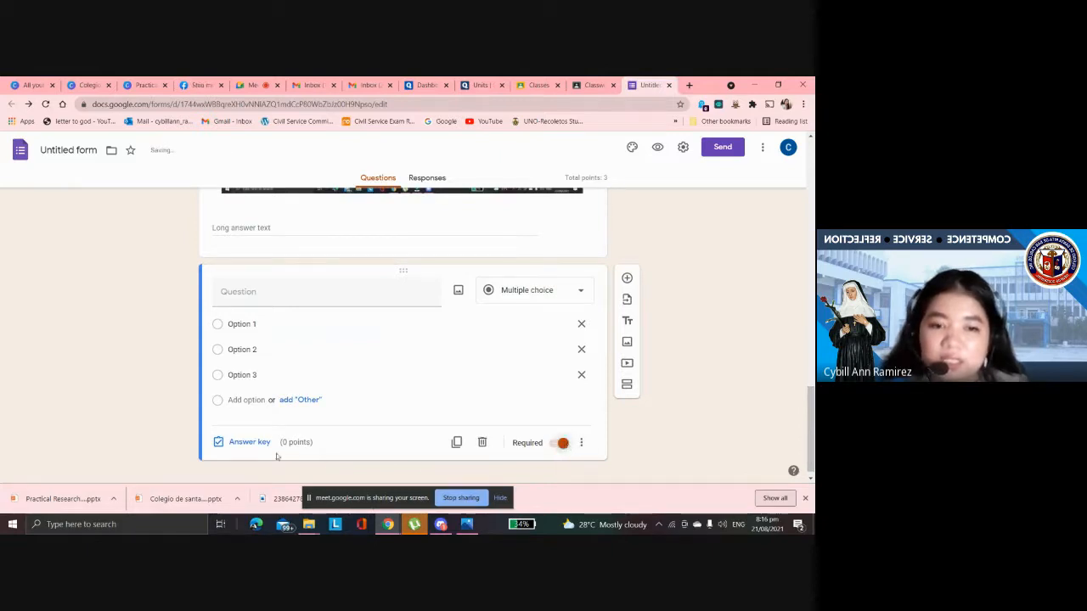
- Mark Option 2 as the correct answer in the question's answer key and set its value to 1 point
left_click(246, 445)
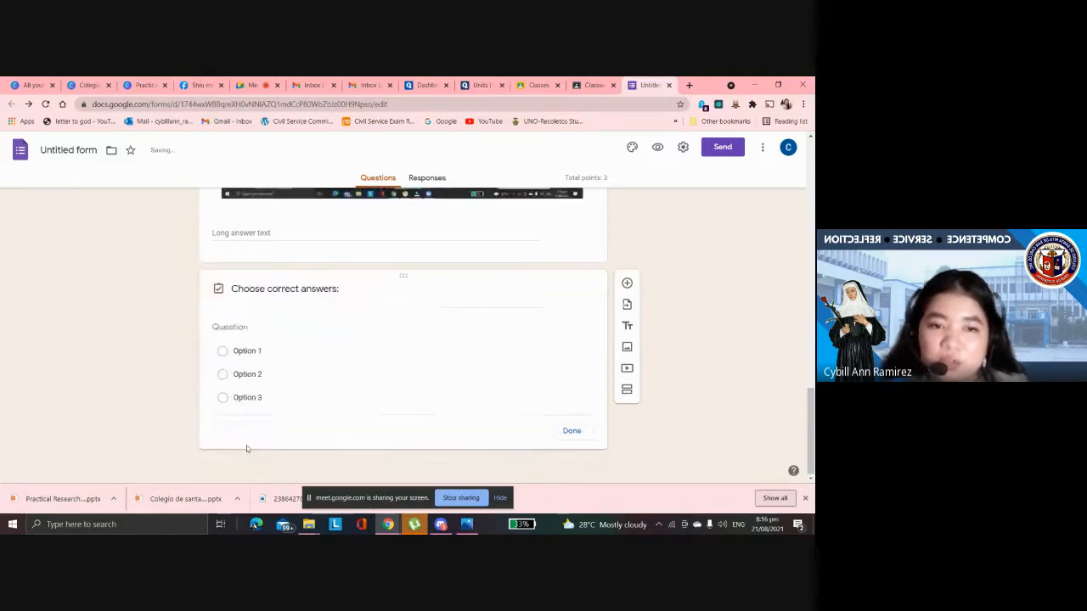
left_click(221, 372)
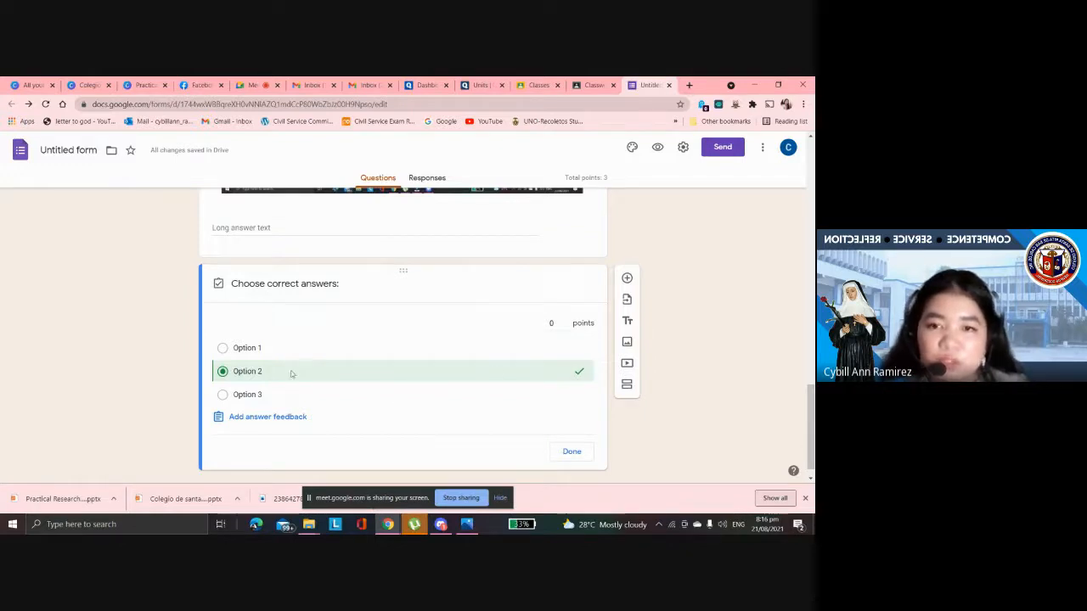
left_click(564, 321)
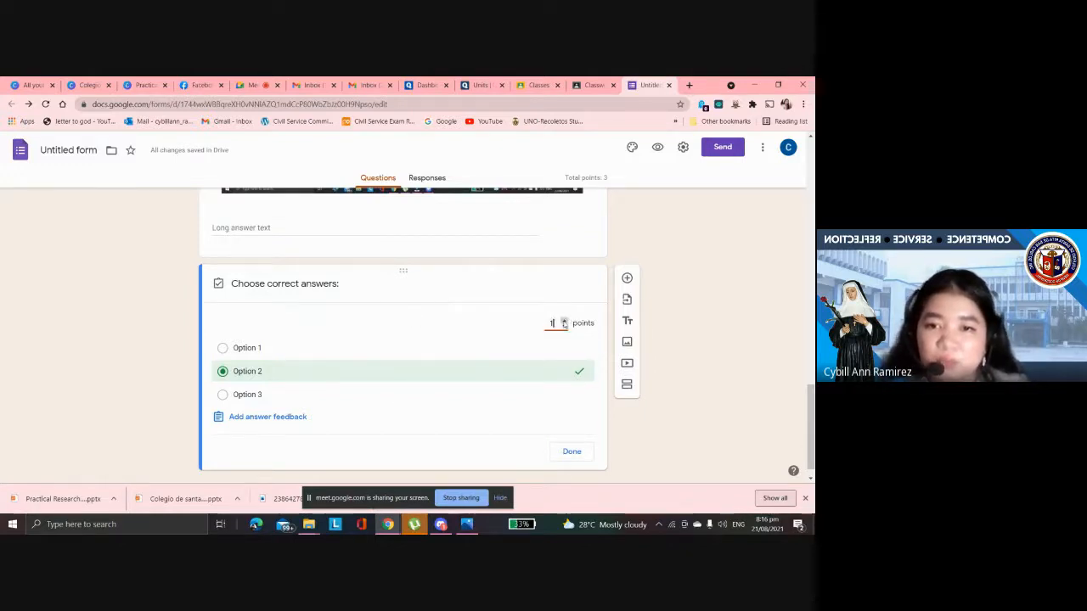
left_click(572, 459)
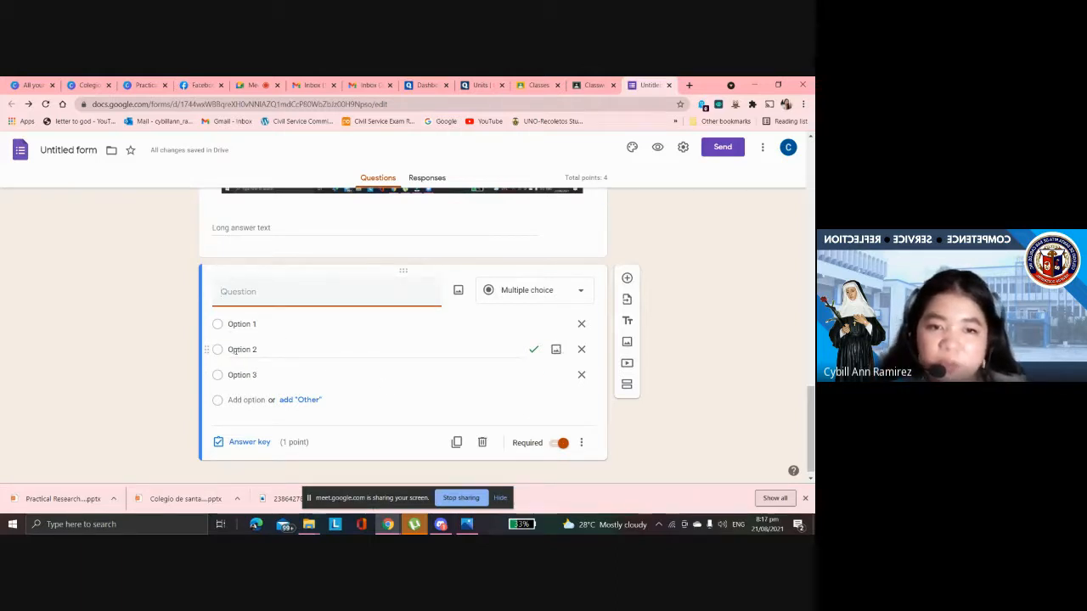
- Change the correct answer in the multiple-choice question's answer key to Option 3 only
left_click(248, 442)
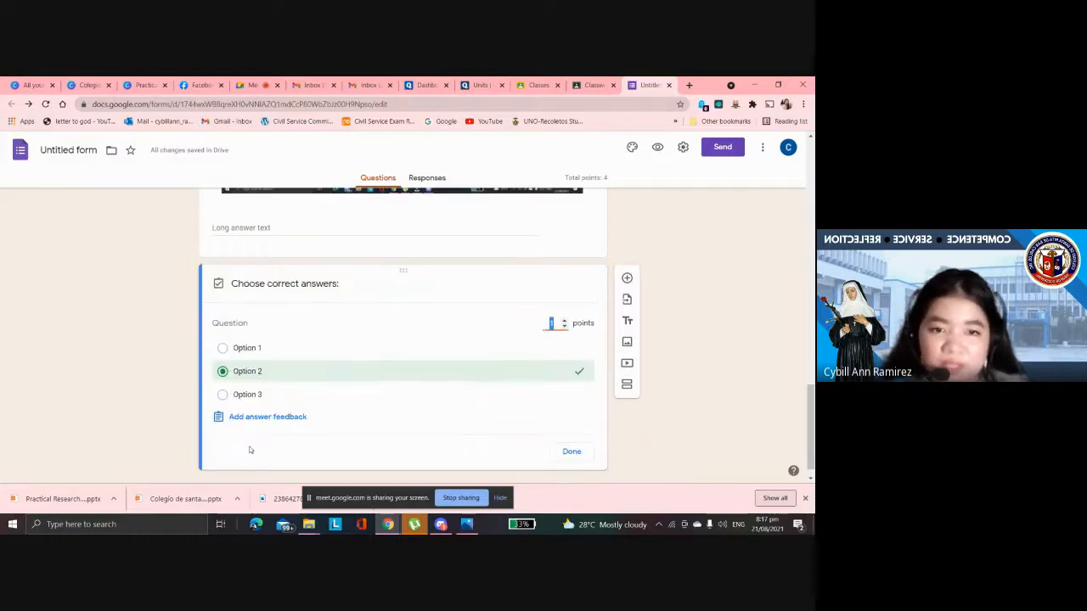
left_click(245, 398)
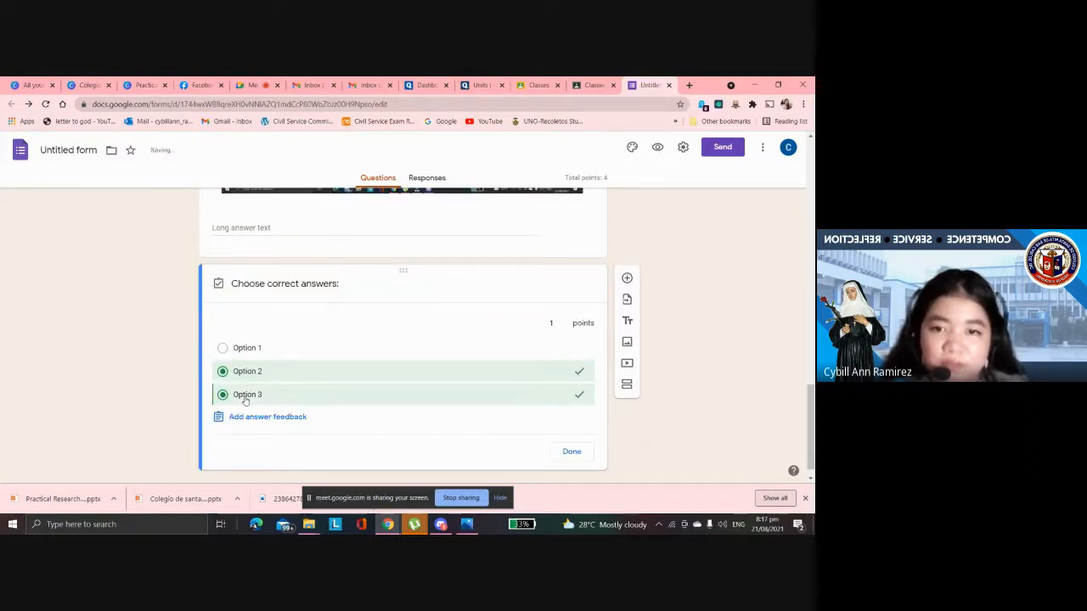
left_click(285, 376)
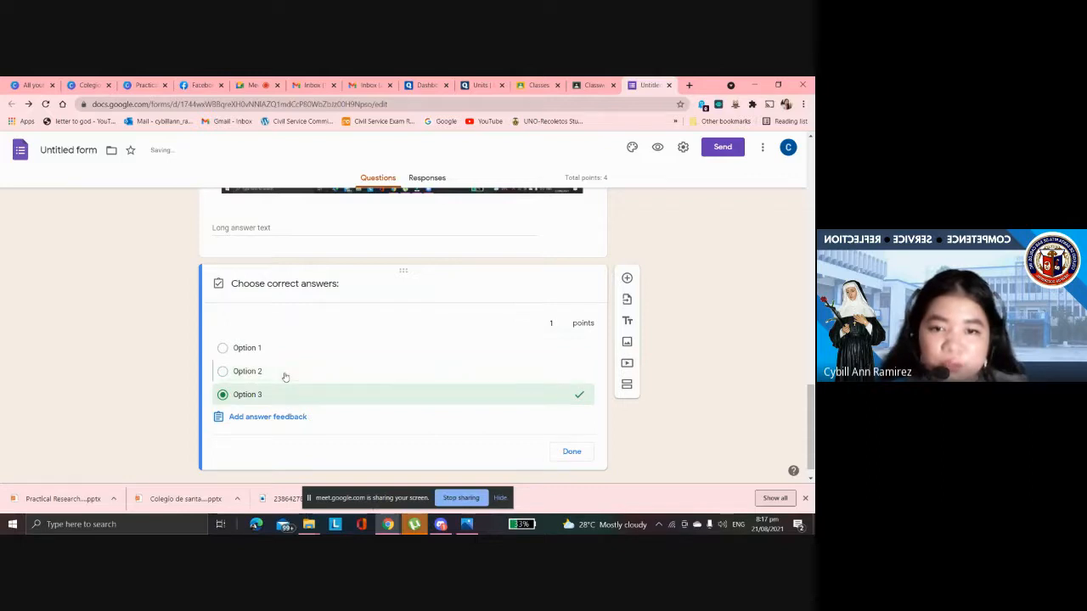
left_click(571, 450)
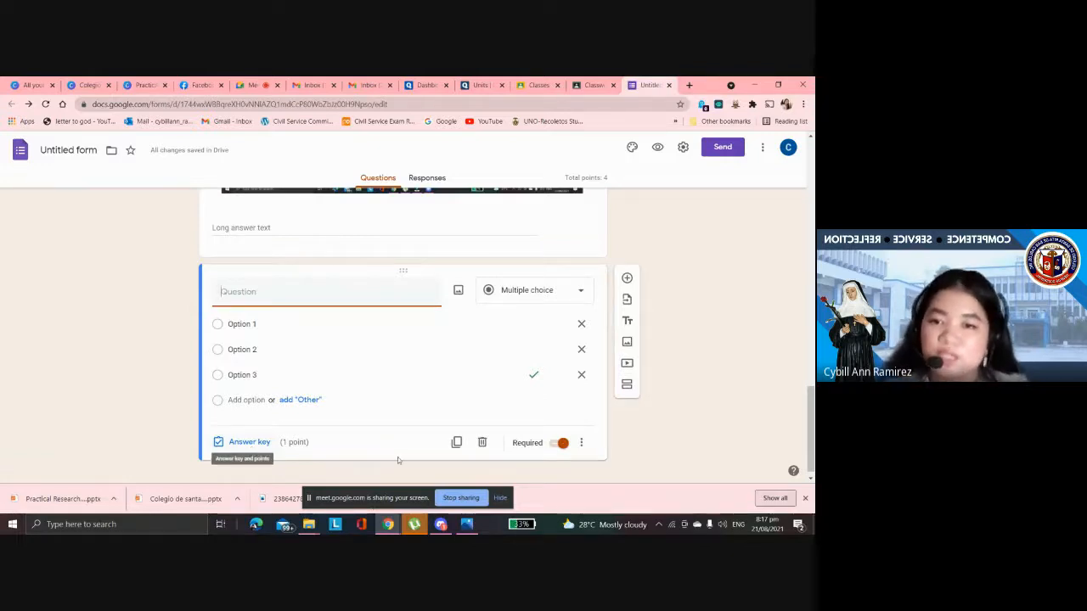
- Add a new section after the multiple-choice question, title it "Test 2", and dismiss the browser's downloads bar
left_click(627, 387)
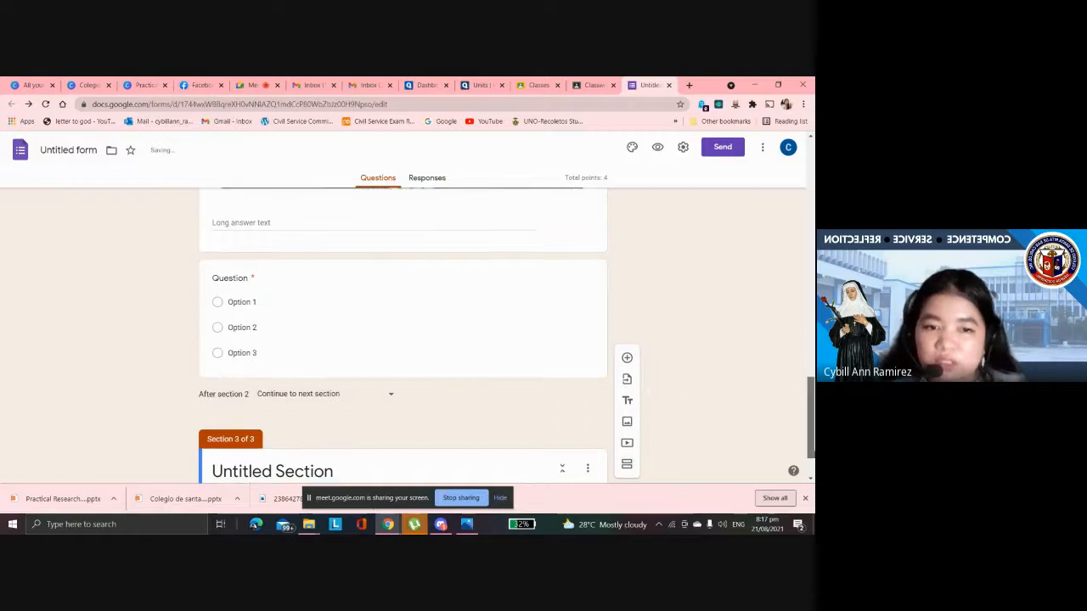
left_click(436, 416)
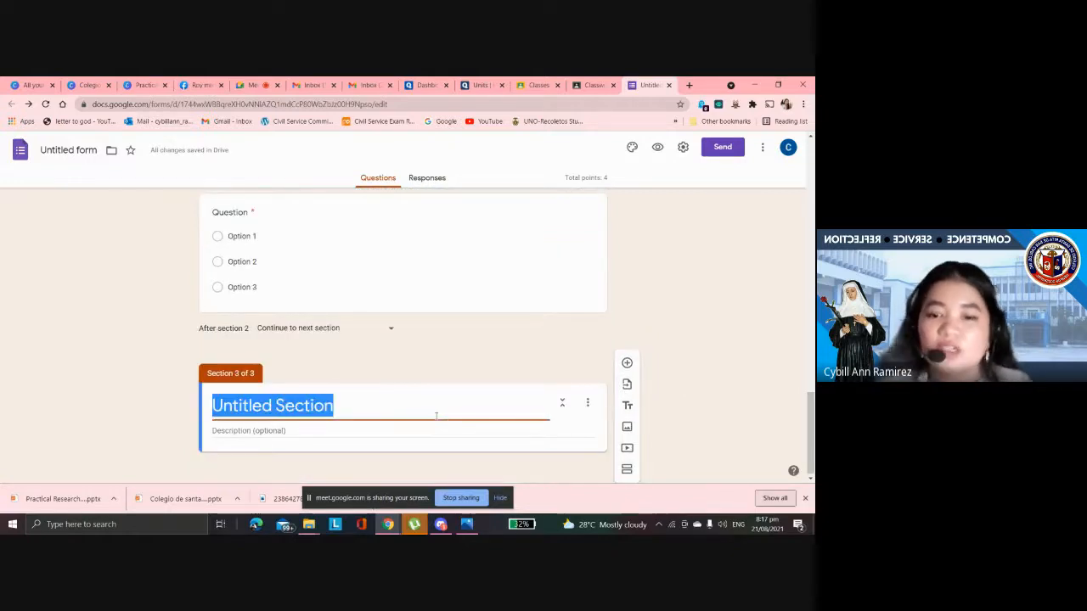
key("BackSpace")
type("Test ")
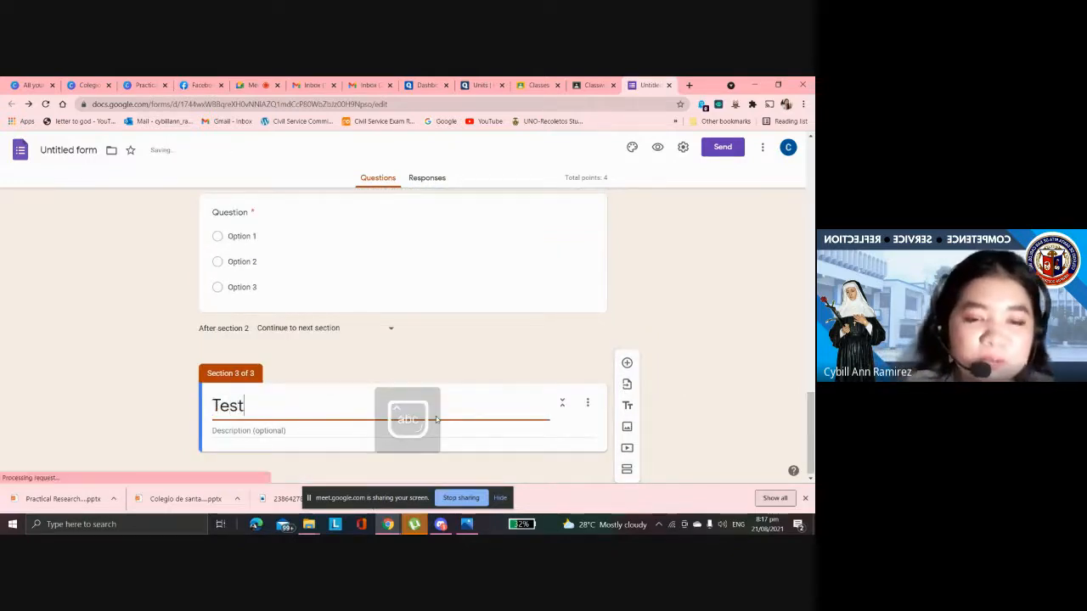
type("2")
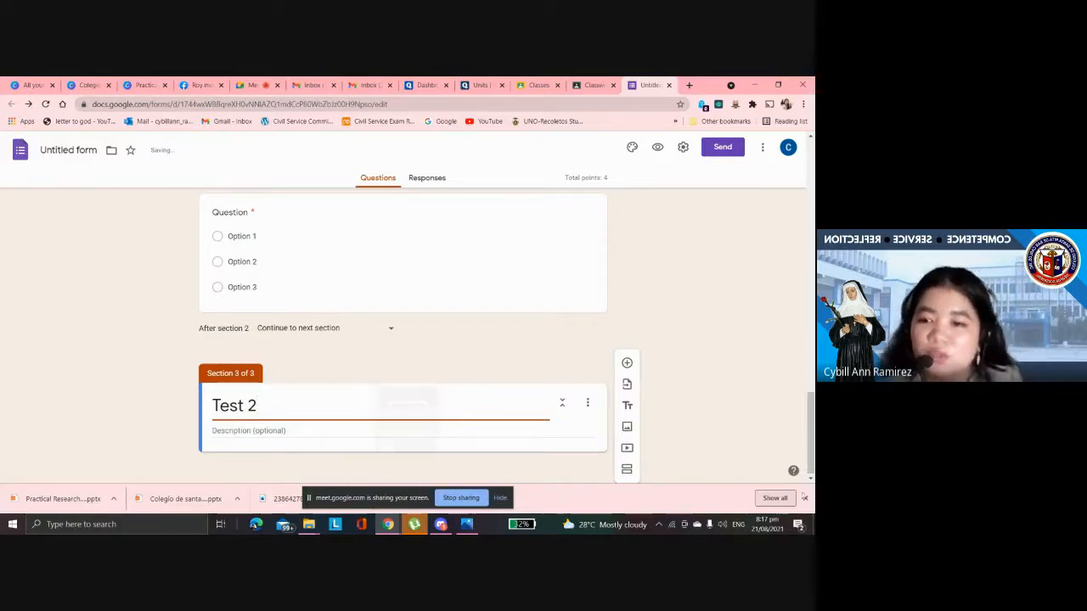
left_click(807, 498)
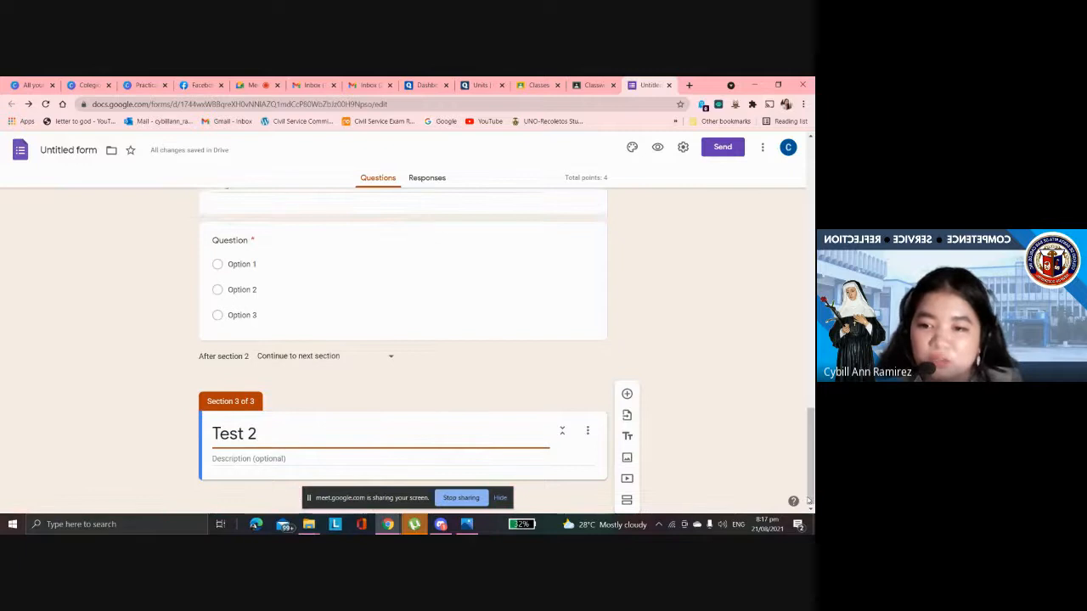
- Add a required Checkboxes question to the Test 2 section
left_click(625, 395)
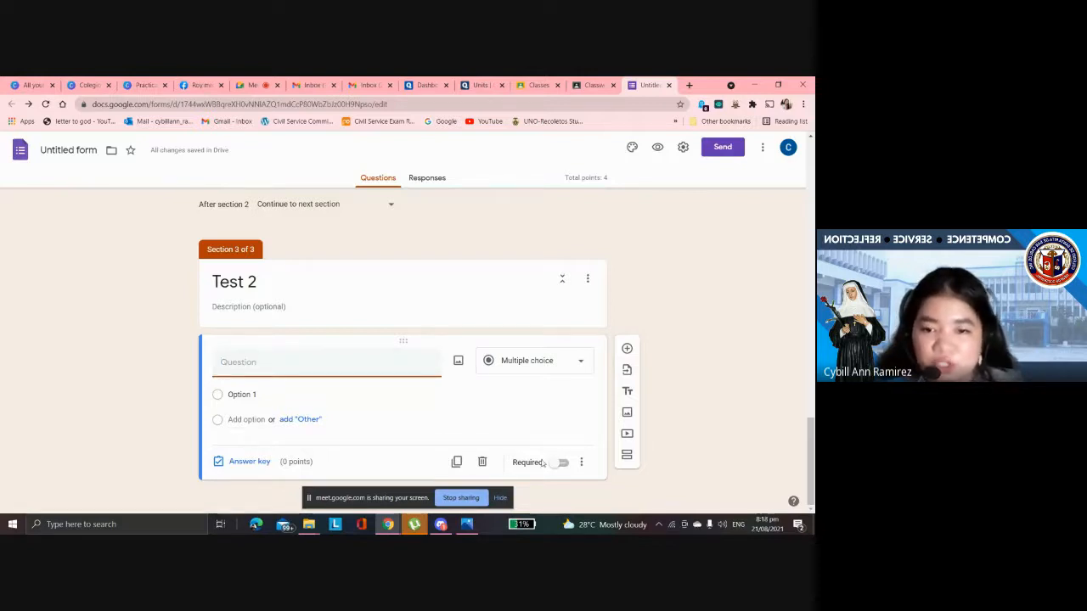
left_click(497, 361)
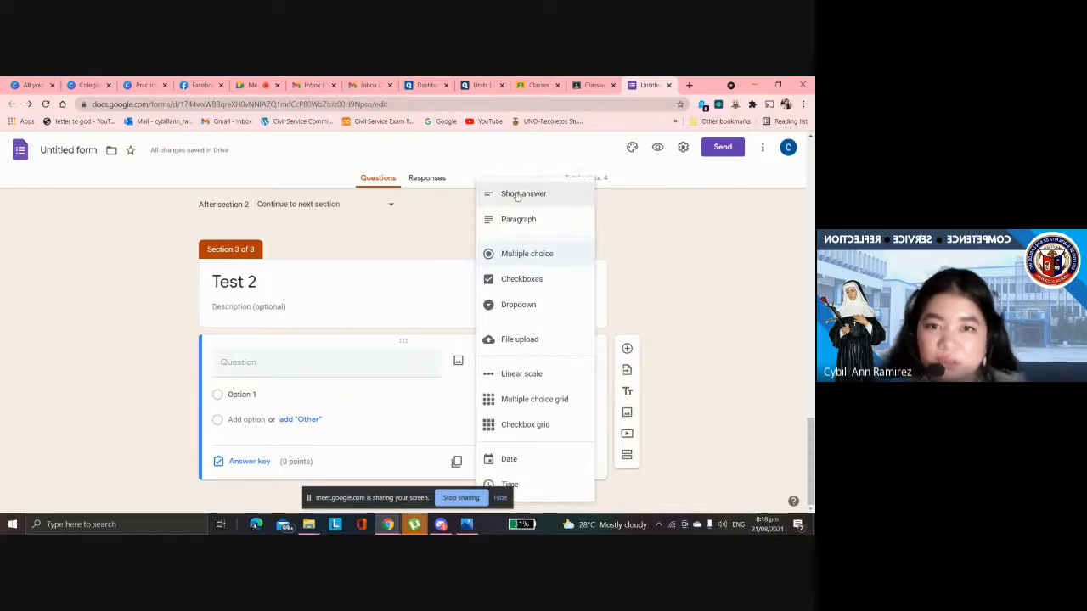
left_click(530, 283)
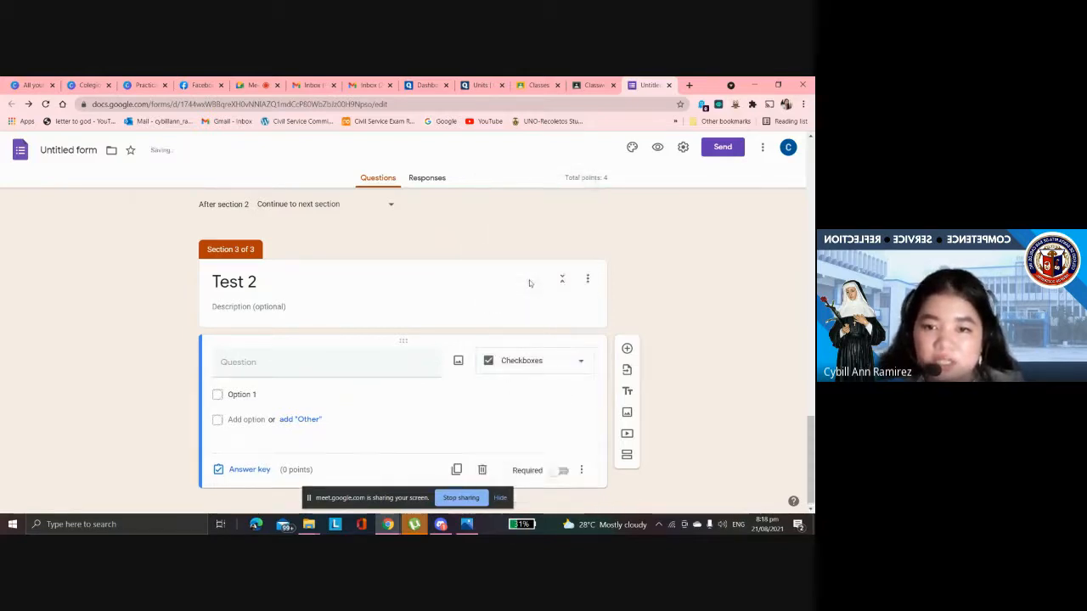
left_click(580, 469)
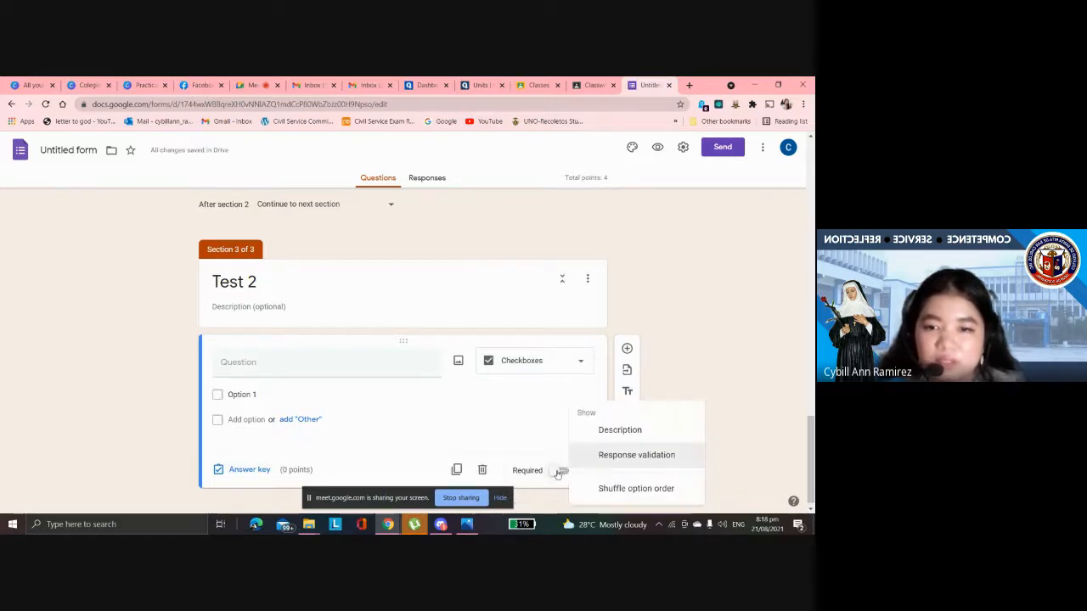
left_click(557, 473)
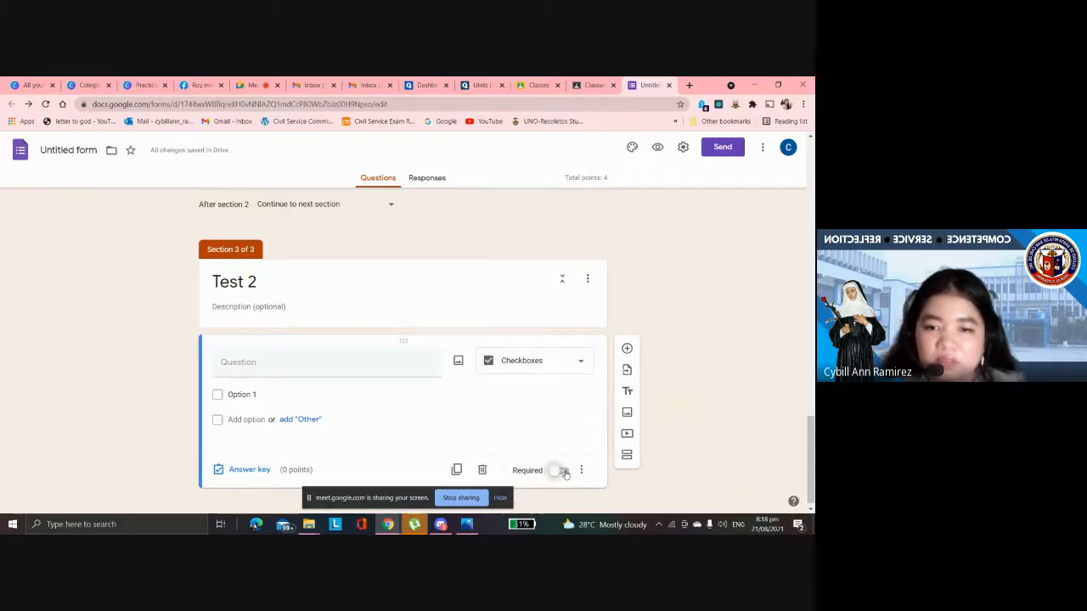
left_click(563, 472)
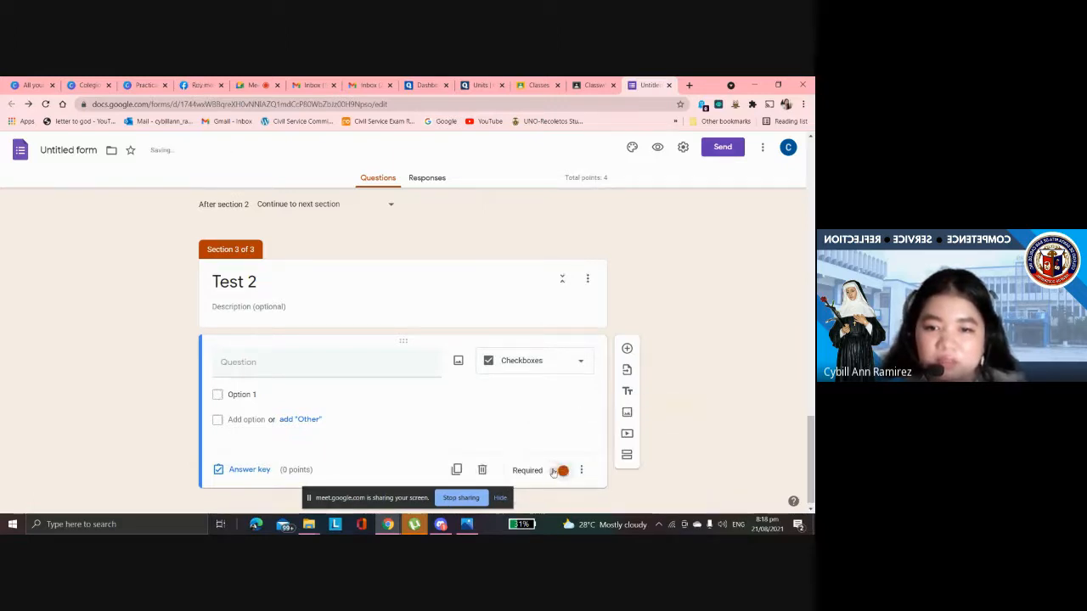
- Give the checkbox question four options, renaming the first one "A. APPLE" and keeping the default names for the others
left_click(239, 418)
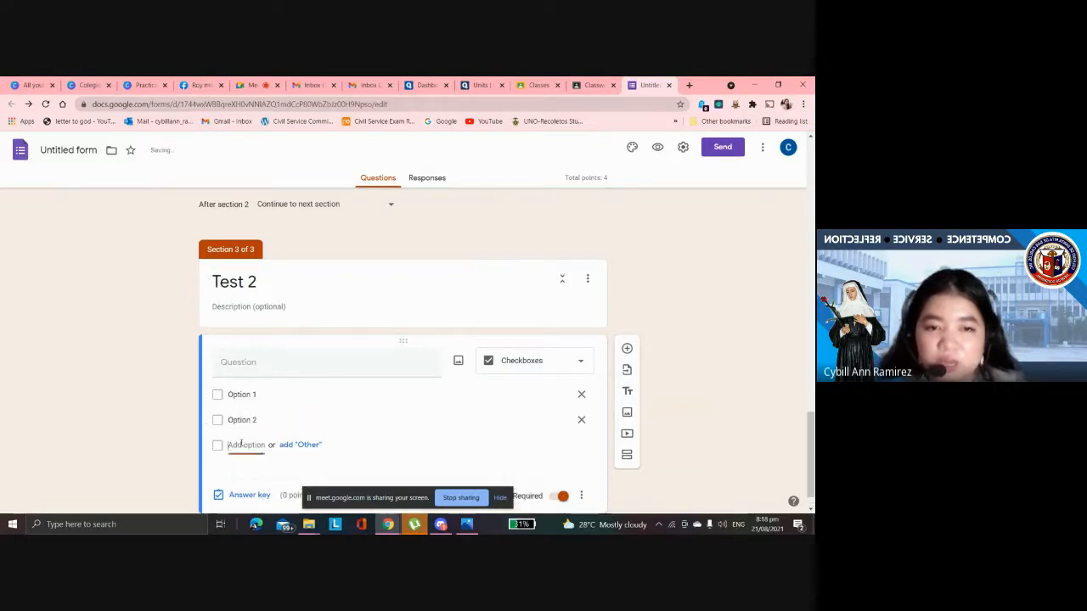
left_click(242, 444)
left_click(263, 396)
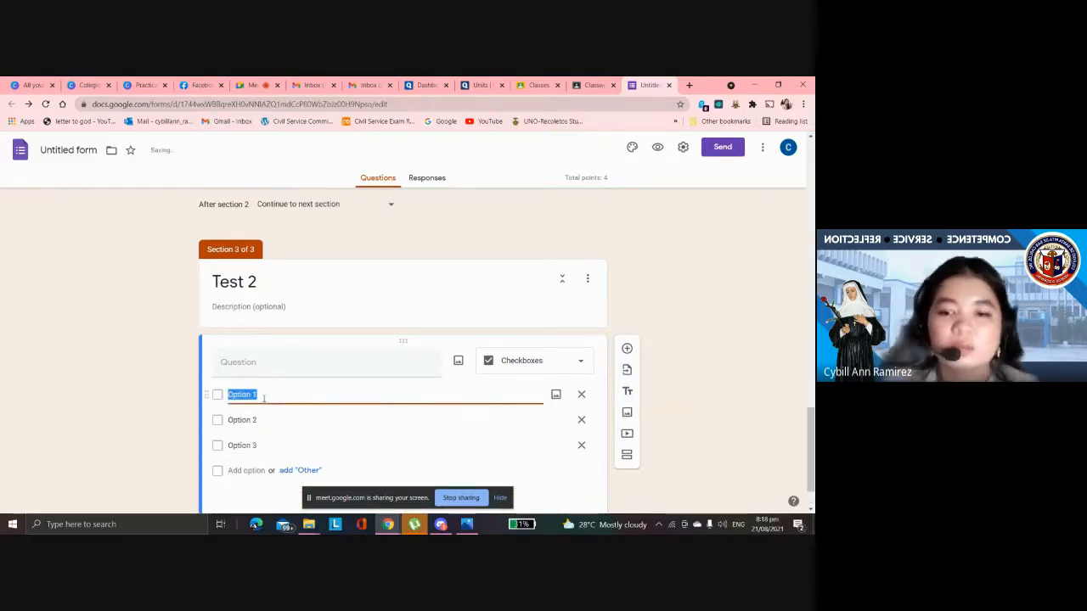
key("BackSpace")
type("A. A")
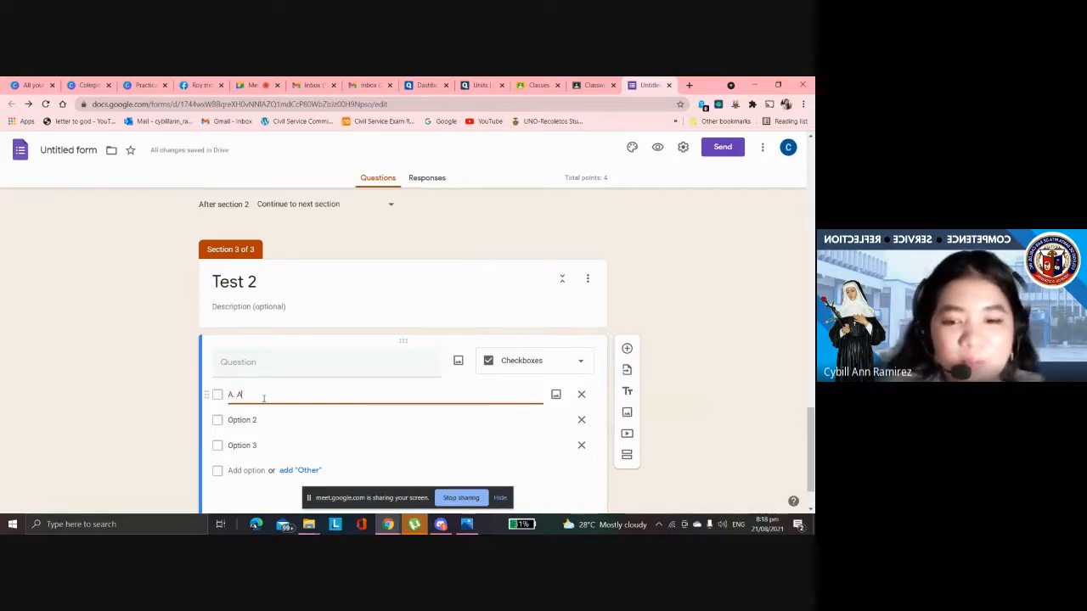
type("PPLE")
key("Caps_Lock")
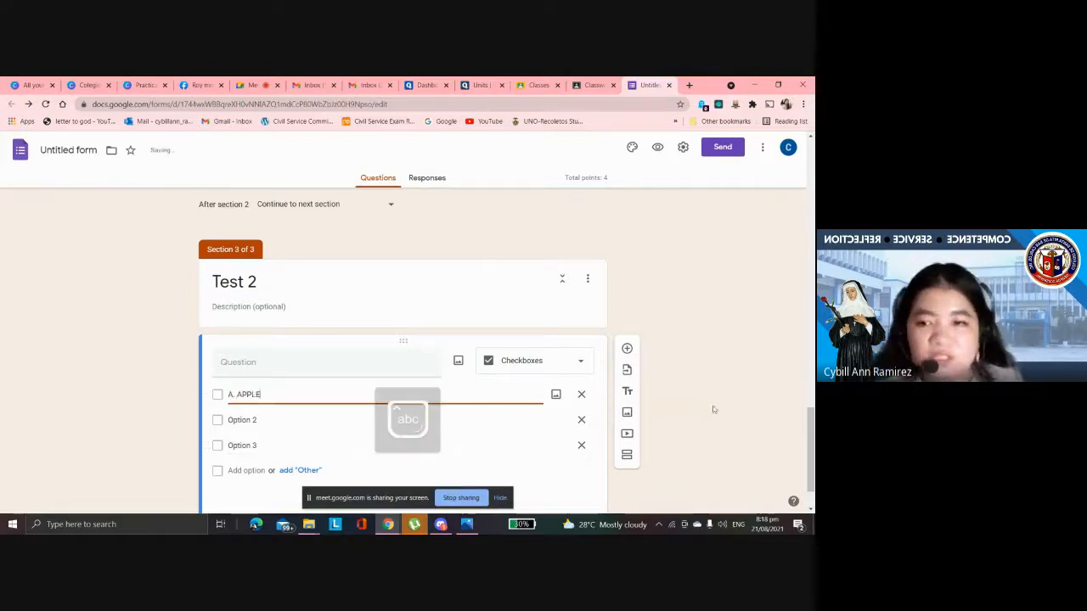
scroll(720, 433, "down", 1)
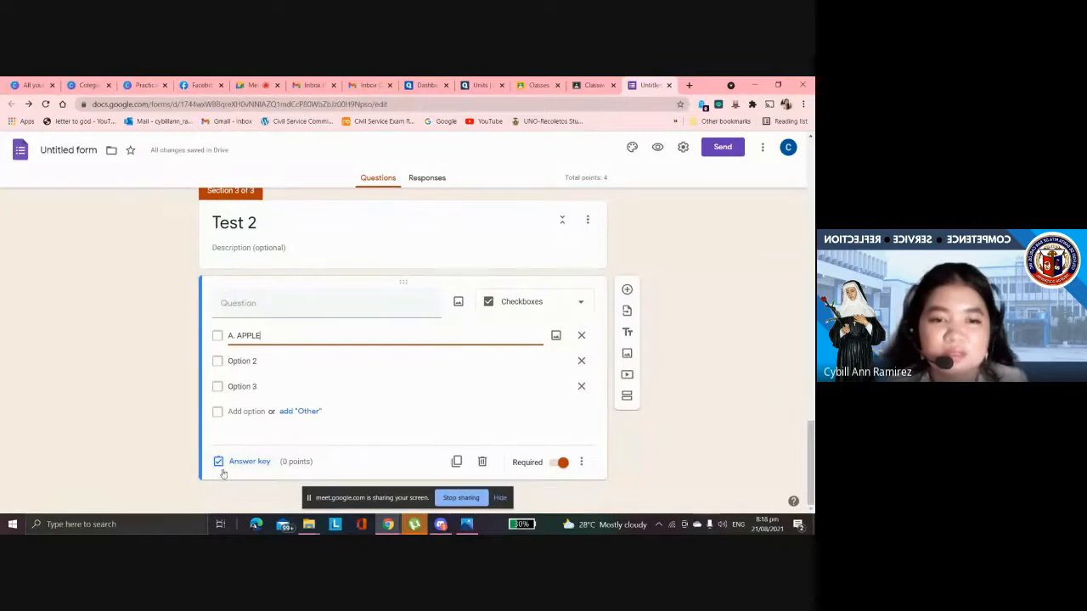
left_click(245, 411)
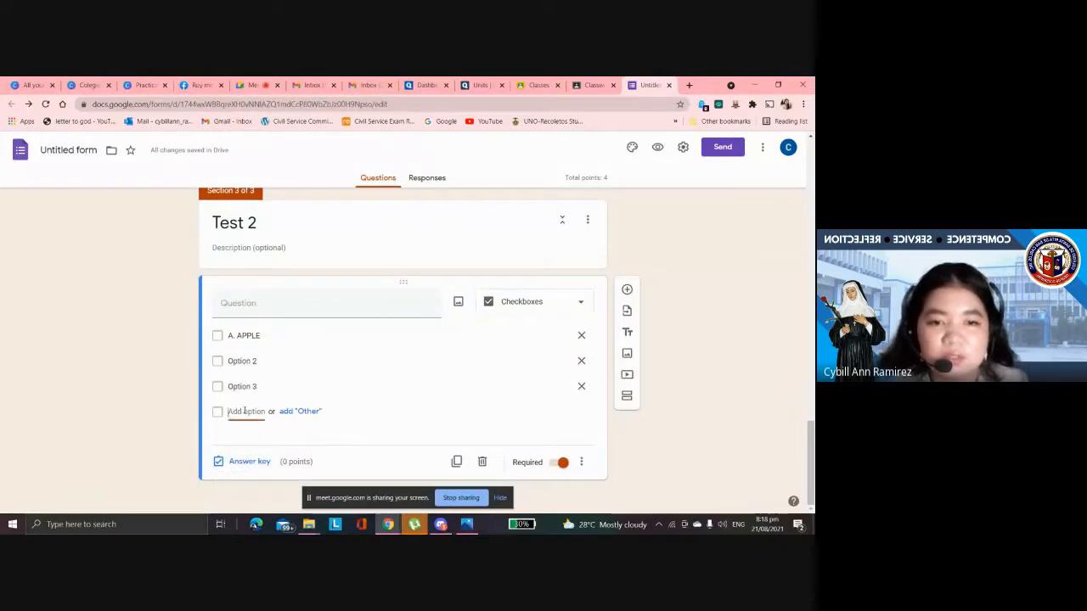
- Mark A. APPLE and Option 4 as correct answers in the checkbox question's answer key
left_click(244, 487)
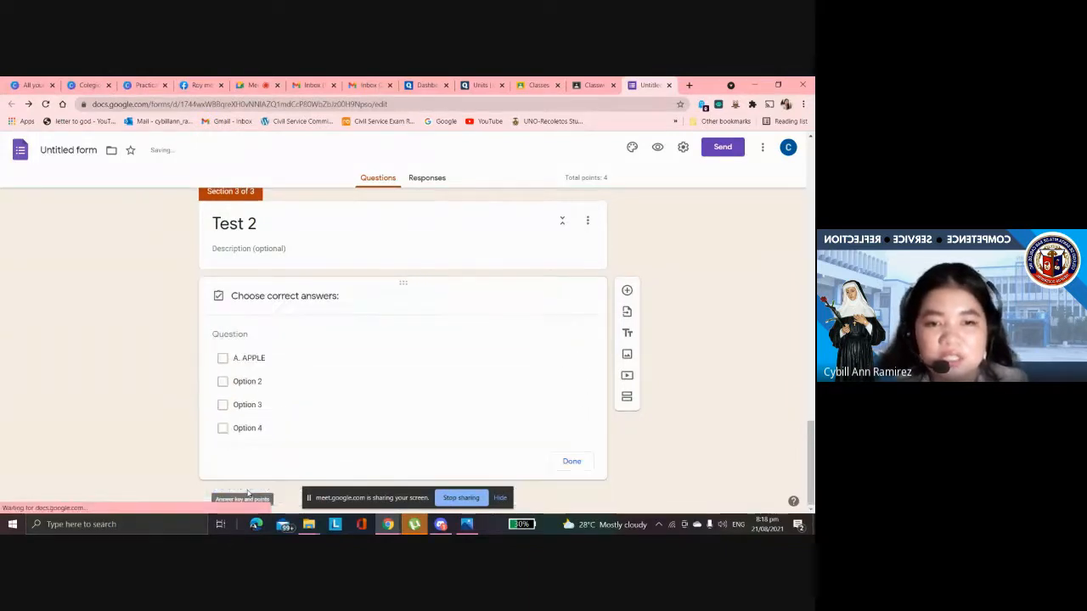
left_click(223, 359)
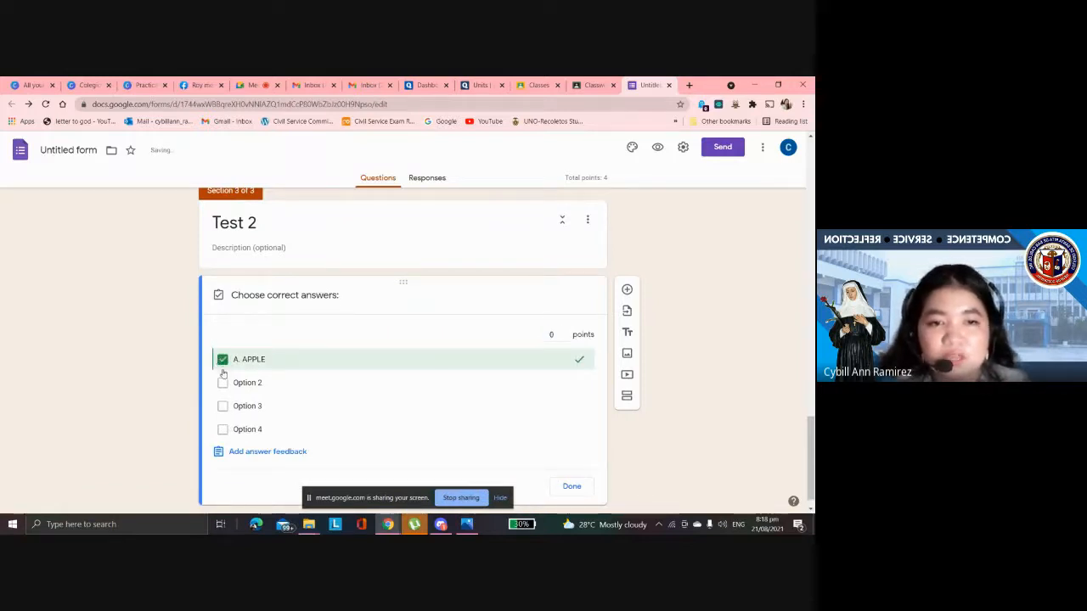
left_click(222, 429)
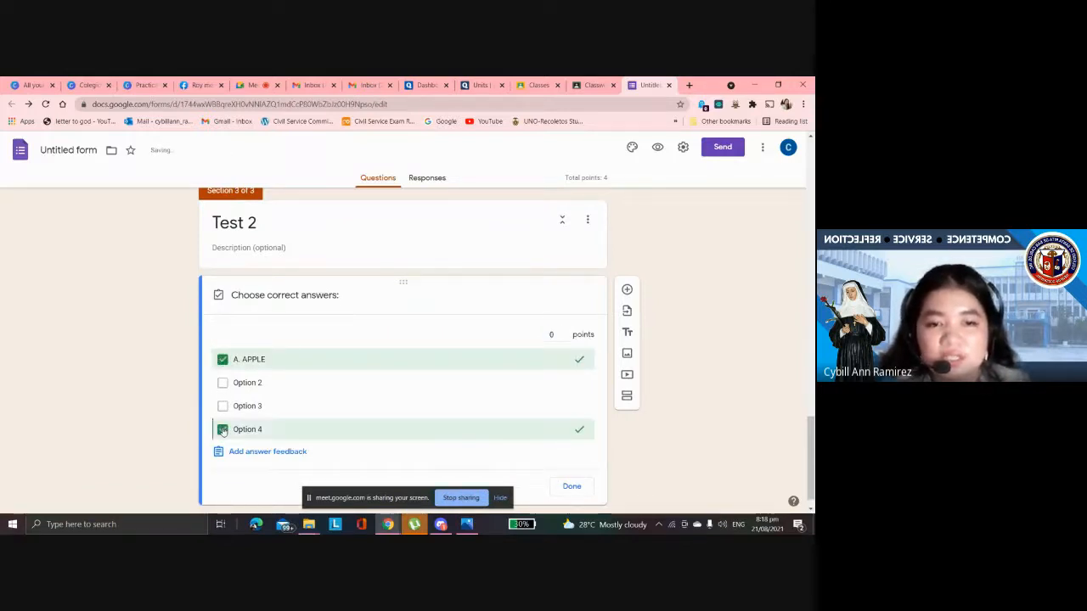
- Assign 2 points to the checkbox question and finish its answer key
left_click(564, 331)
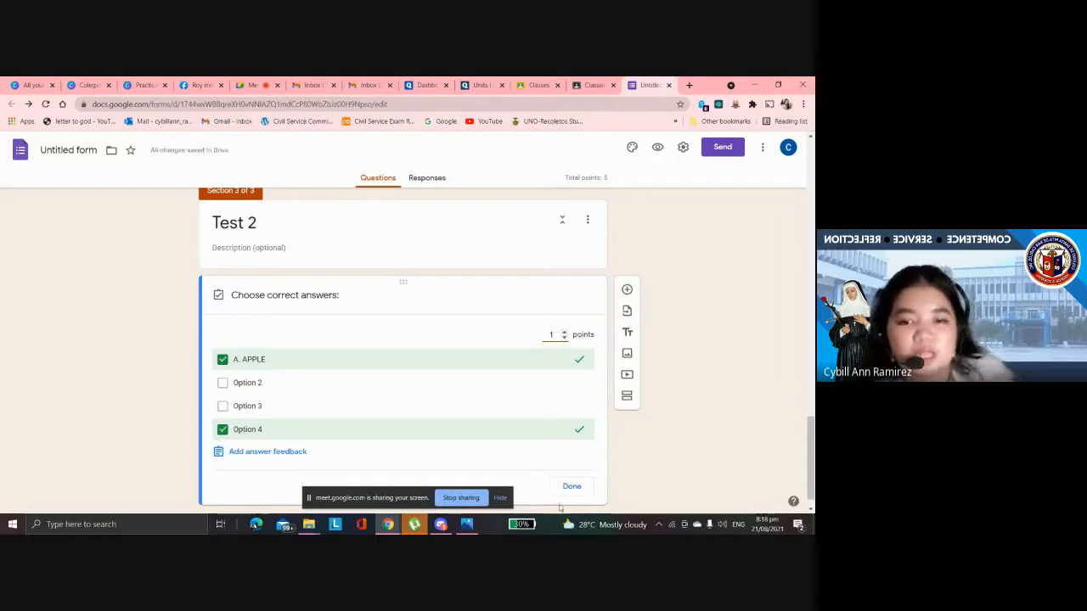
left_click(564, 334)
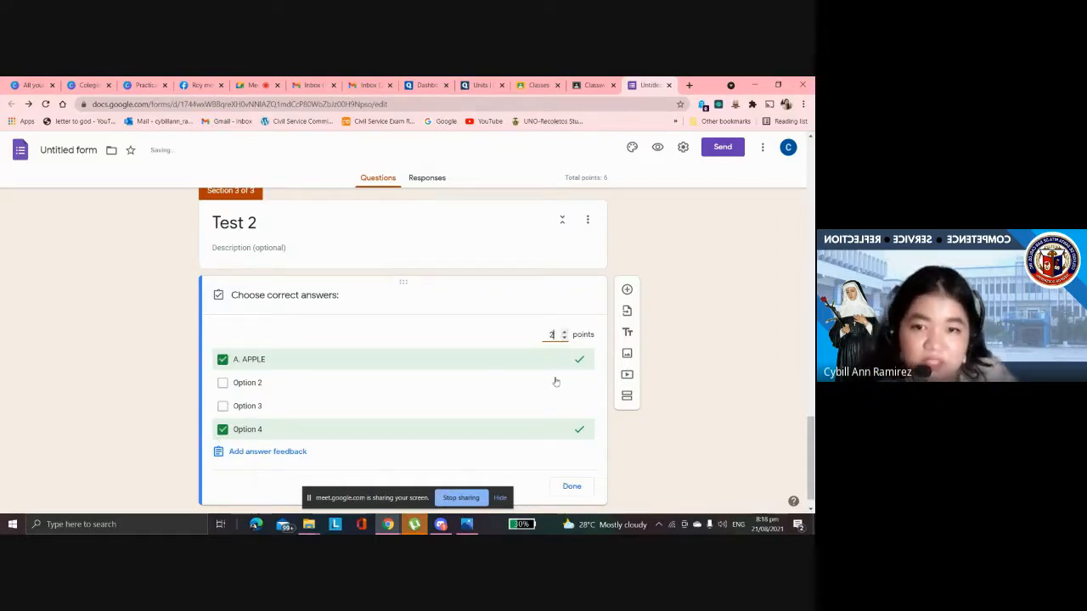
left_click(573, 487)
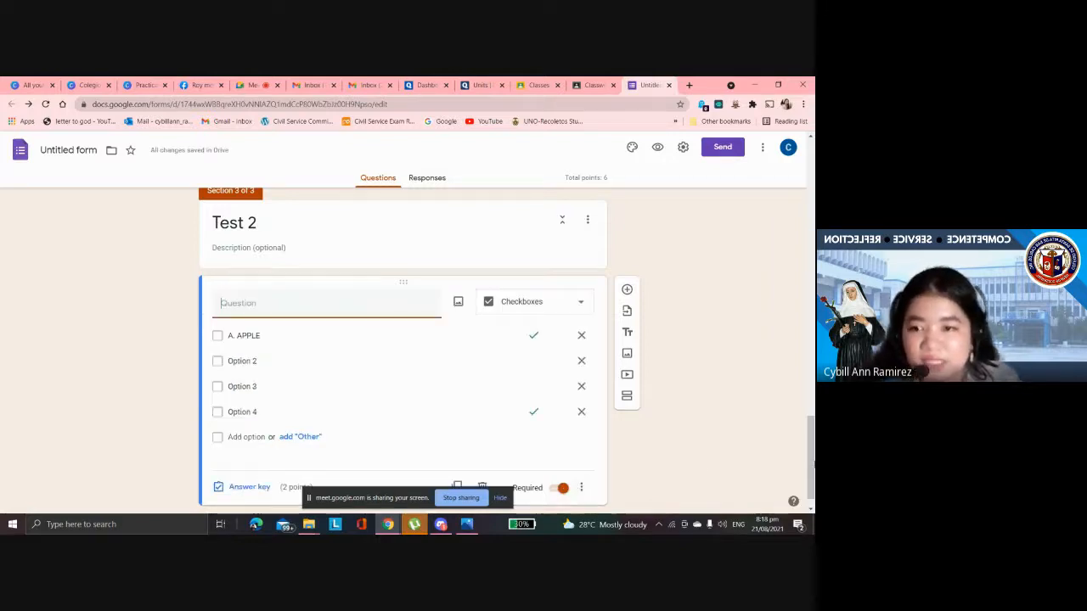
- Rename the untitled form file to match its heading, Lesson 1 Quiz
scroll(808, 446, "up", 2)
left_click_drag(814, 440, 811, 183)
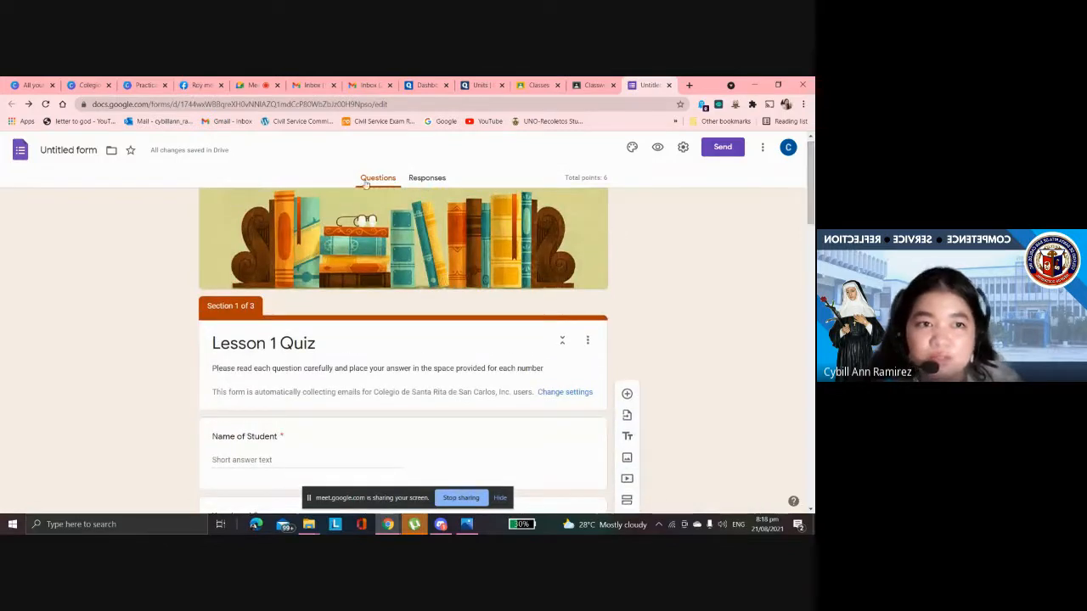
left_click(69, 149)
left_click(139, 297)
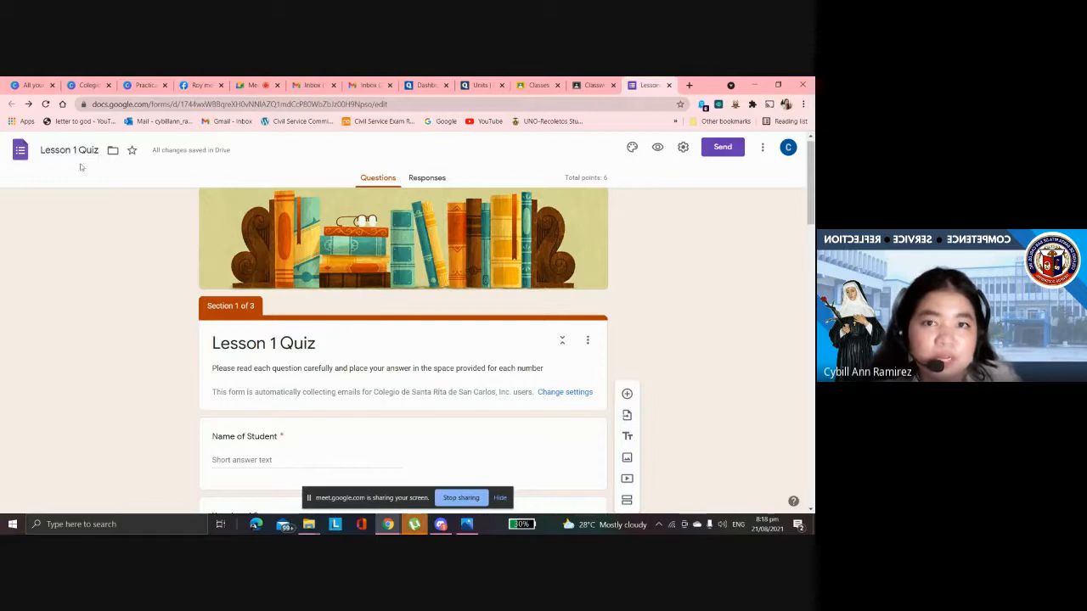
- Switch to the Lesson 1 Quiz assignment in Google Classroom and open its attached form in another browser tab
left_click(585, 85)
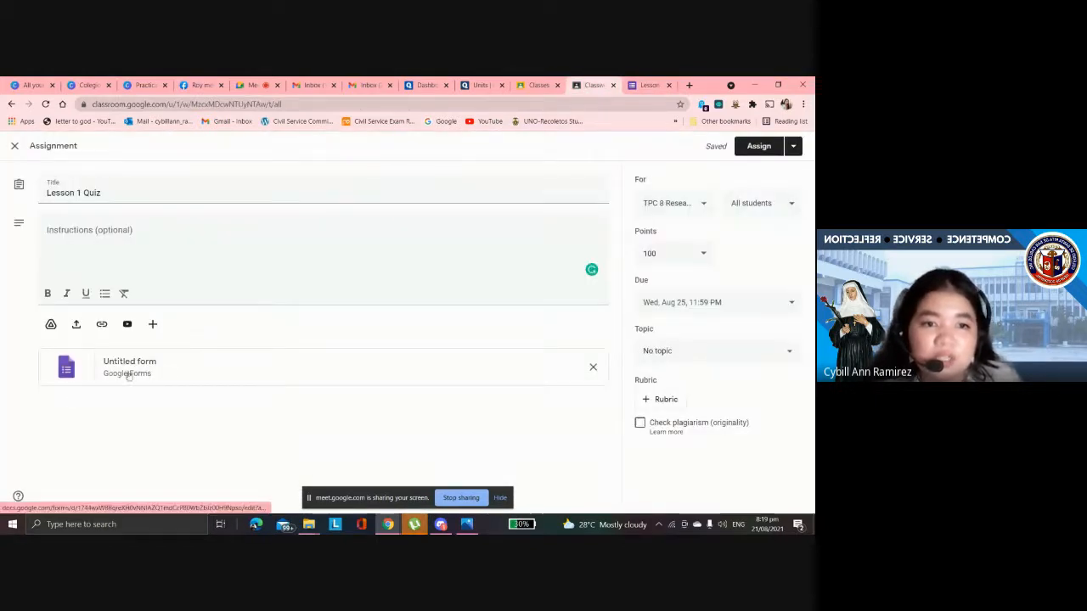
left_click(165, 367)
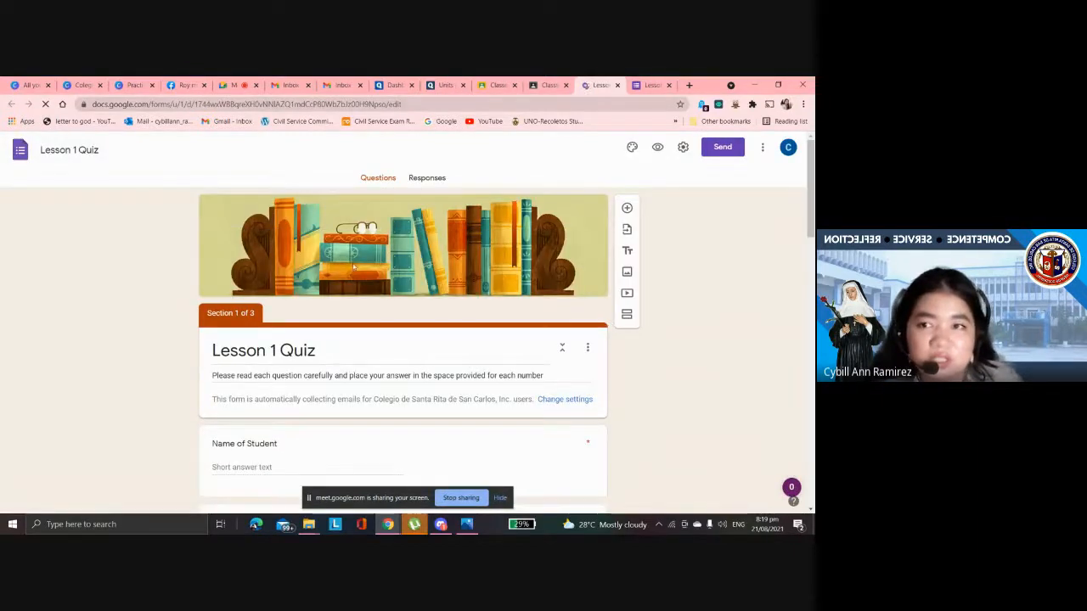
left_click(649, 86)
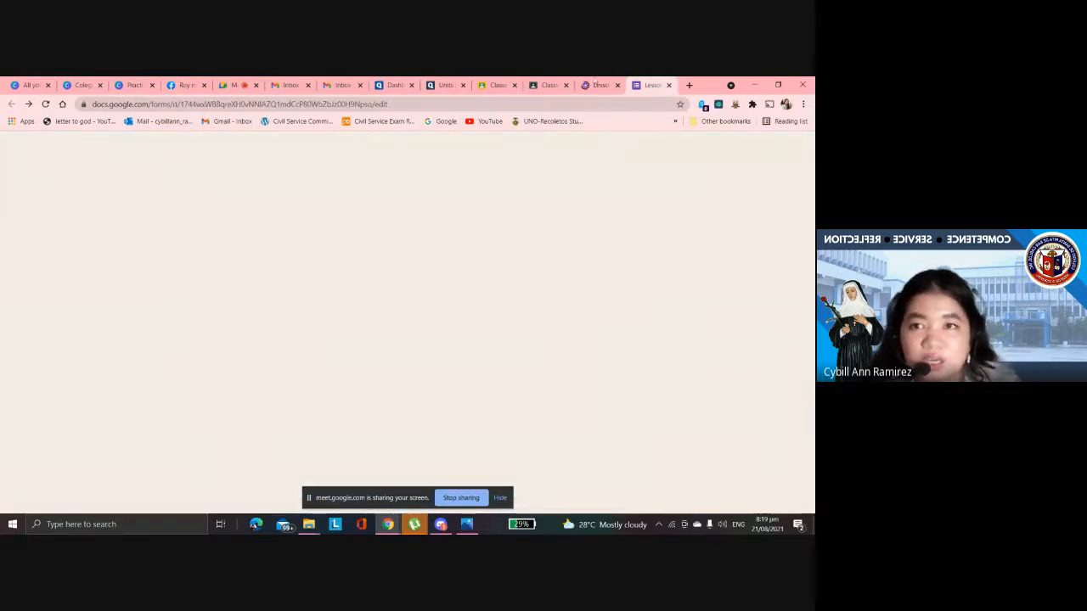
left_click(597, 84)
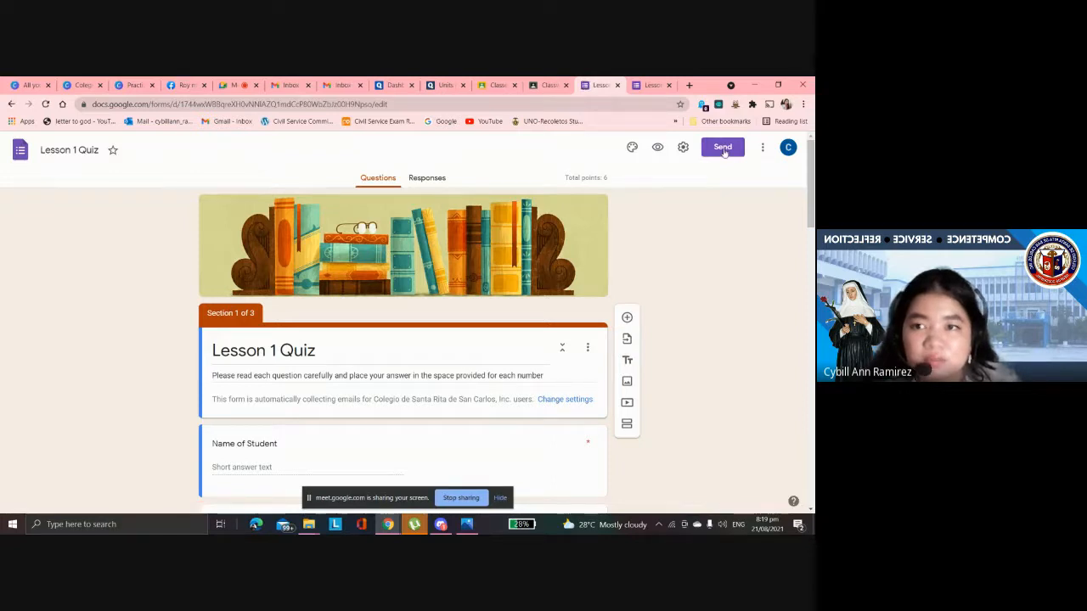
- Start sending the form by email and replace the subject with "Research in Tourism"
left_click(722, 148)
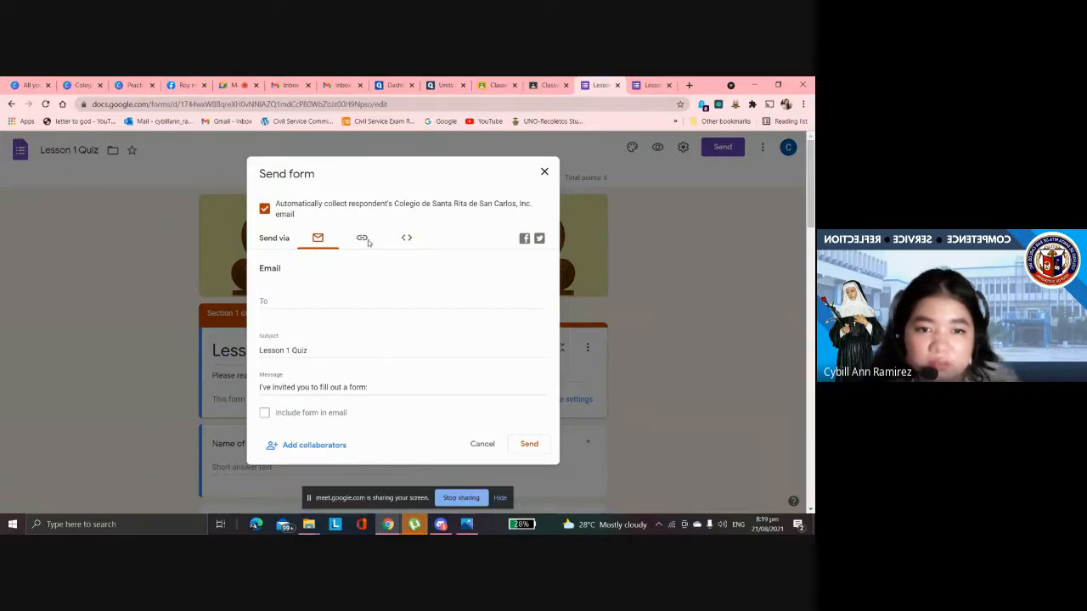
left_click(312, 352)
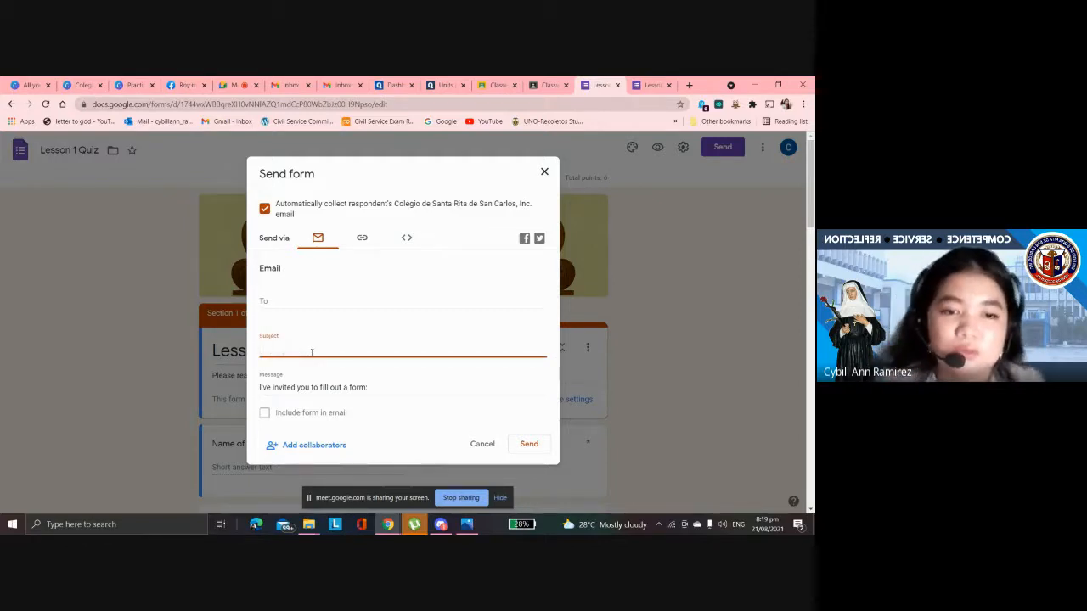
key("Caps_Lock")
type("Touri")
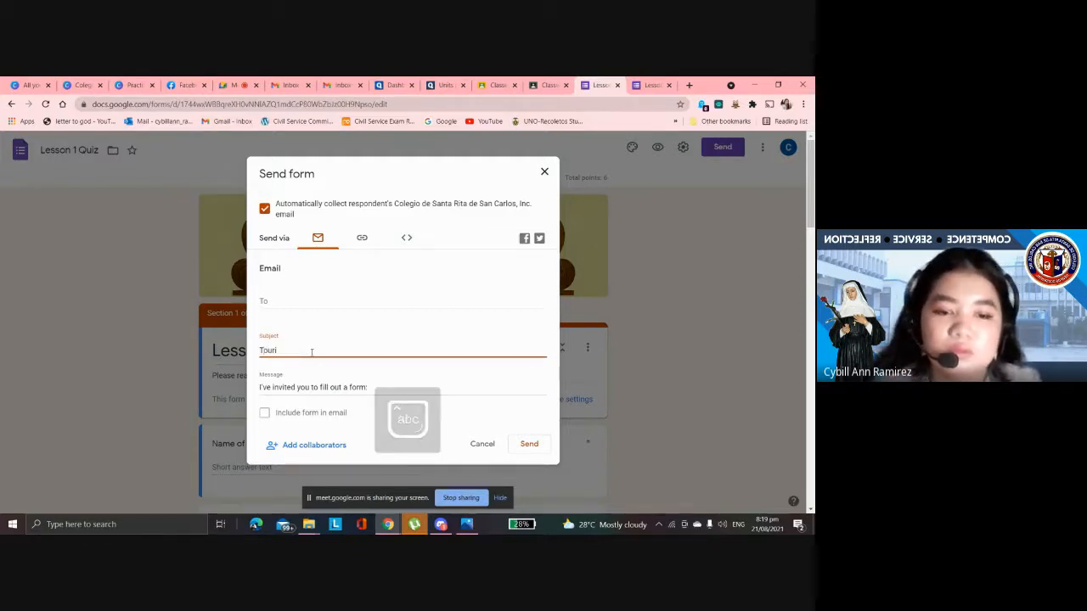
key("BackSpace")
key("BackSpace")
key("BackSpace")
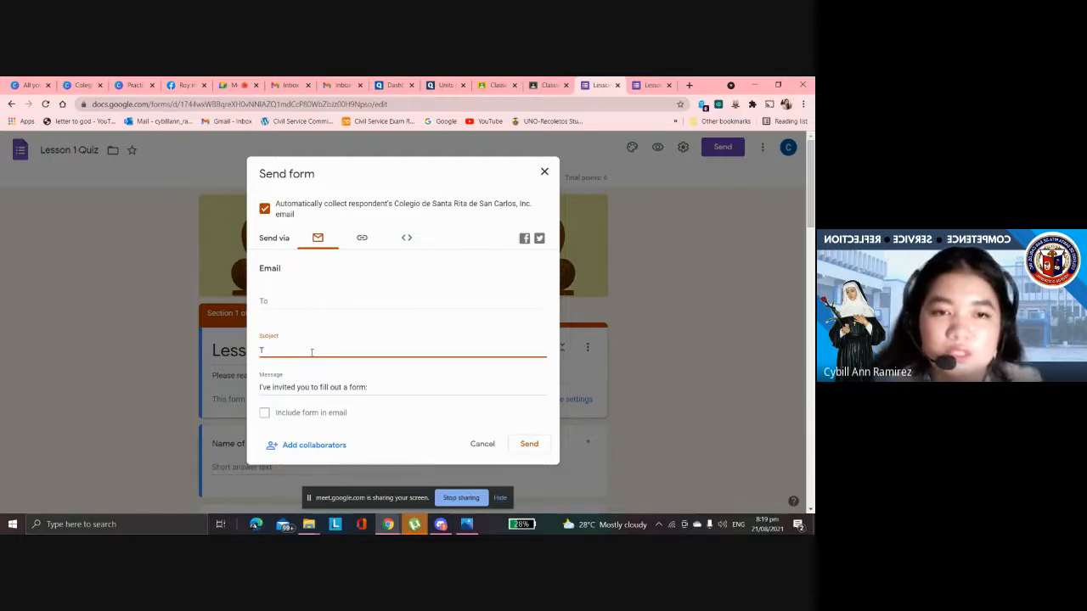
key("Caps_Lock")
type("Research")
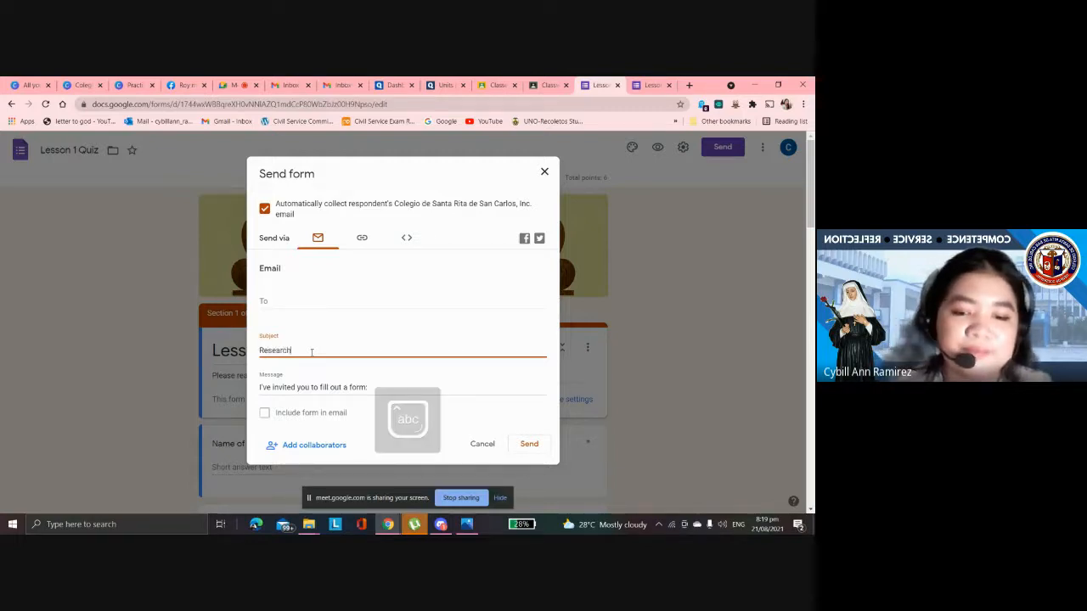
type(" in Touri")
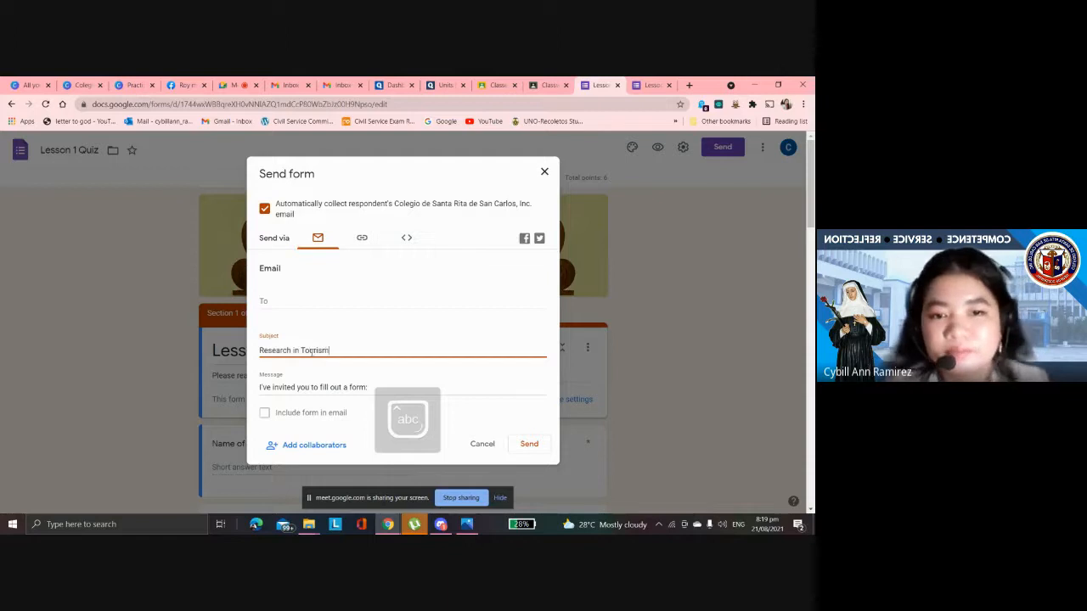
type("sm")
- Replace the email message with "Good day class please answer this quiz you are given until Wednesday to complete it"
left_click(378, 388)
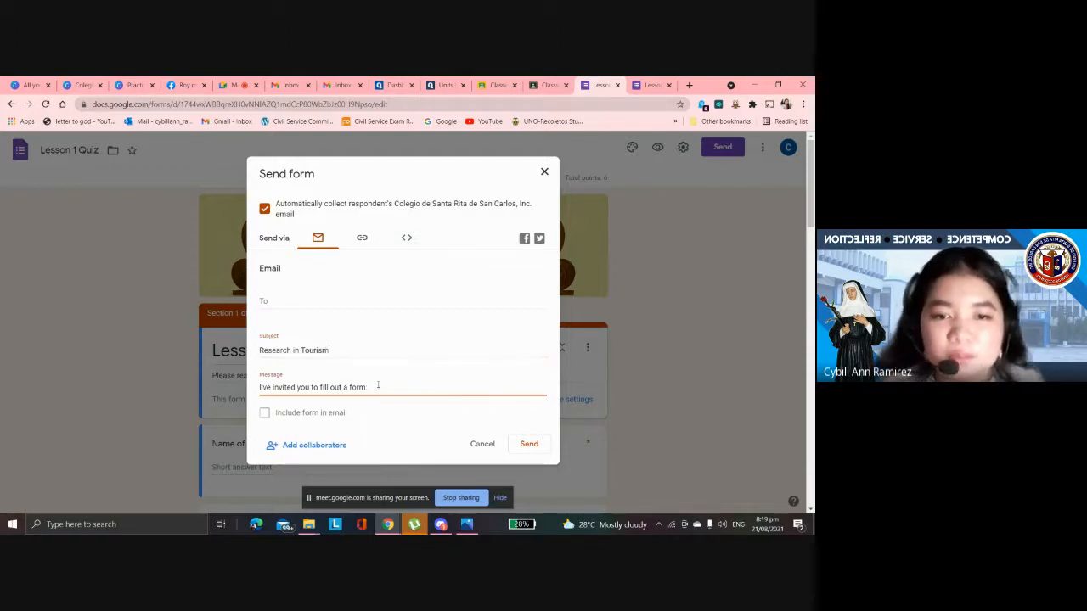
key("BackSpace")
key("BackSpace")
key("BackSpace")
key("BackSpace")
key("BackSpace")
key("BackSpace")
key("BackSpace")
key("BackSpace")
key("BackSpace")
key("BackSpace")
key("BackSpace")
key("BackSpace")
key("BackSpace")
key("BackSpace")
key("BackSpace")
key("BackSpace")
key("BackSpace")
key("BackSpace")
key("BackSpace")
key("BackSpace")
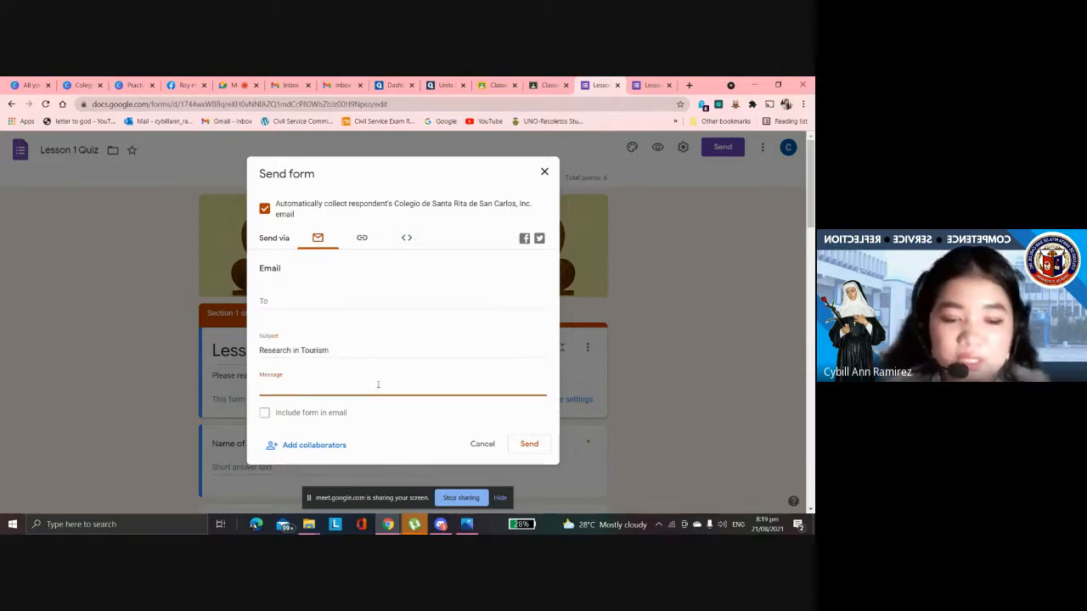
type("Good d")
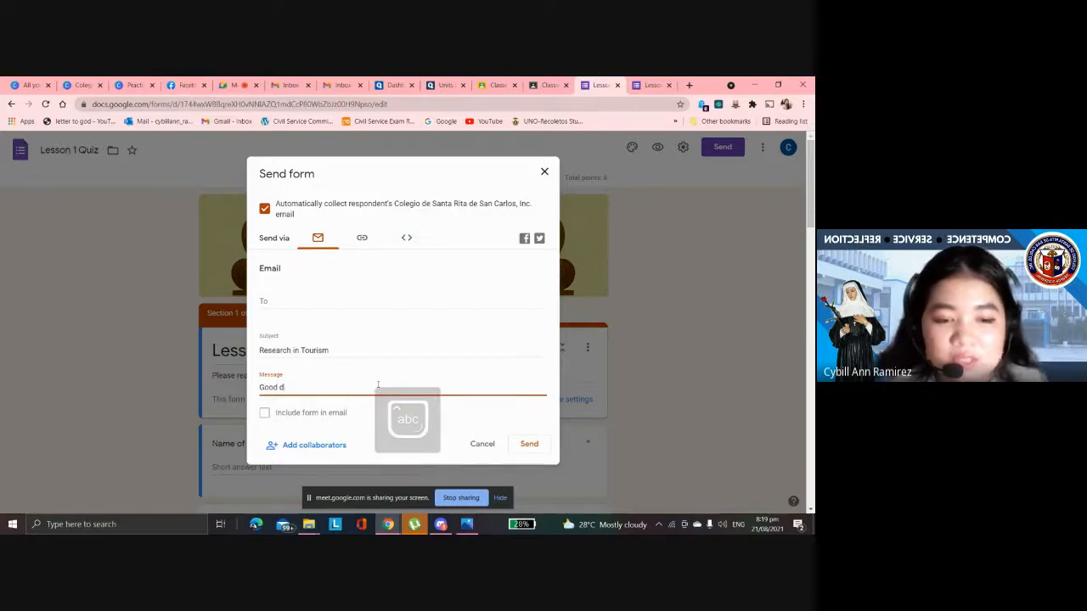
type("ay clas")
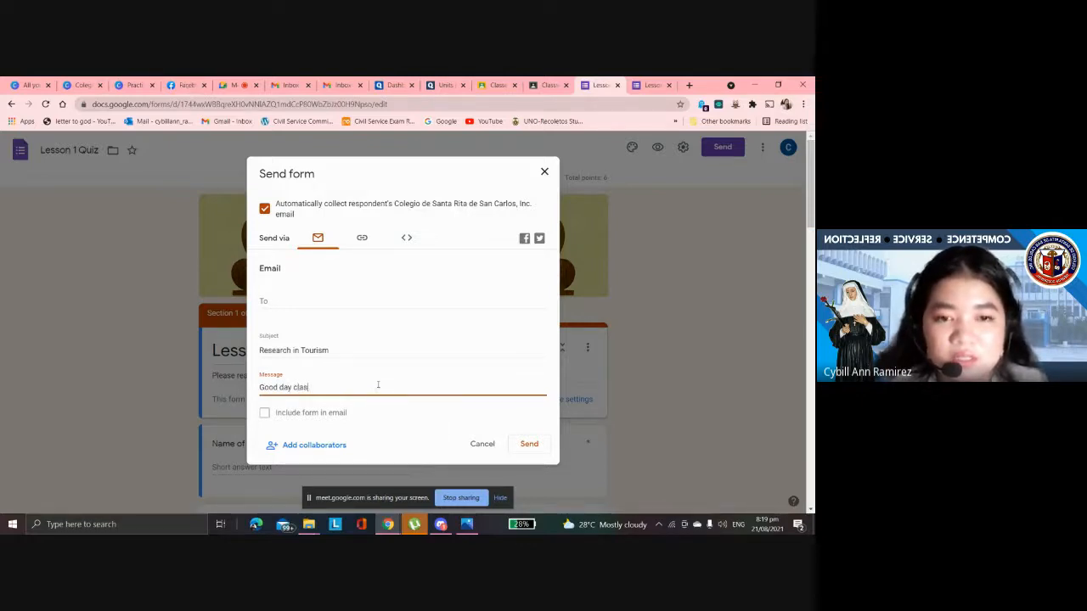
type("s please ans")
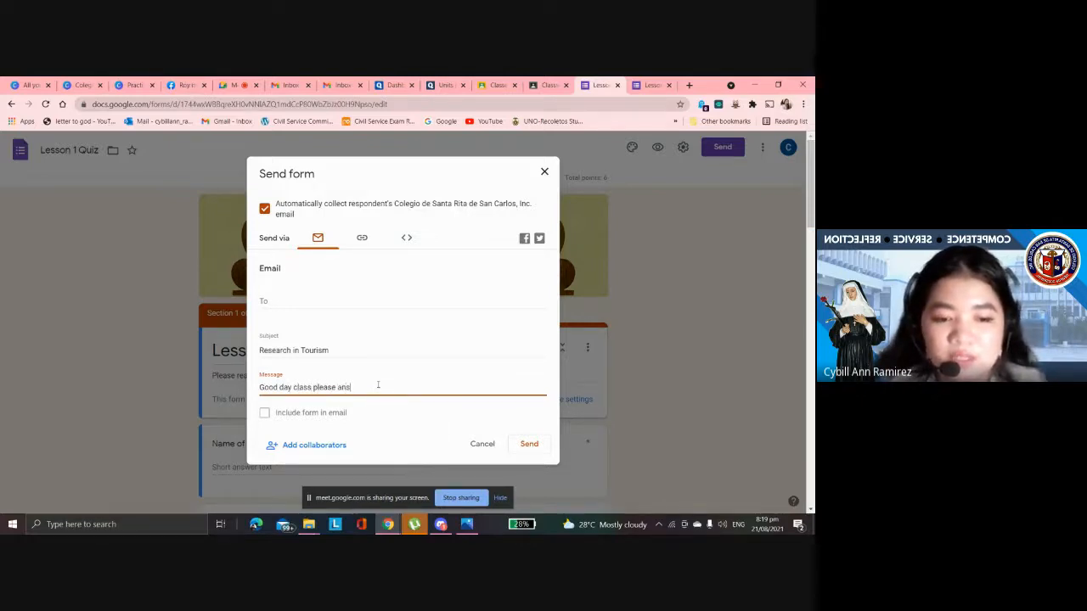
type("wer this qui")
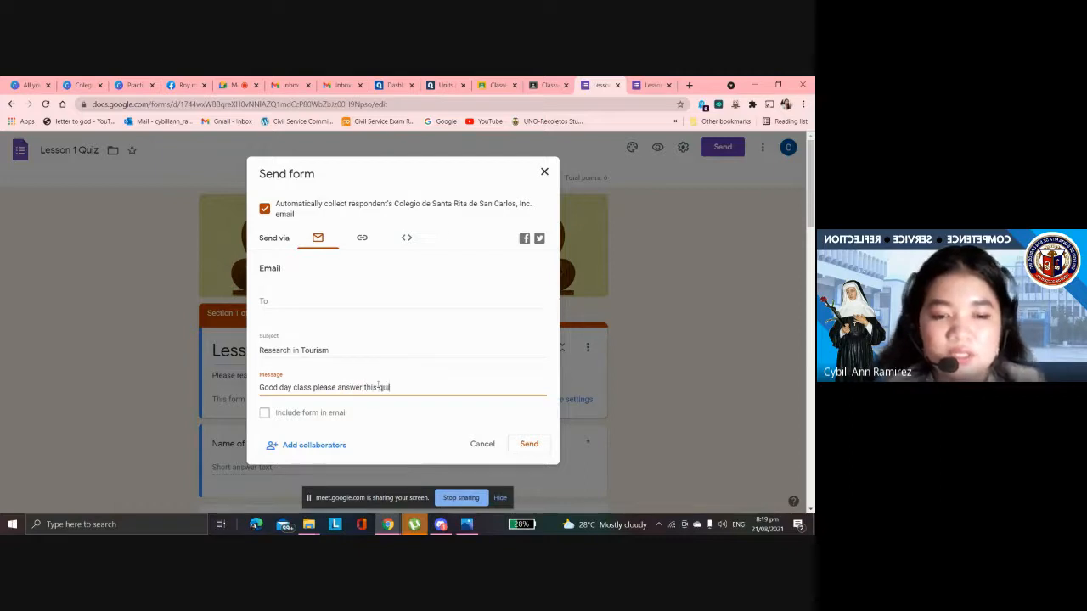
type("z you a")
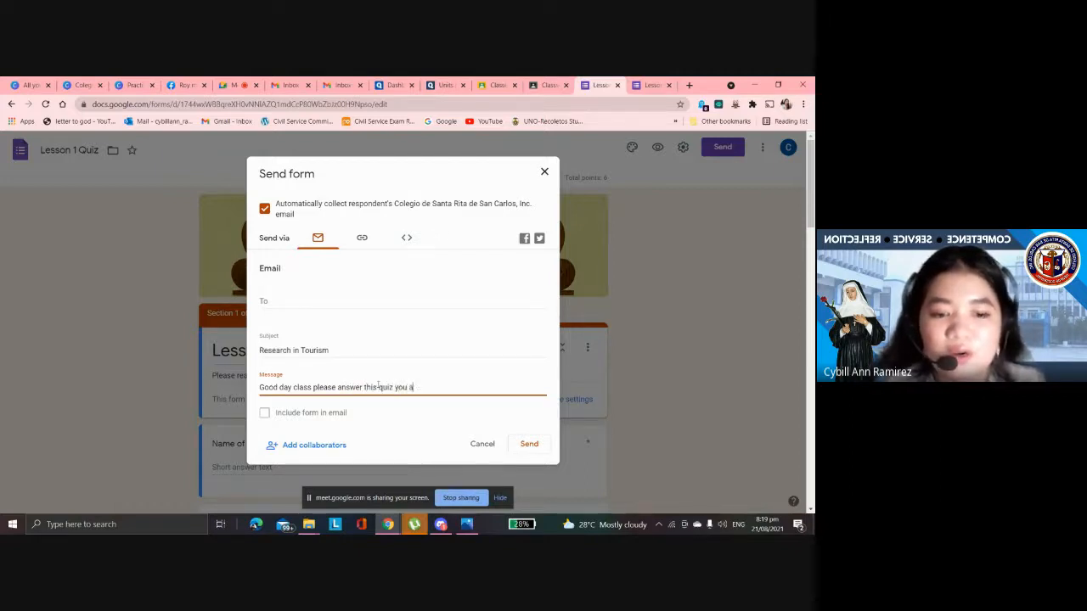
type("re given until ")
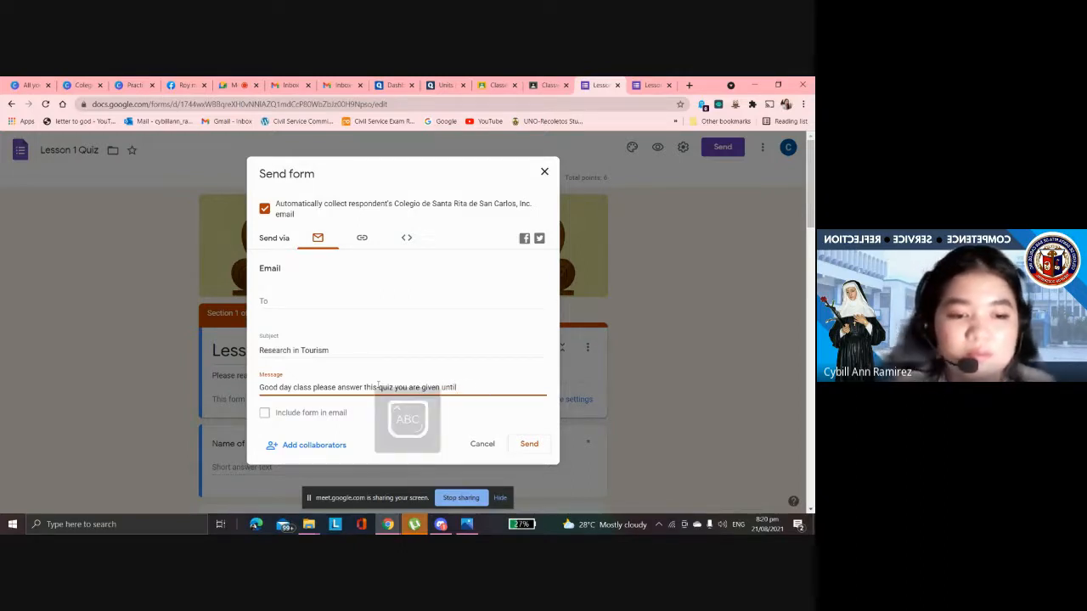
type("Wednesday to complete it")
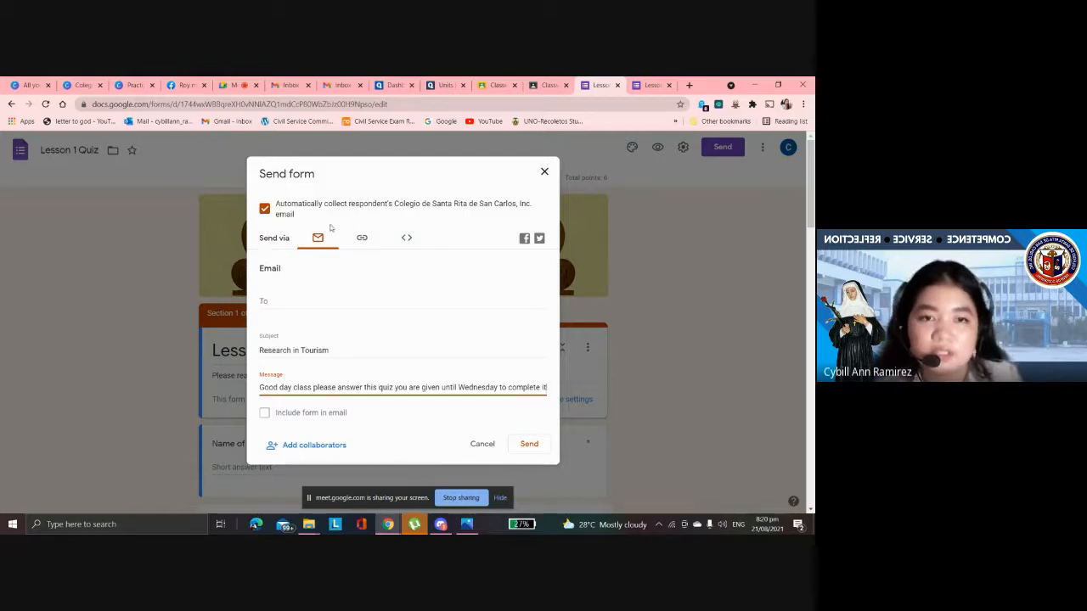
- Switch the sending method to a link, shorten the form's URL, copy it, and leave the sending options
left_click(318, 307)
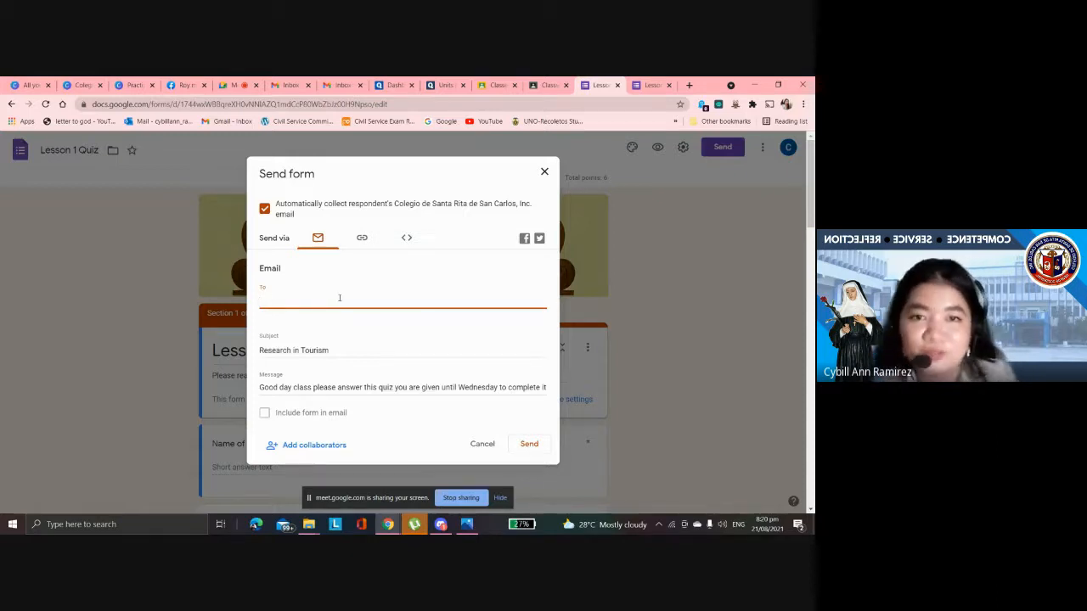
left_click(363, 242)
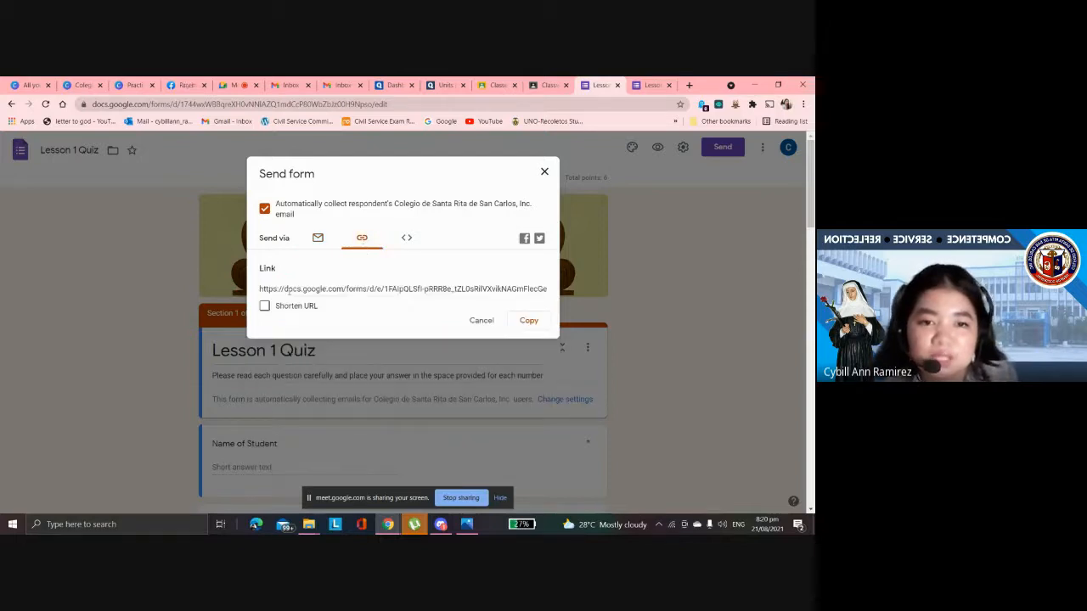
left_click(264, 306)
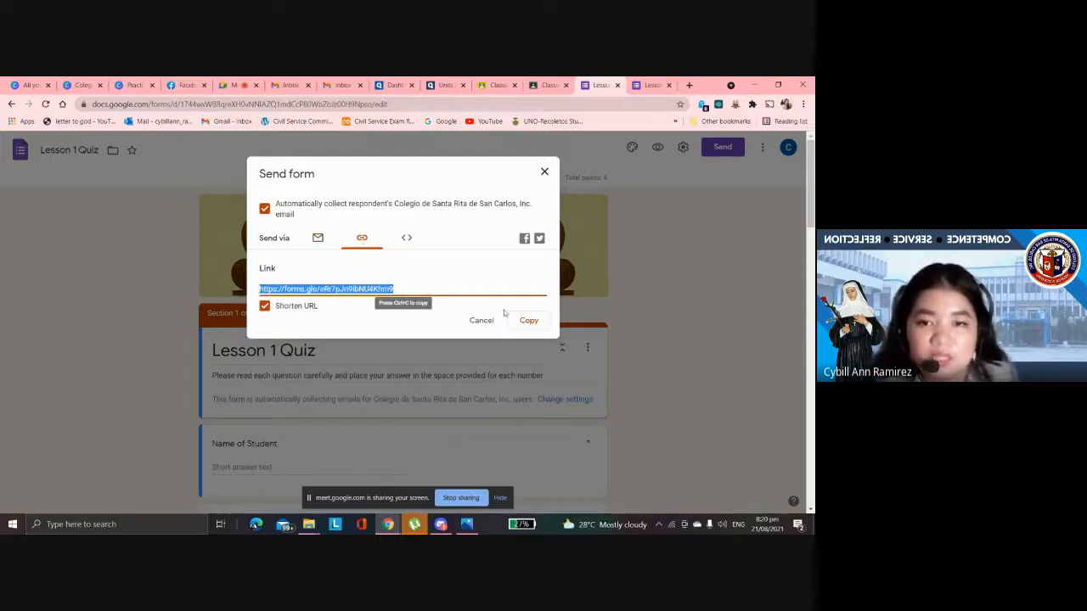
left_click(528, 321)
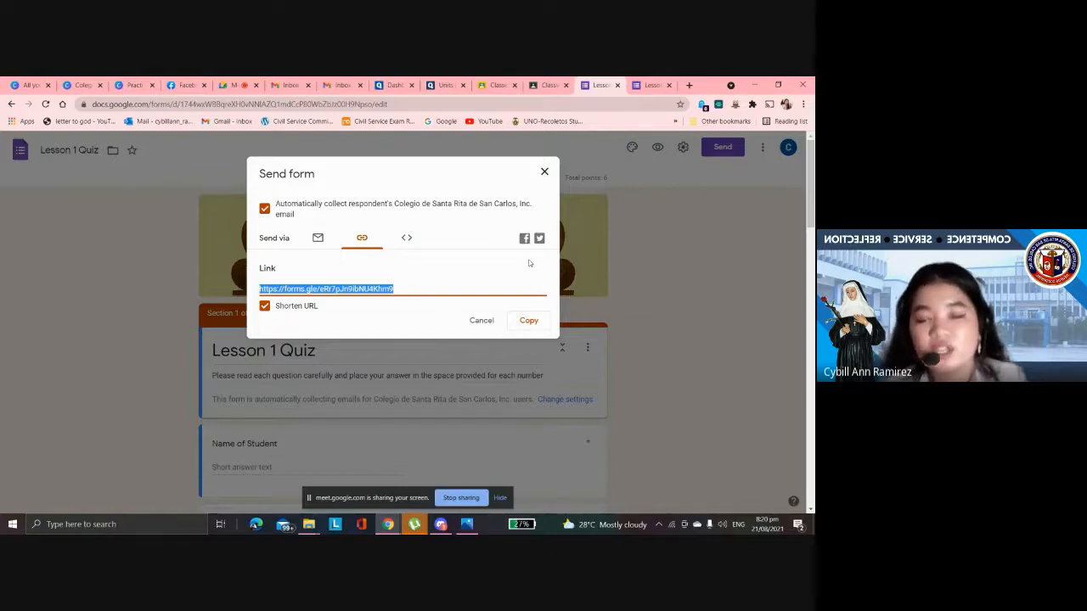
left_click(549, 181)
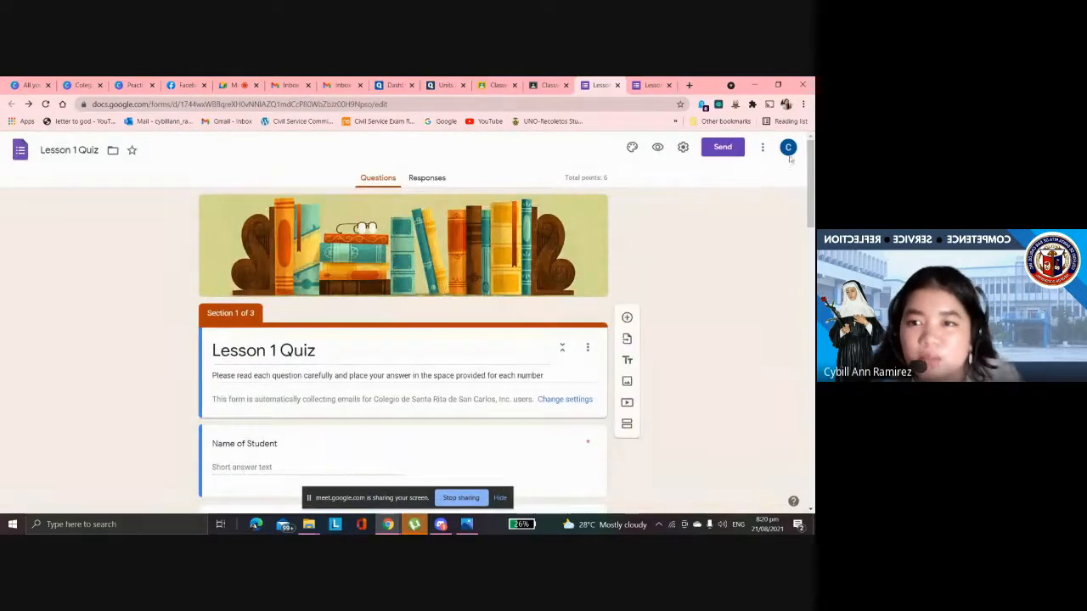
- Check which Google account is signed in and look over the quiz form's sections and questions
left_click(788, 149)
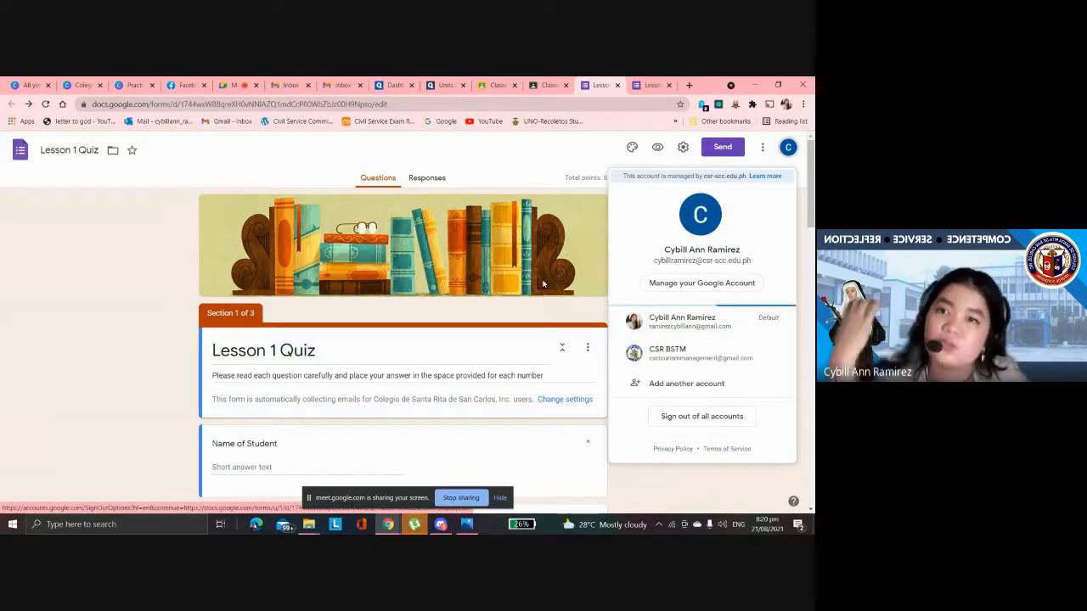
left_click(674, 483)
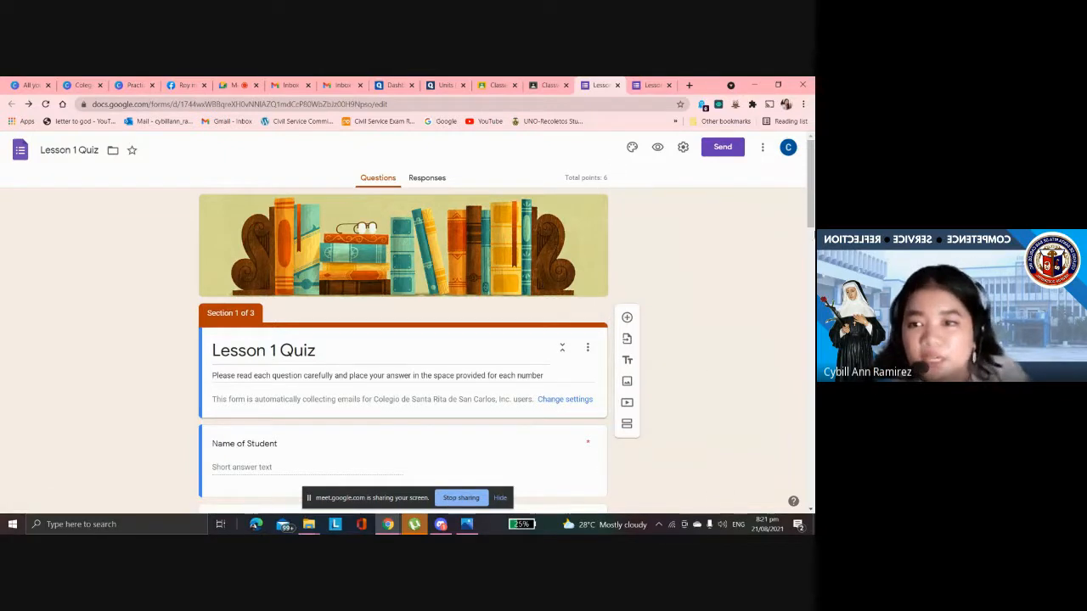
scroll(673, 482, "down", 2)
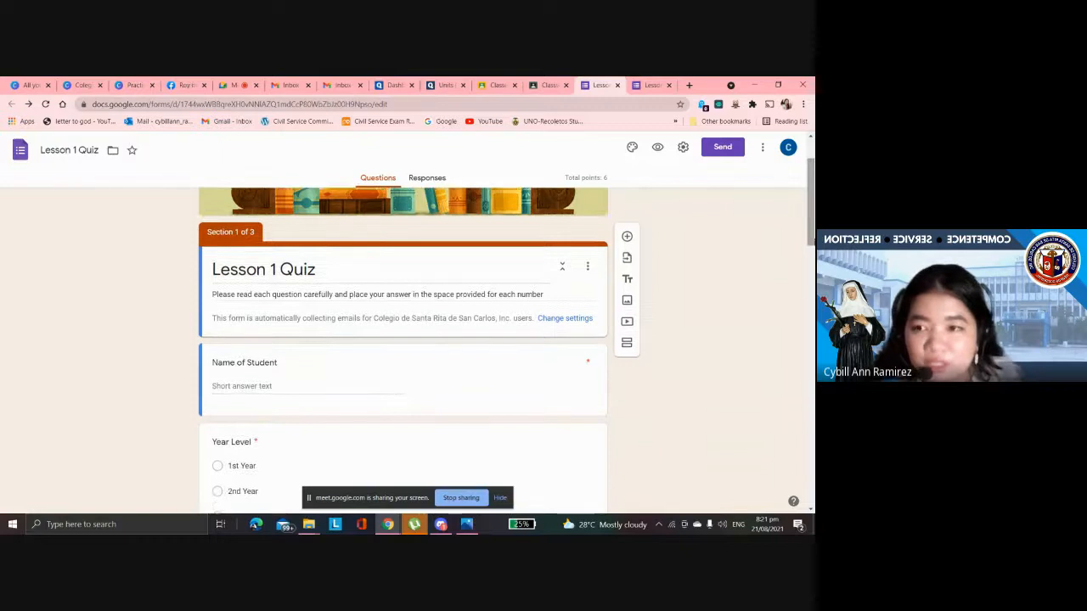
scroll(403, 340, "down", 5)
scroll(811, 411, "down", 8)
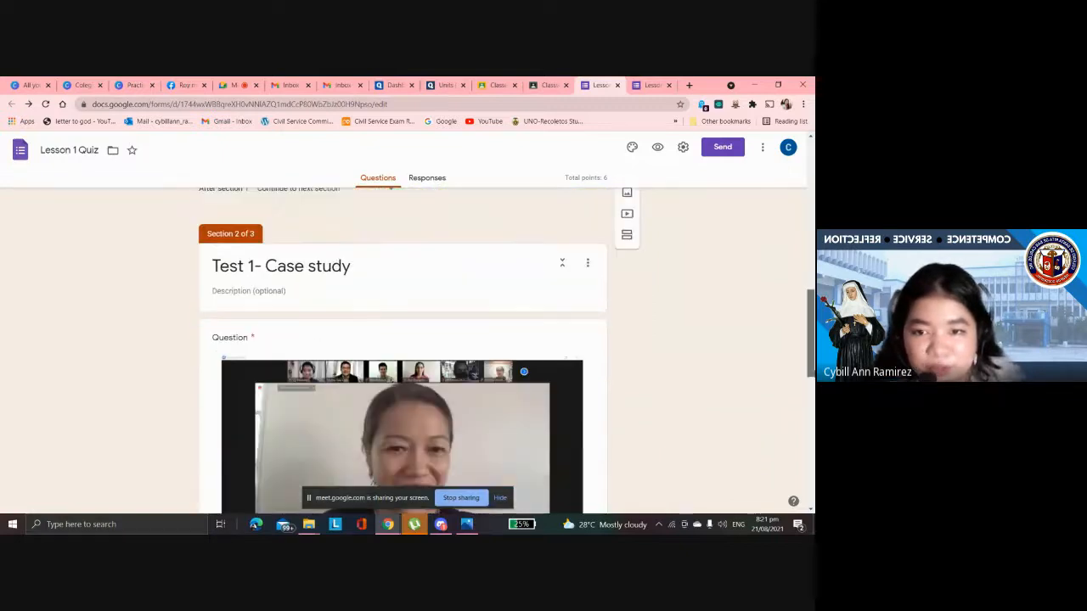
left_click_drag(811, 411, 778, 218)
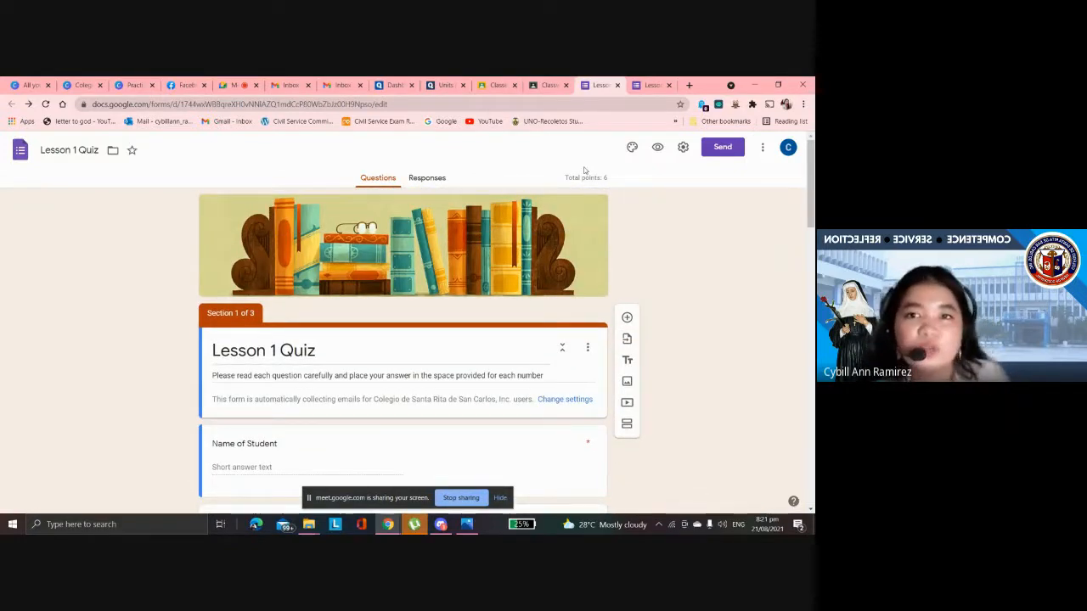
- In Google Classroom, open the student work of the "Quiz- Lesson 1-4 Operations Management" assignment in the OPERATIONS MANAGEMENT class
left_click(482, 87)
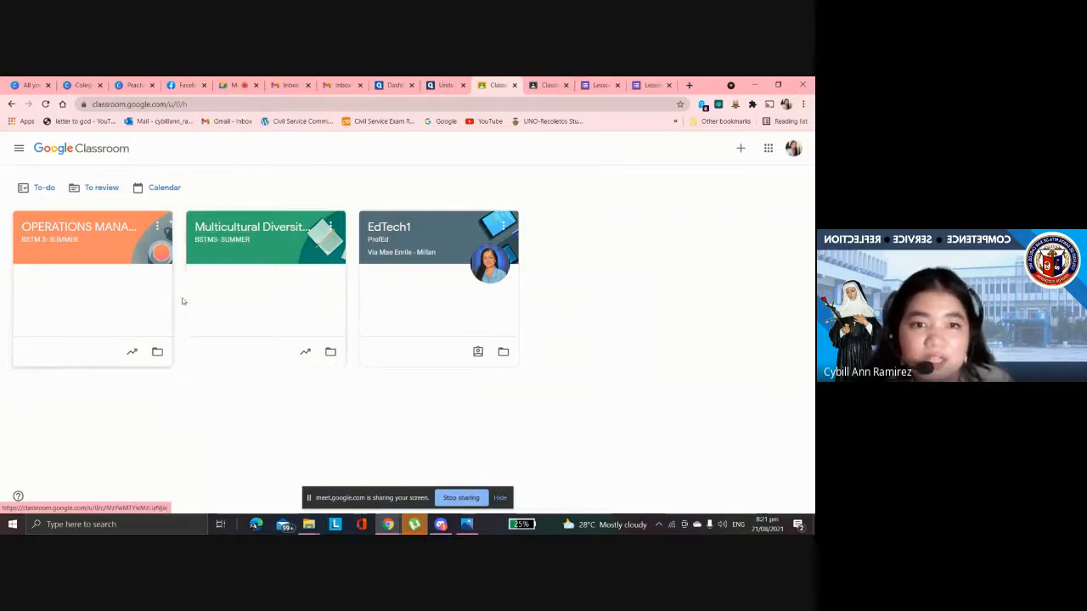
left_click(86, 239)
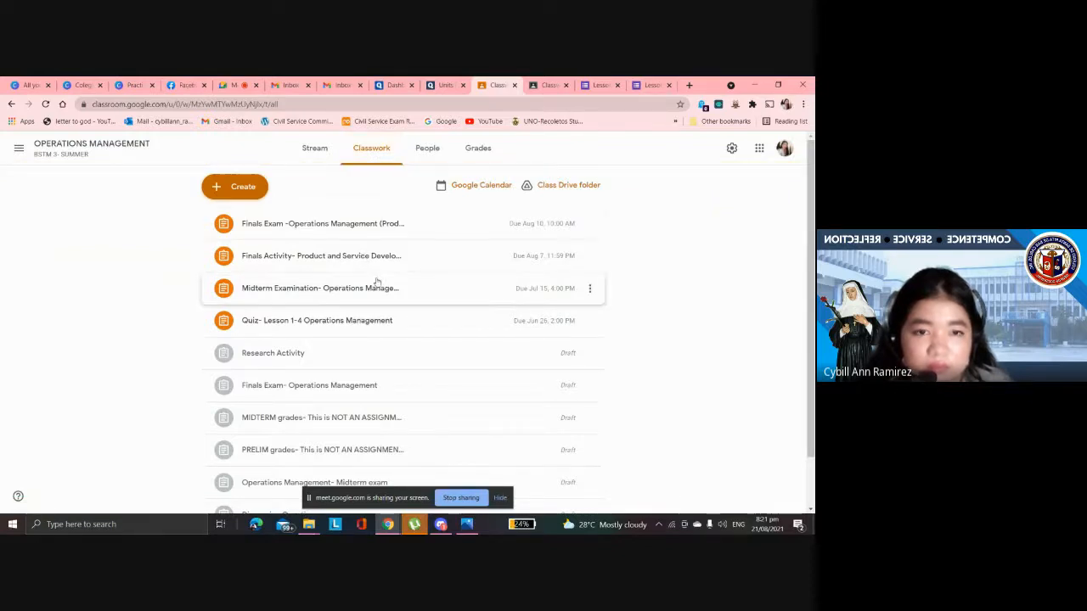
left_click(388, 320)
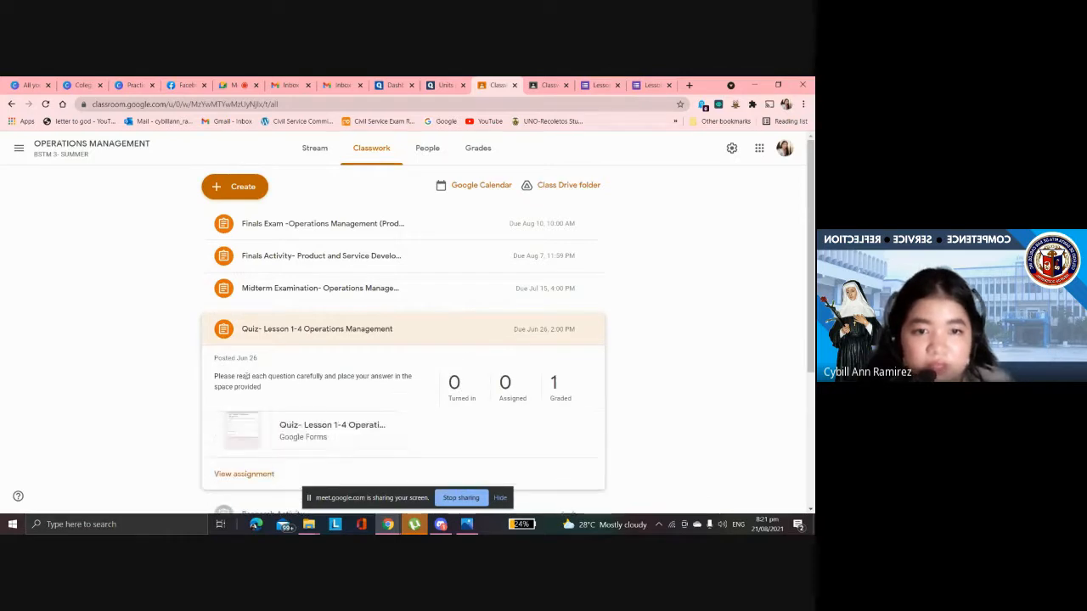
left_click(236, 473)
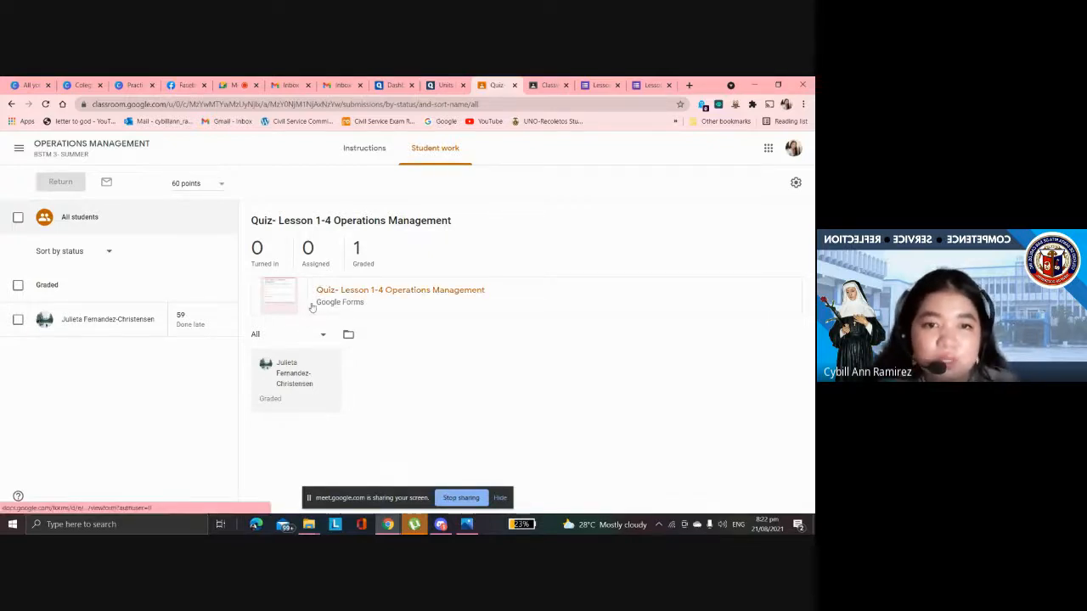
- Open the assignment's attached Google Form for editing and stop it from accepting responses
left_click(409, 294)
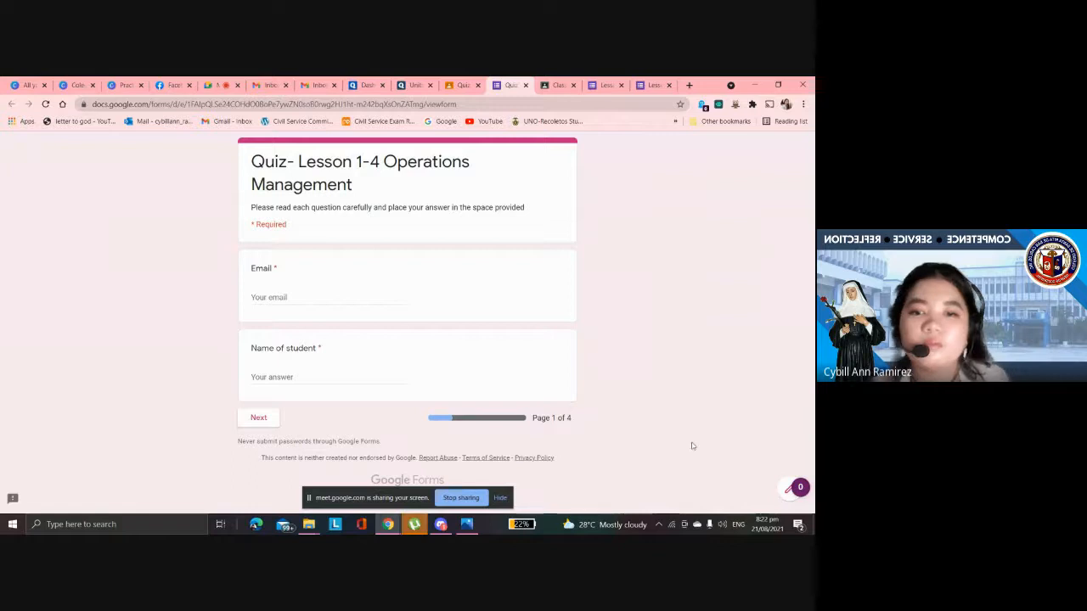
left_click(788, 498)
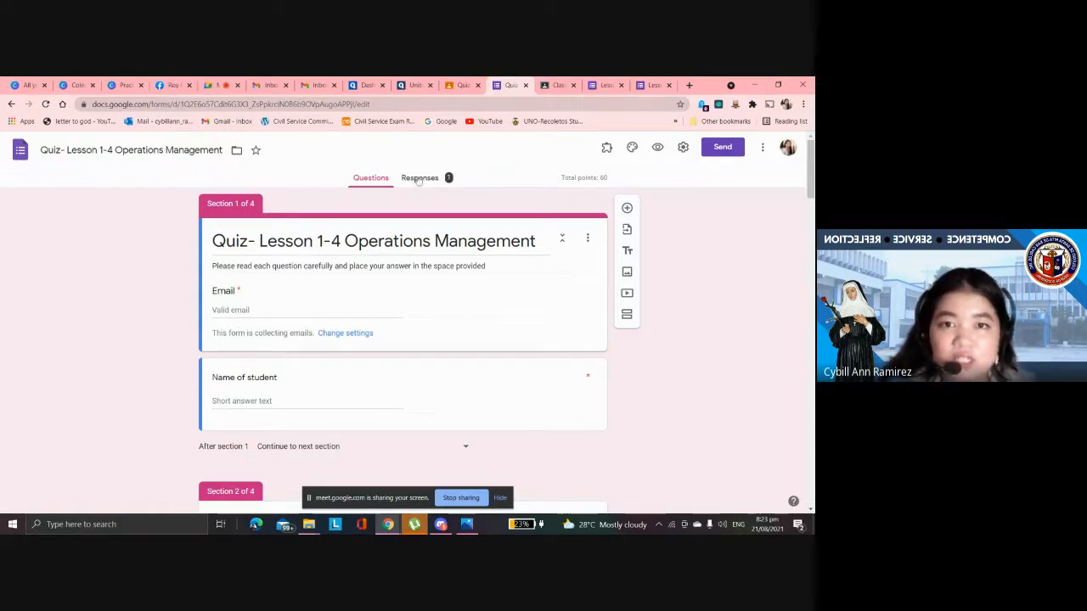
left_click(420, 179)
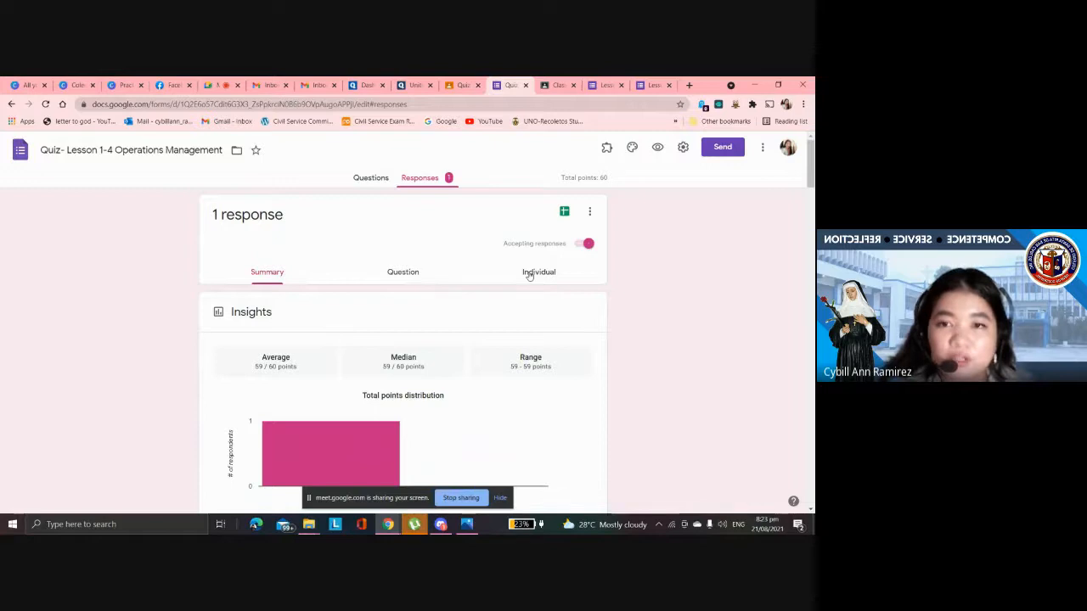
left_click(578, 246)
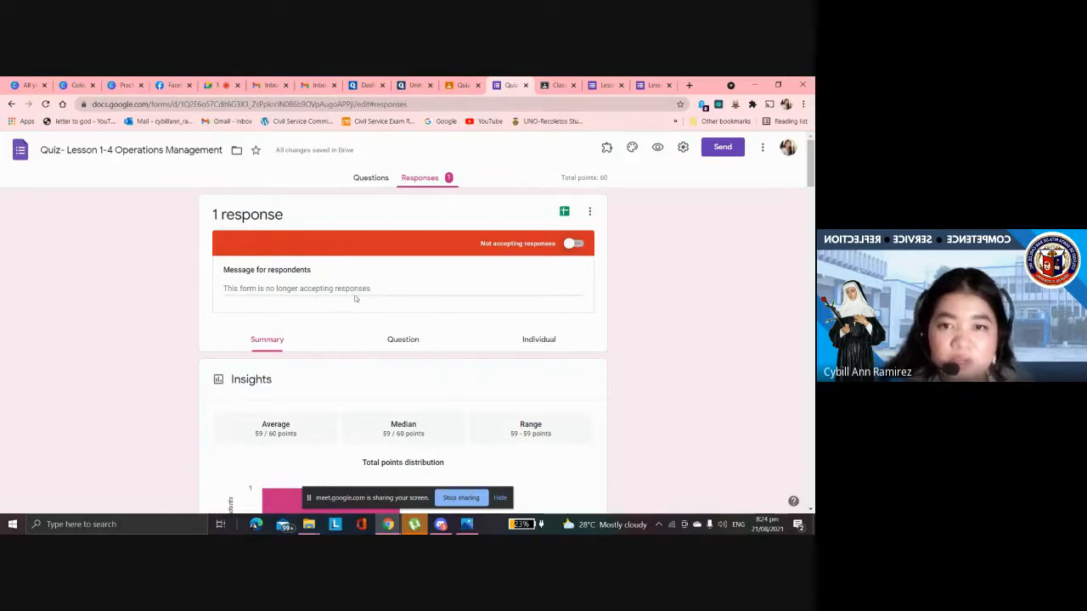
- Examine the student's individual response, from the overall score to the first Identification answer
left_click(532, 343)
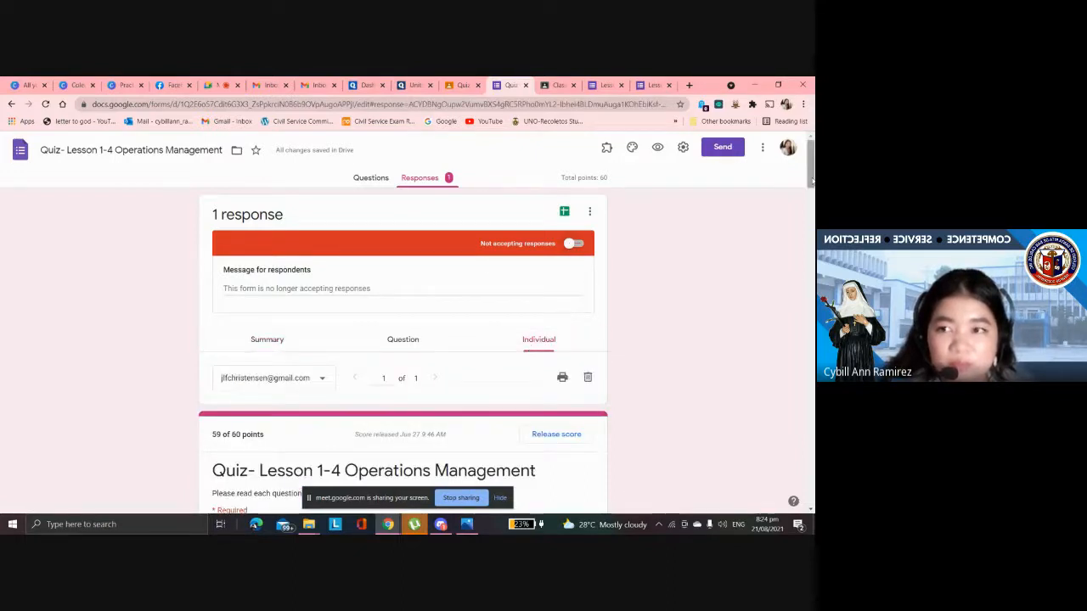
left_click_drag(811, 180, 812, 197)
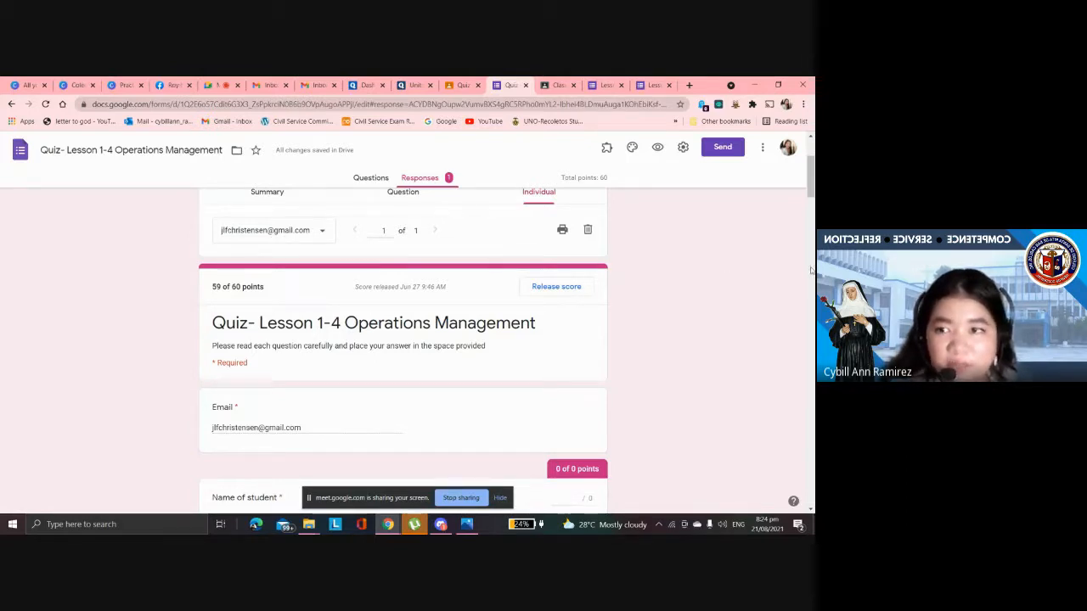
right_click(814, 198)
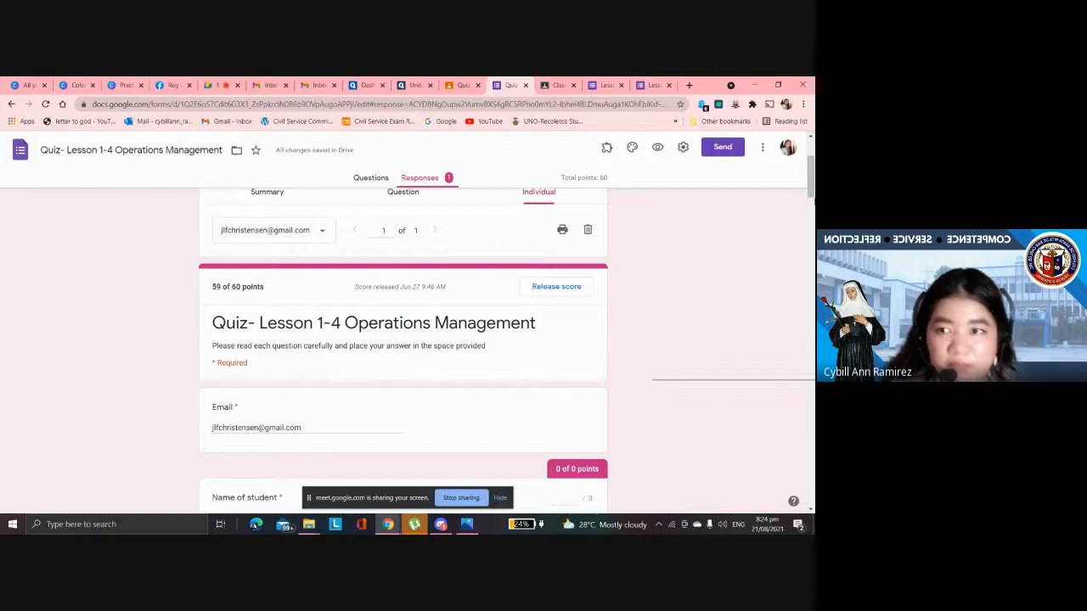
left_click_drag(813, 191, 813, 202)
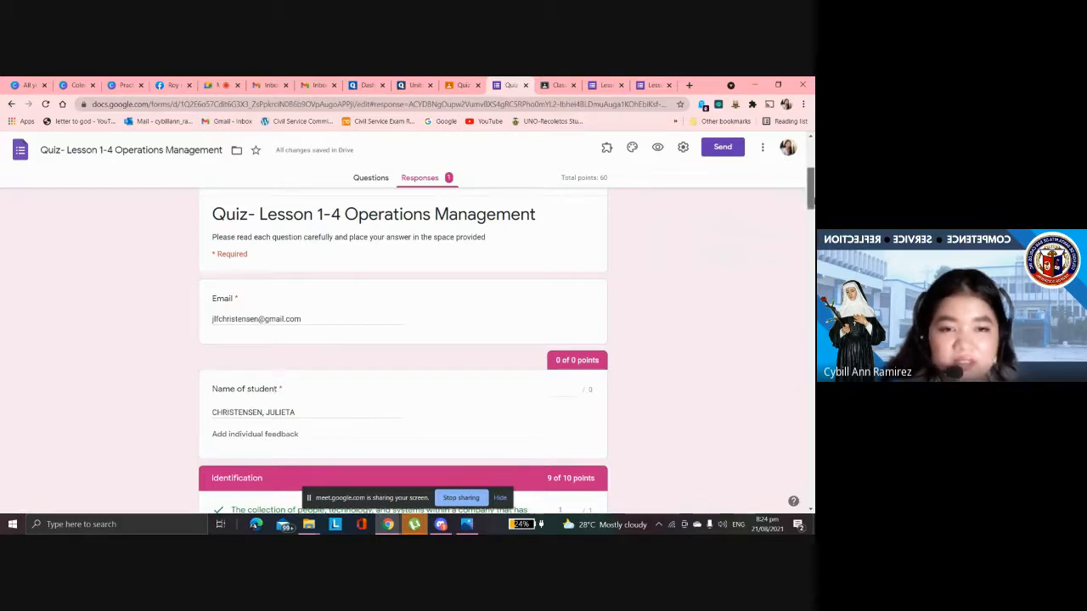
left_click_drag(811, 202, 811, 225)
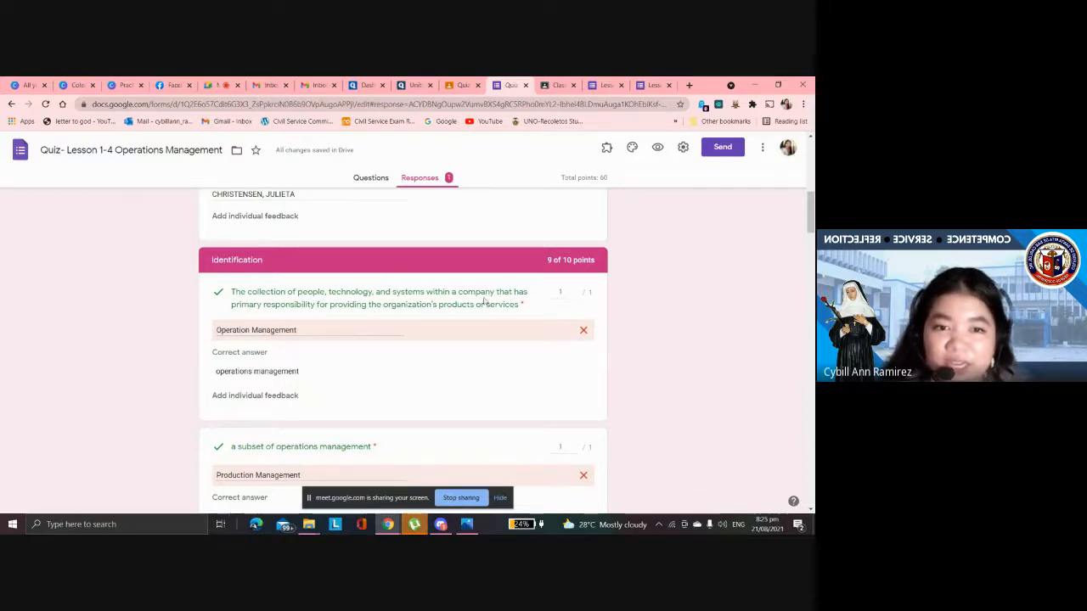
- Try a score of 0 on the first Identification answer, restore it to 1, and check the response's total points
left_click(575, 295)
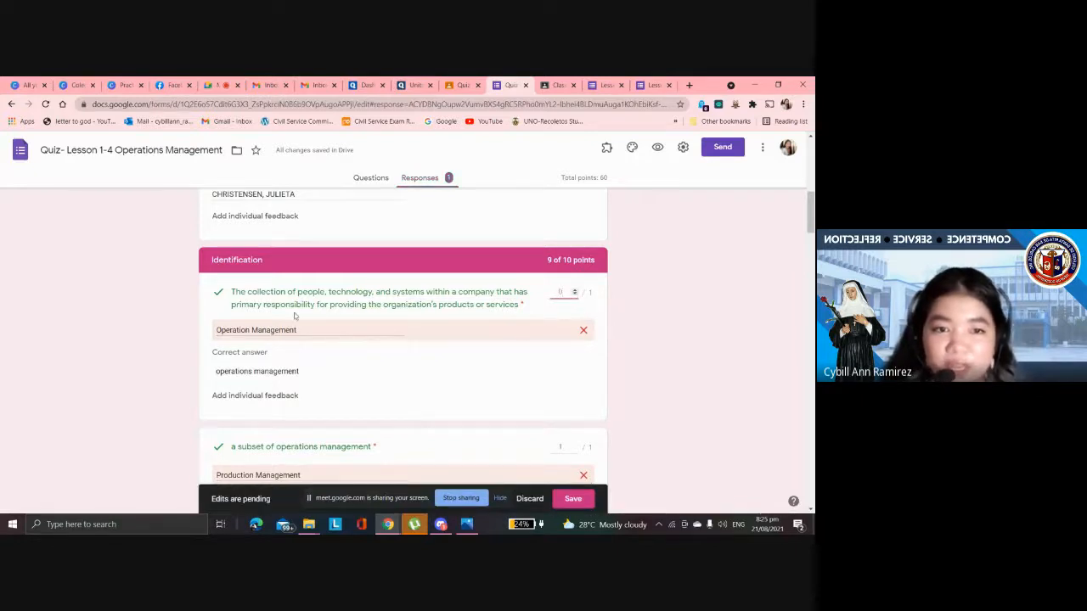
left_click(574, 291)
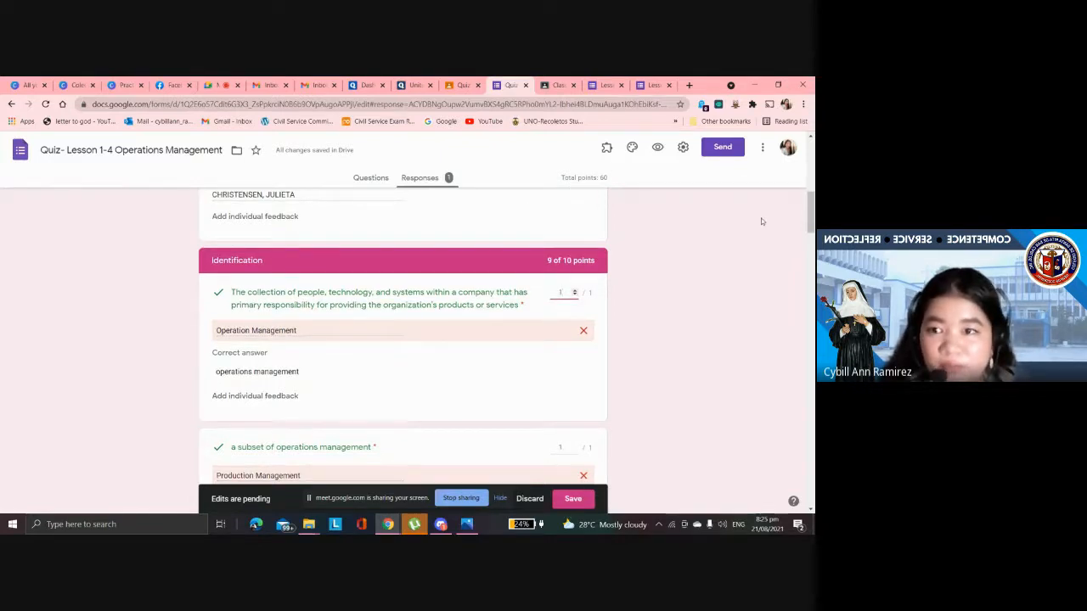
scroll(812, 212, "up", 1)
scroll(812, 211, "up", 5)
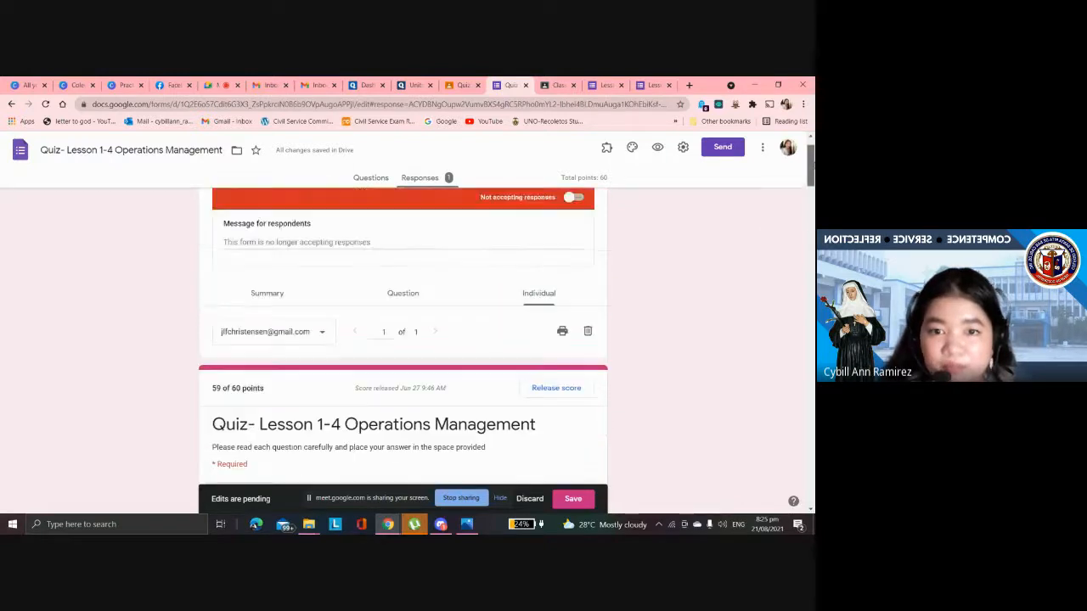
scroll(811, 173, "up", 1)
scroll(811, 173, "down", 3)
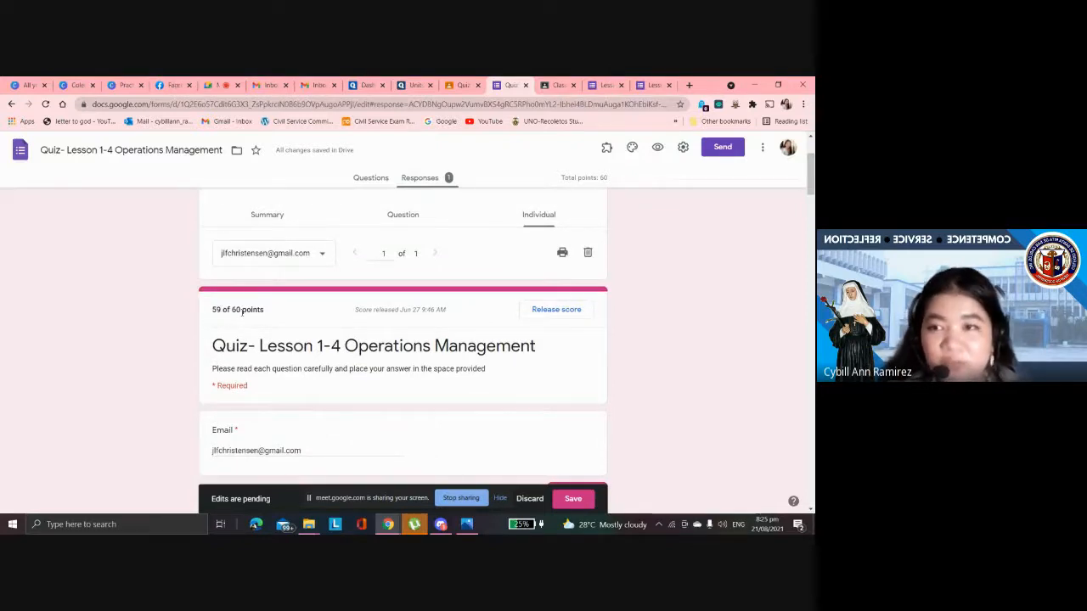
right_click(649, 217)
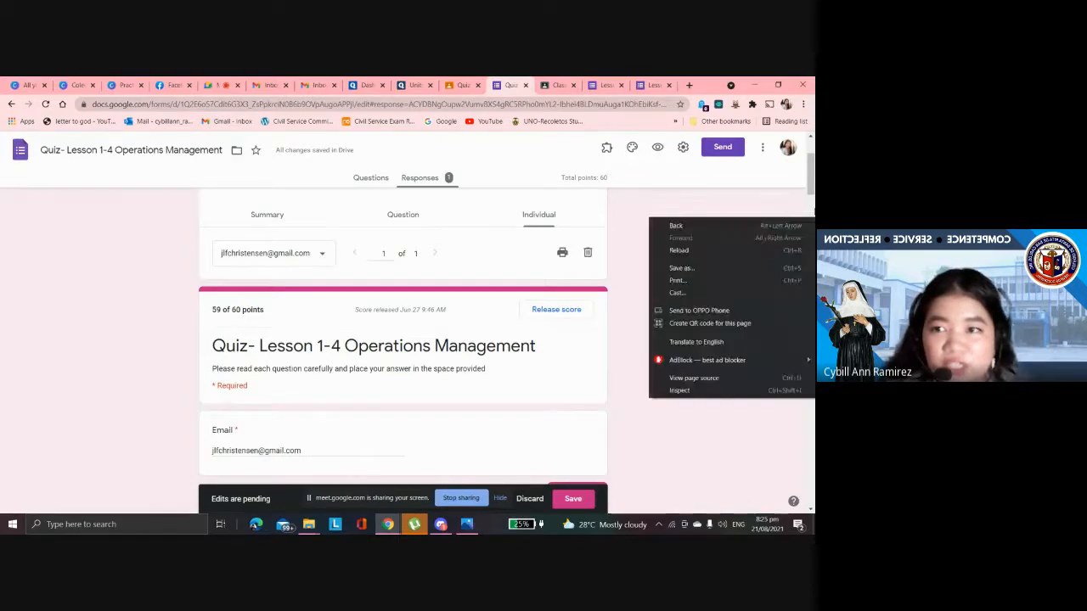
- Score the "a subset of operations management" answer 0, return it to 1 point, and save the grading edits
left_click_drag(812, 177, 812, 224)
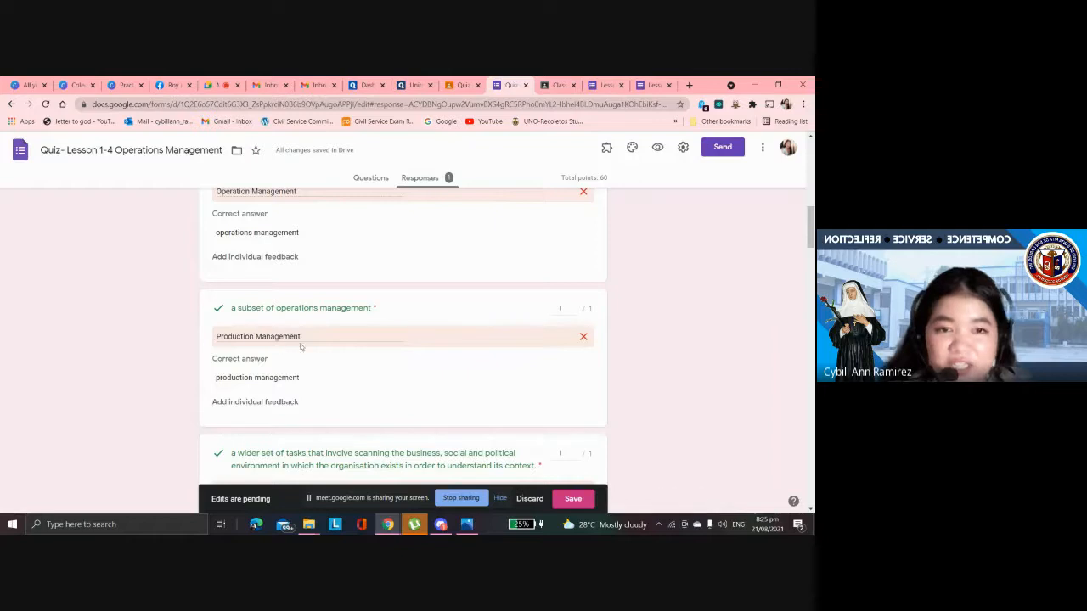
left_click(574, 310)
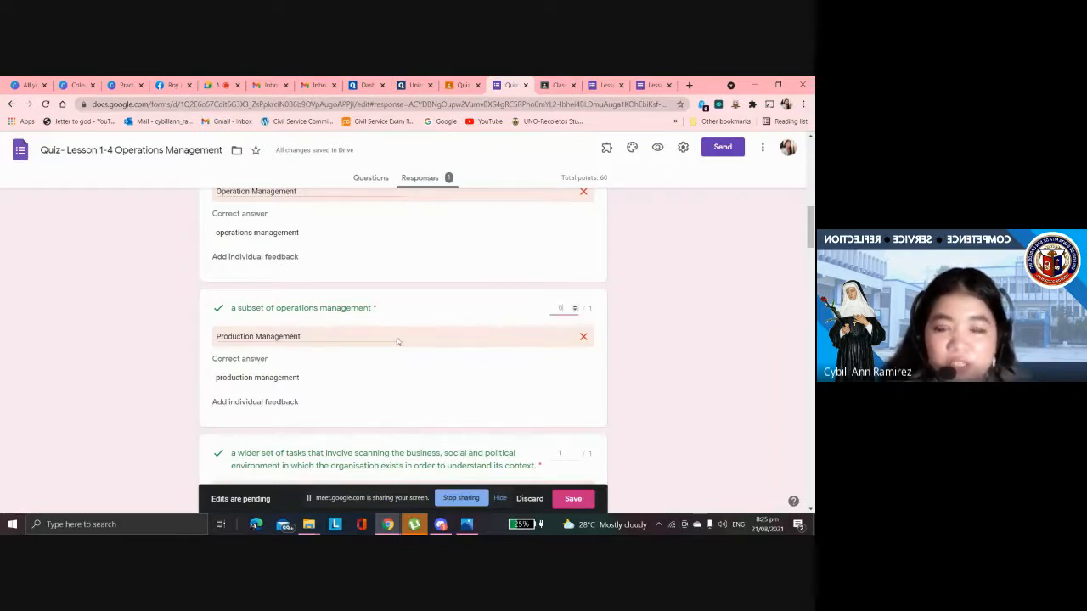
left_click(575, 306)
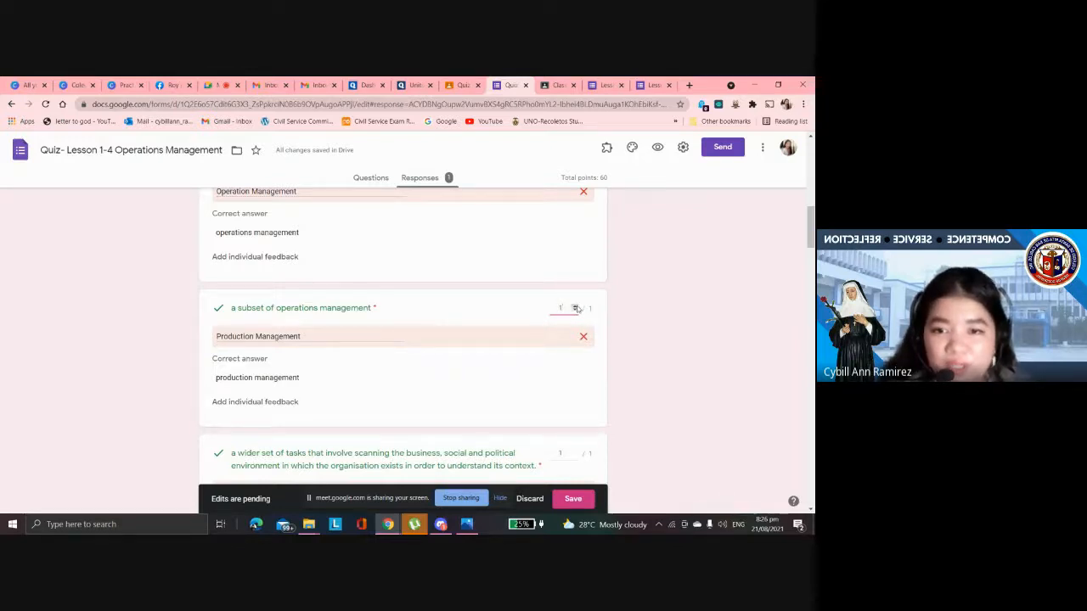
left_click(561, 507)
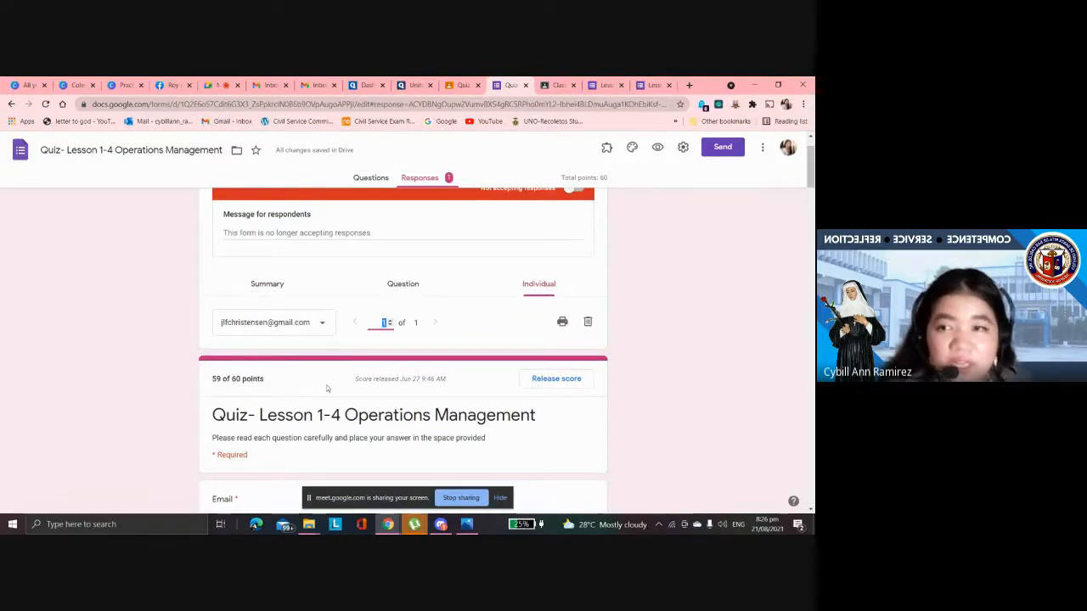
- Give the "Direct Responsibilities" answer in the Identification section a score of 1
right_click(812, 222)
scroll(559, 371, "down", 6)
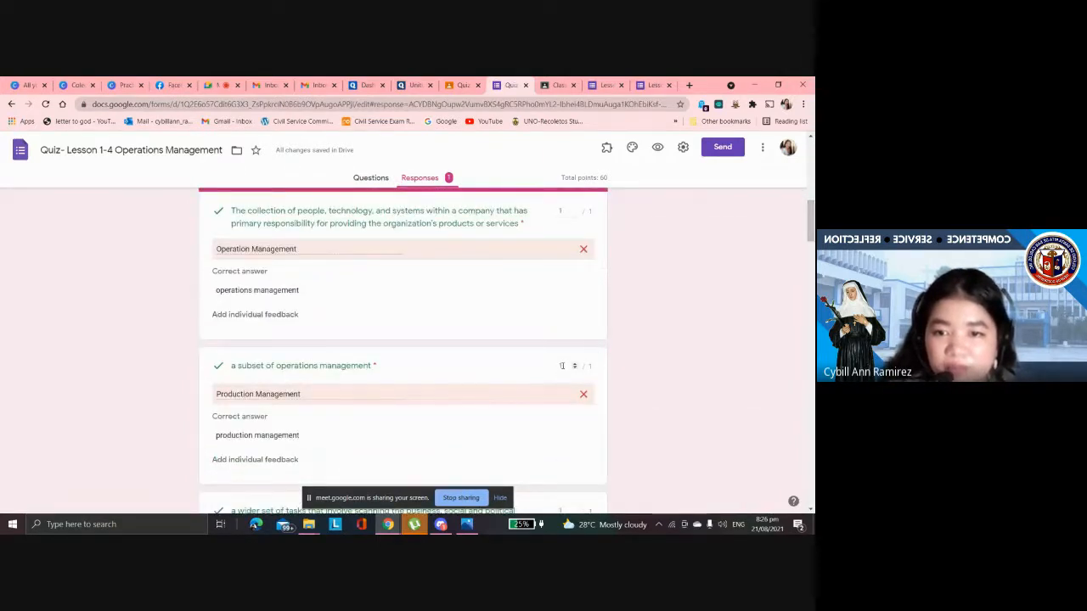
left_click_drag(810, 225, 807, 273)
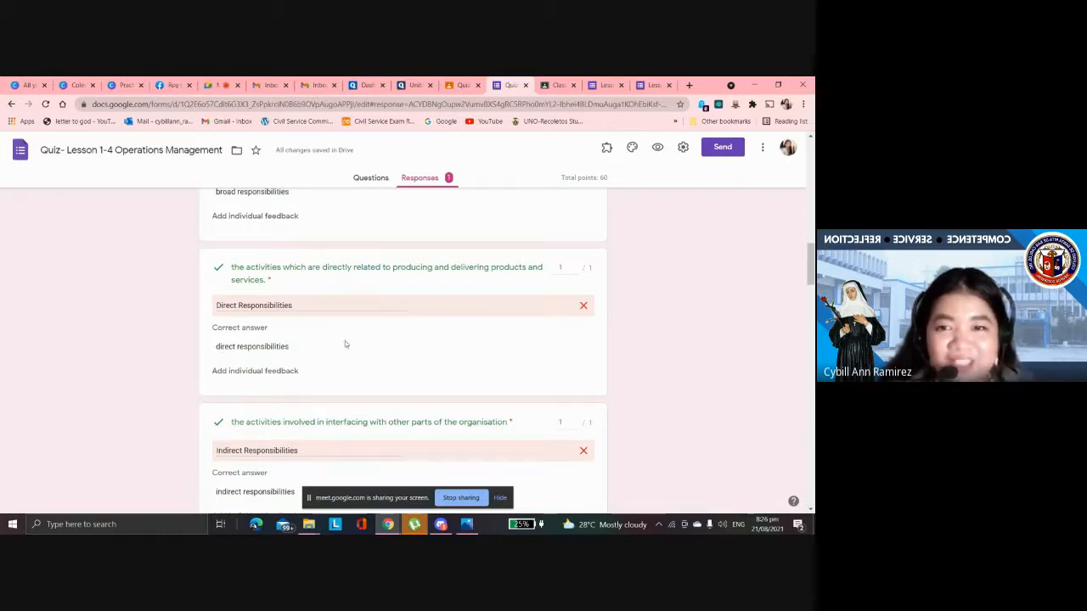
left_click(574, 266)
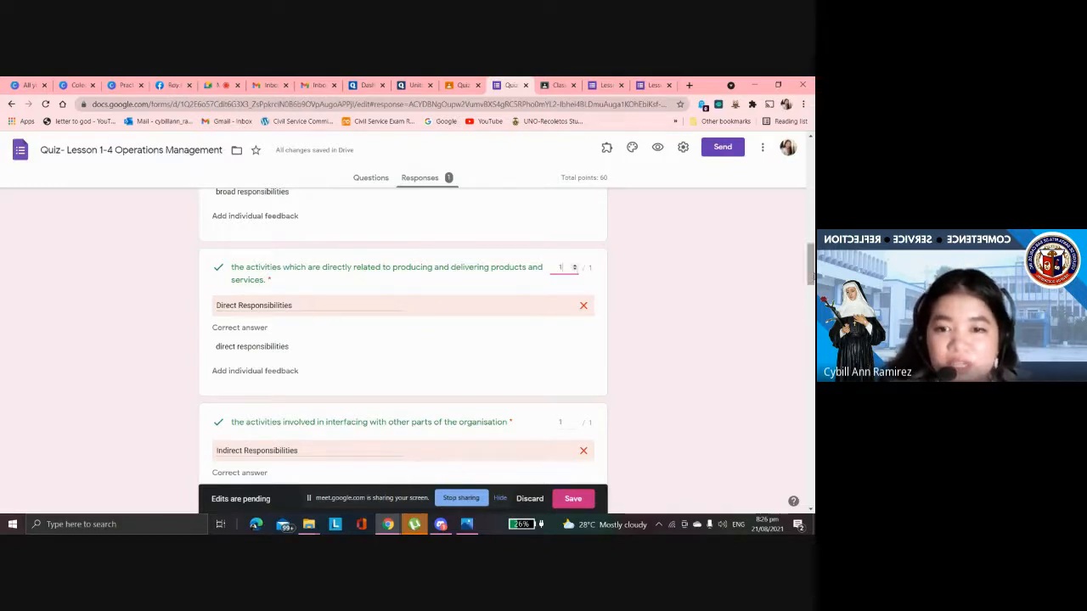
right_click(810, 320)
right_click(809, 253)
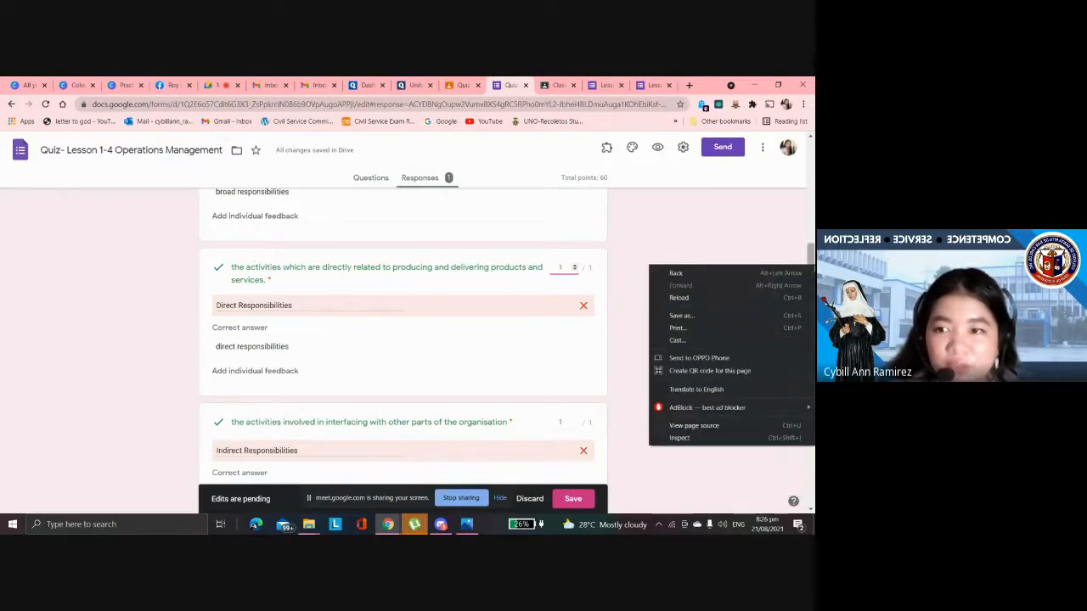
- Try a score of 1 on the "Effeciency" answer, set it back to 0, and save the grading edits
left_click_drag(810, 257, 794, 326)
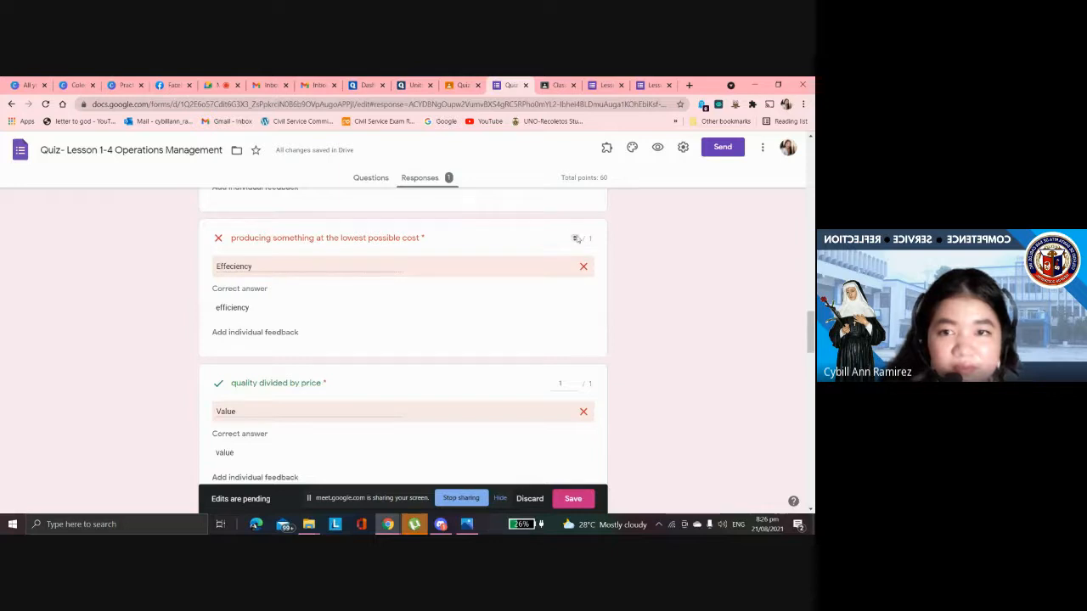
left_click(575, 237)
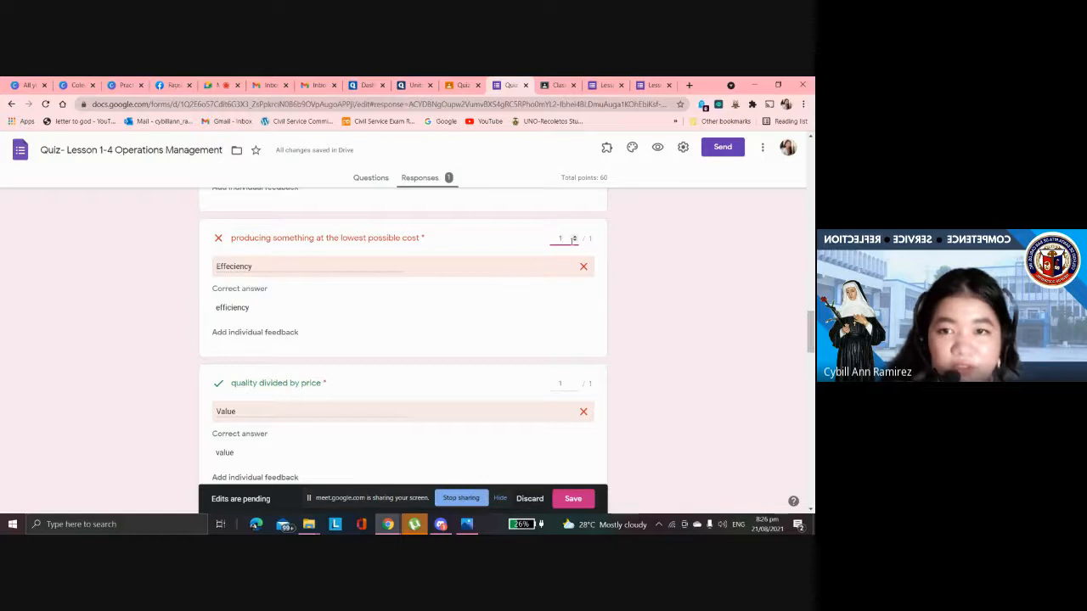
left_click(575, 241)
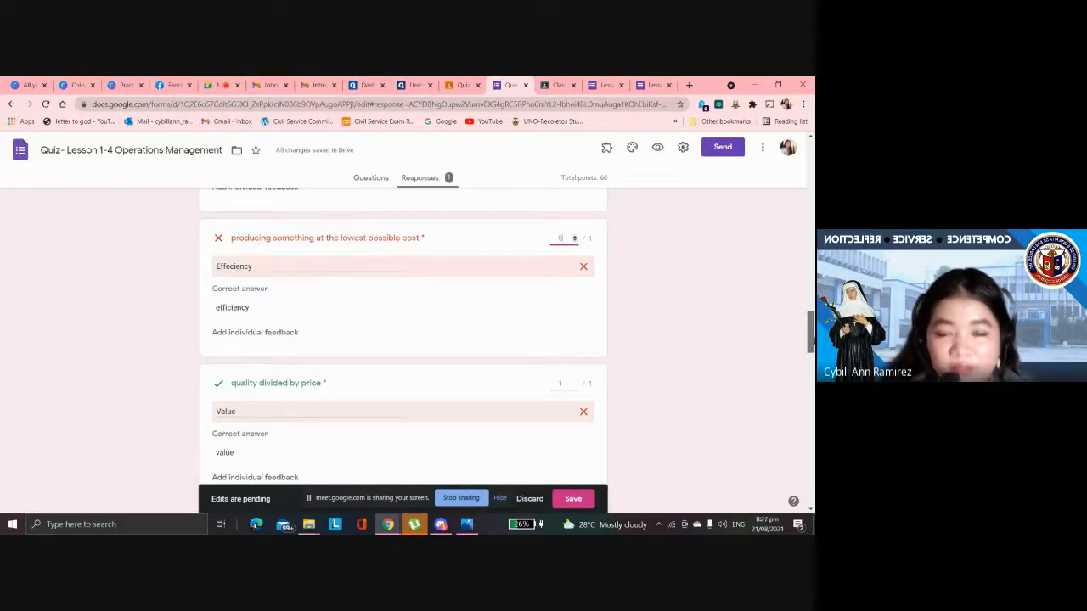
left_click_drag(811, 335, 801, 501)
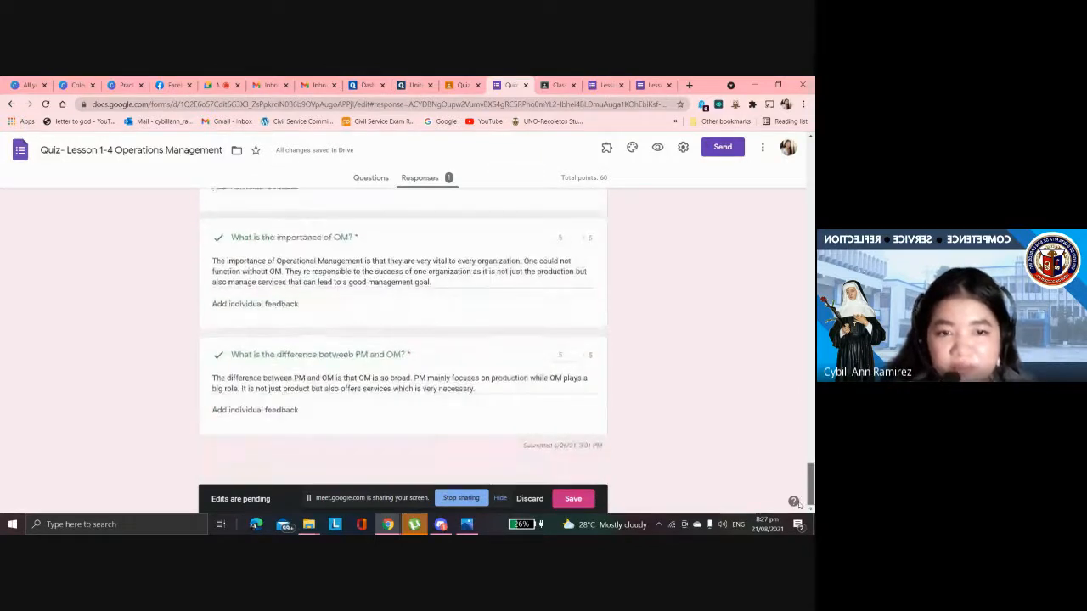
left_click(570, 499)
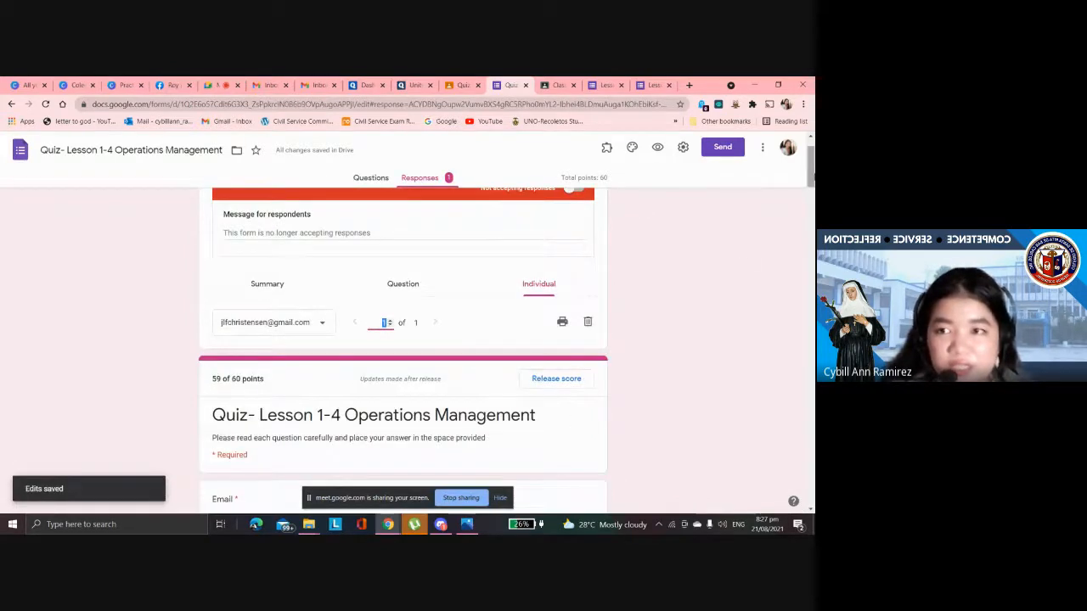
- Check the response's total score and release option, and stop sharing the screen in the meeting
scroll(813, 185, "down", 1)
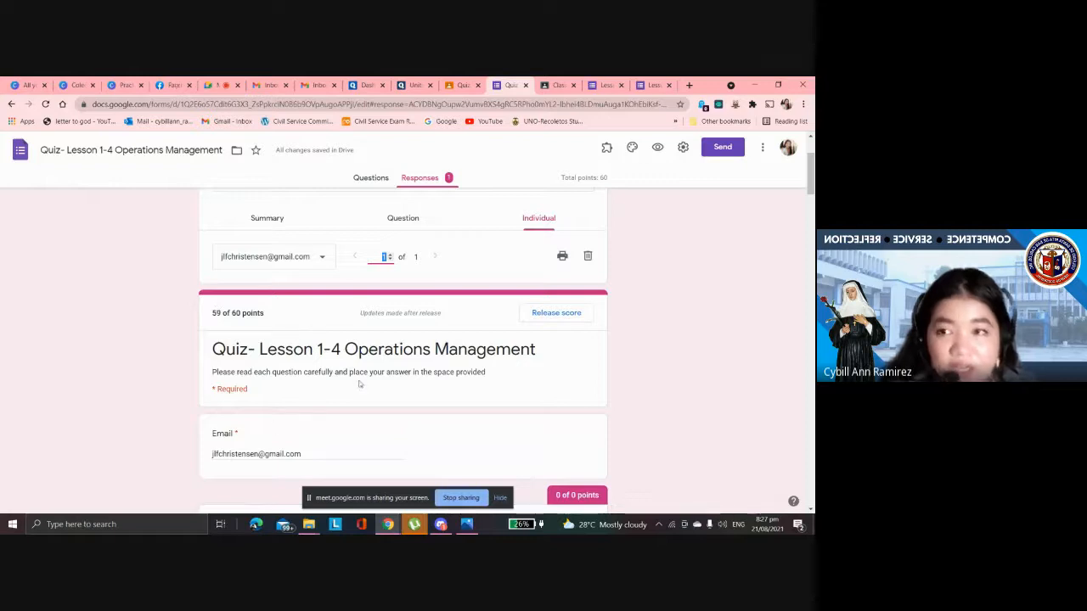
scroll(543, 249, "down", 1)
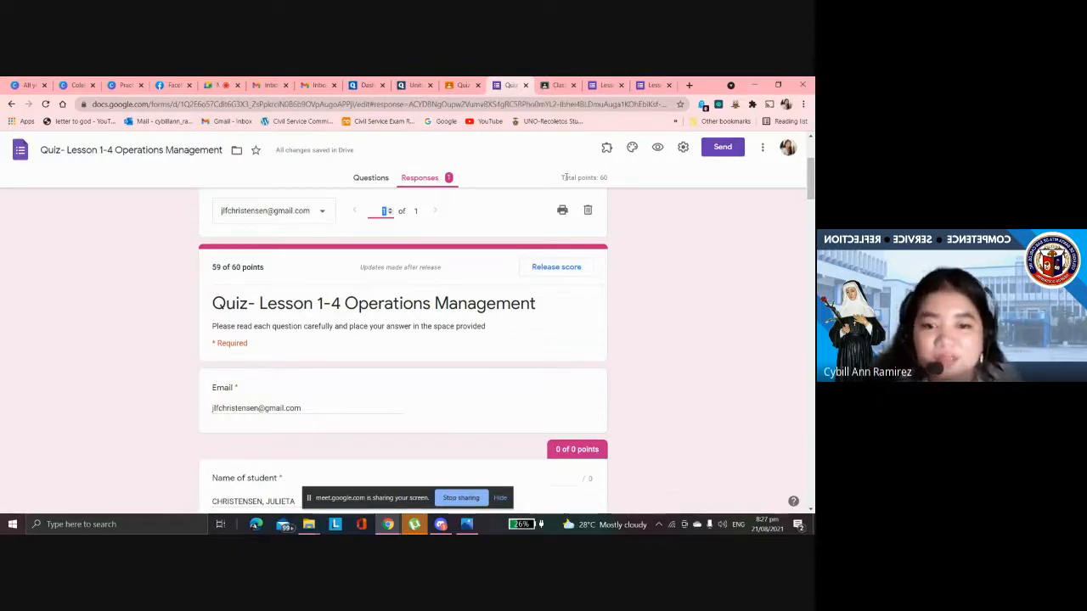
left_click(460, 499)
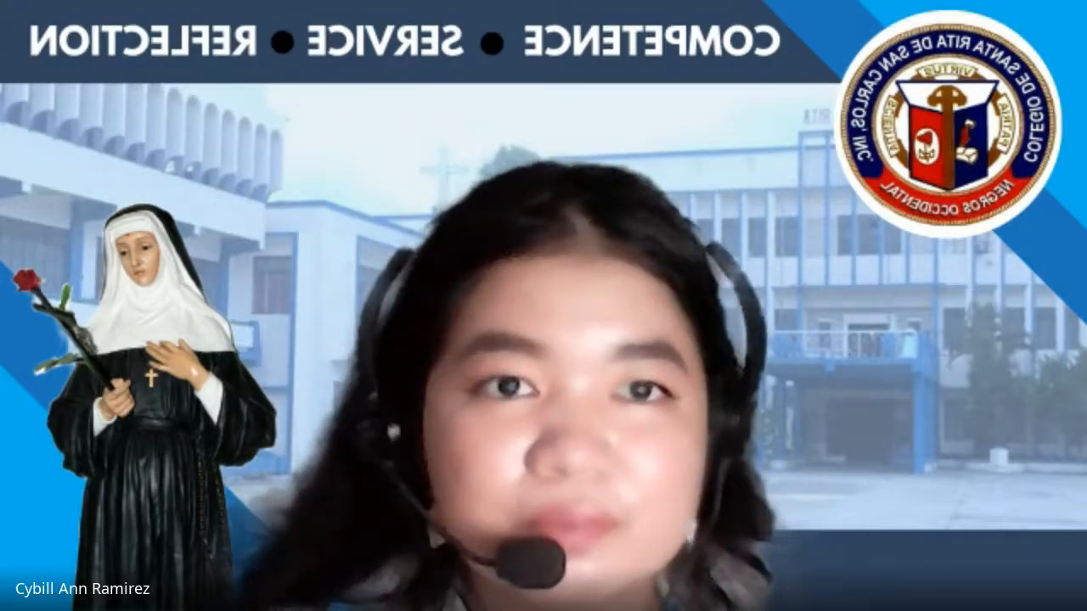